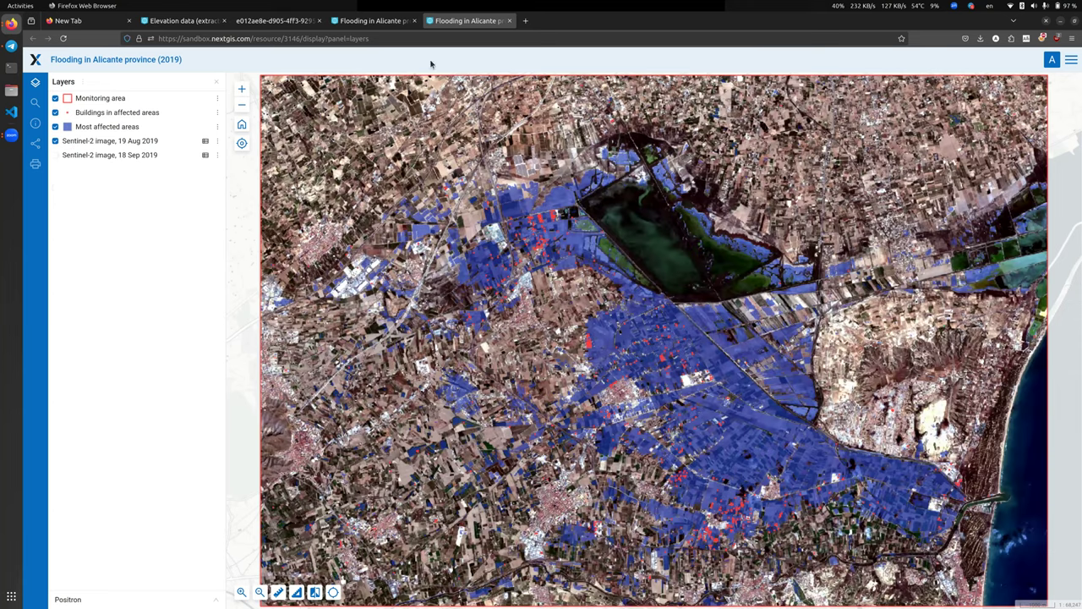
- Add a layer group to the Flooding in Alicante province (2019) web map and move both Sentinel-2 images into it
{"action": "key", "text": "ctrl+w"}
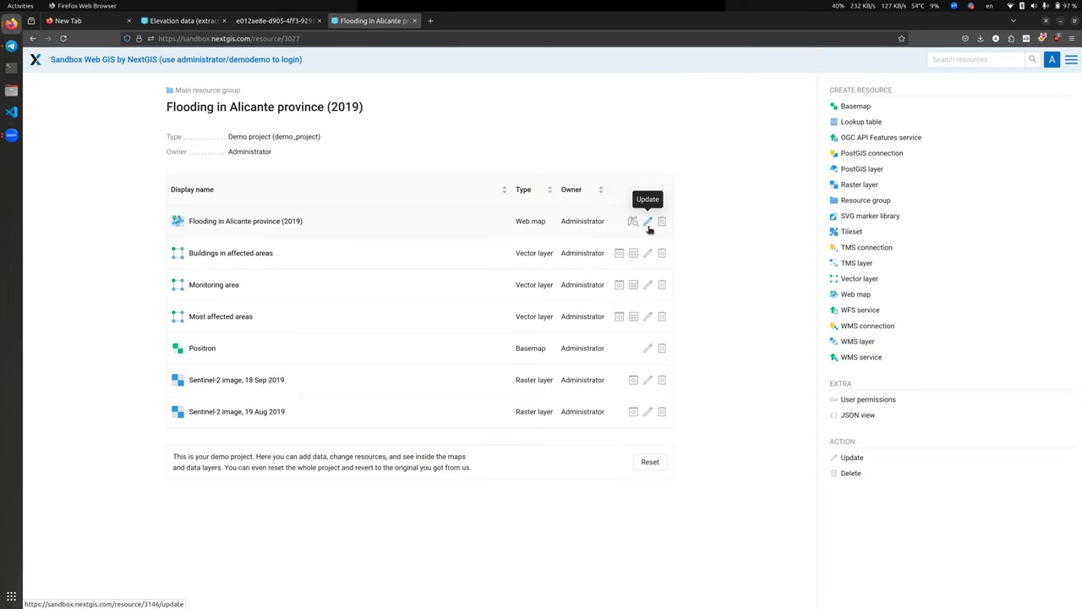
{"action": "left_click", "coordinate": [648, 221]}
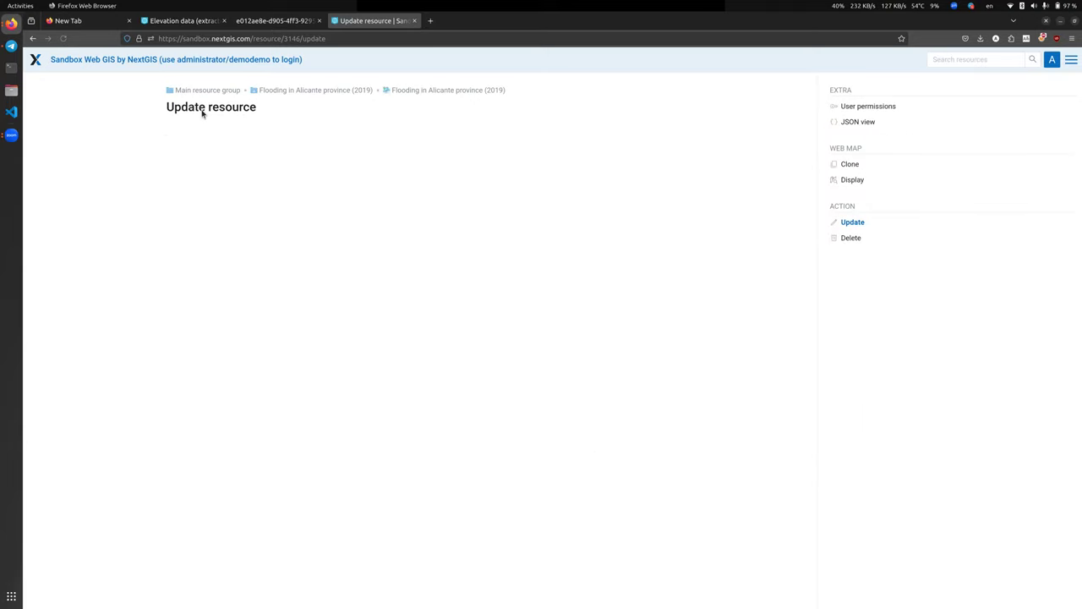
{"action": "left_click", "coordinate": [244, 154]}
{"action": "left_click", "coordinate": [216, 245]}
{"action": "left_click", "coordinate": [222, 216]}
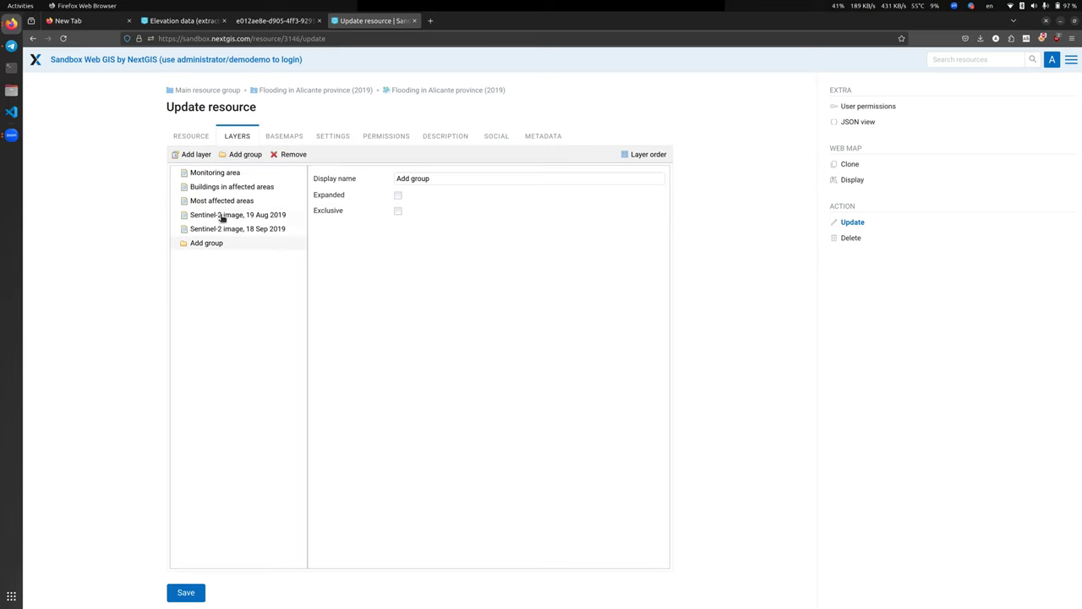
{"action": "left_click_drag", "start_coordinate": [228, 235], "coordinate": [220, 244]}
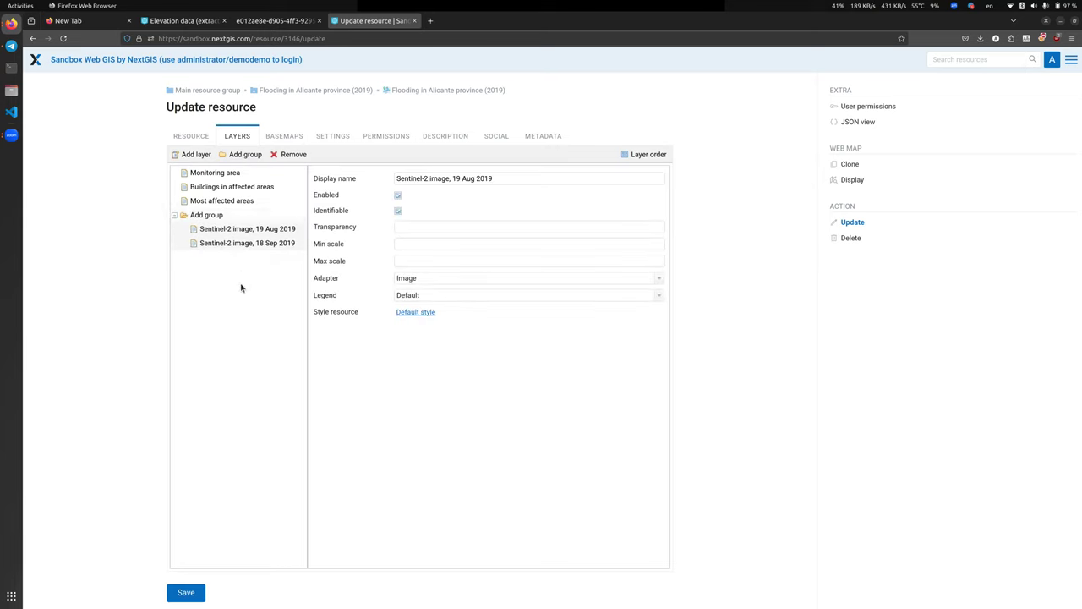
- Make the new layer group exclusive and expanded, and save the web map
{"action": "left_click", "coordinate": [215, 219]}
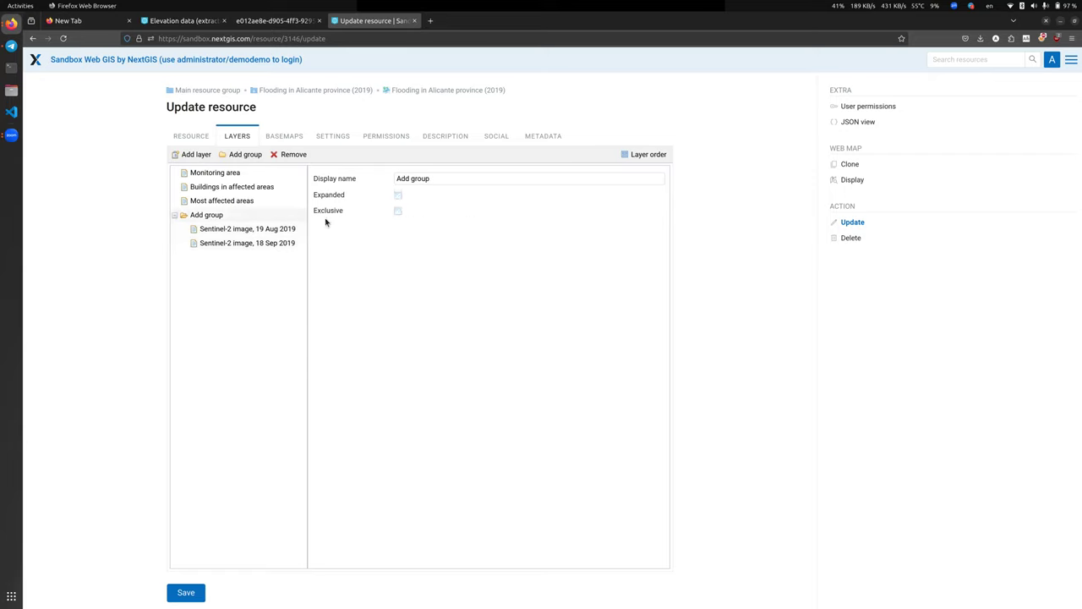
{"action": "left_click", "coordinate": [398, 211]}
{"action": "left_click", "coordinate": [399, 195]}
{"action": "key", "text": "Return"}
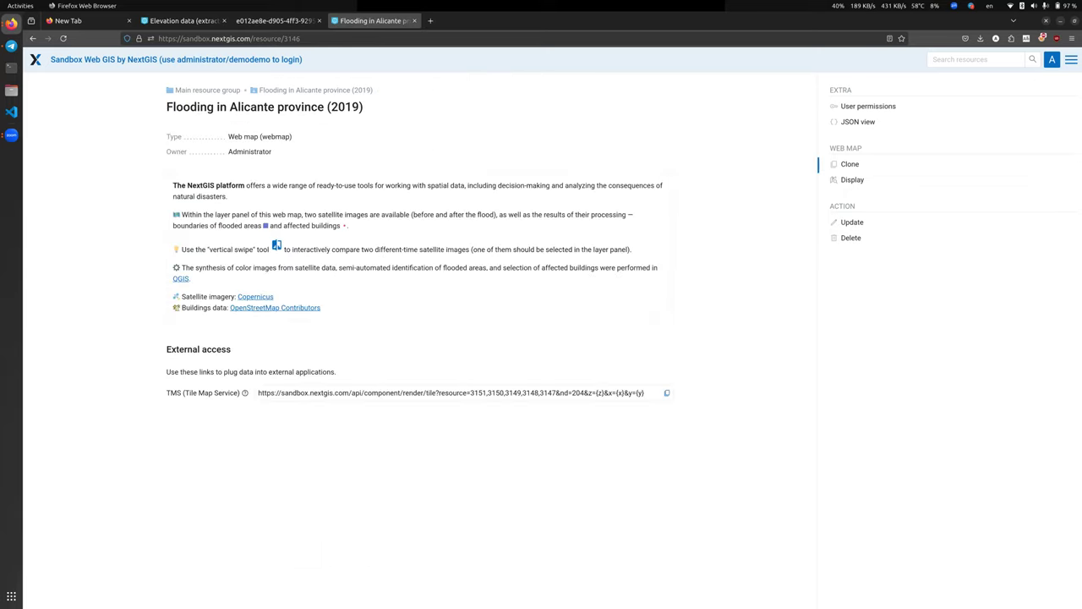
- Display the web map and switch between the 19 Aug and 18 Sep 2019 Sentinel-2 images in the exclusive group
{"action": "left_click", "coordinate": [852, 180]}
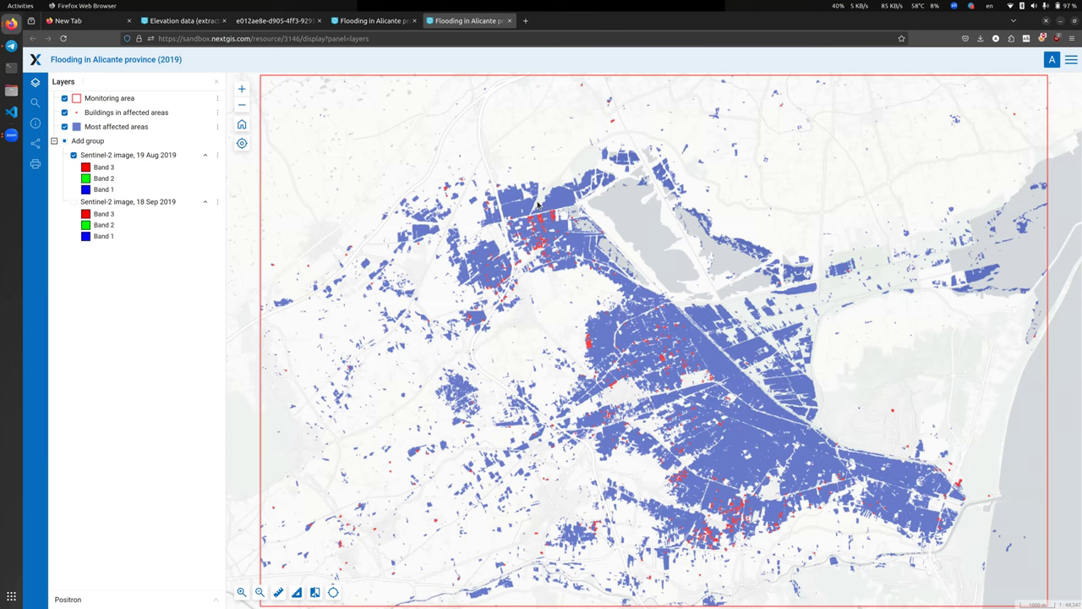
{"action": "left_click", "coordinate": [73, 203]}
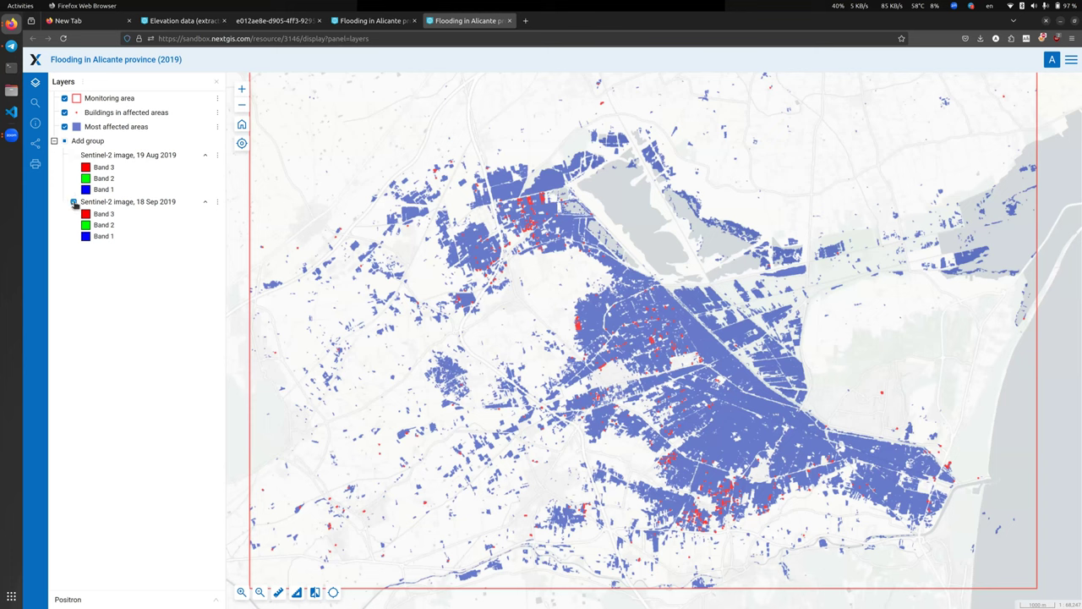
{"action": "left_click", "coordinate": [65, 142]}
{"action": "left_click", "coordinate": [75, 203]}
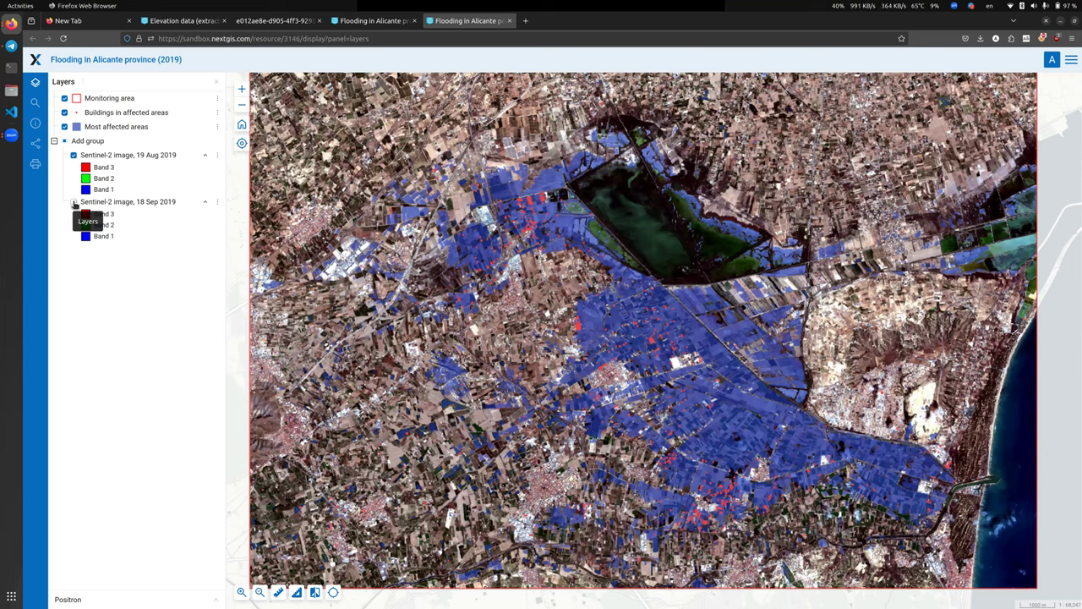
{"action": "left_click", "coordinate": [74, 157]}
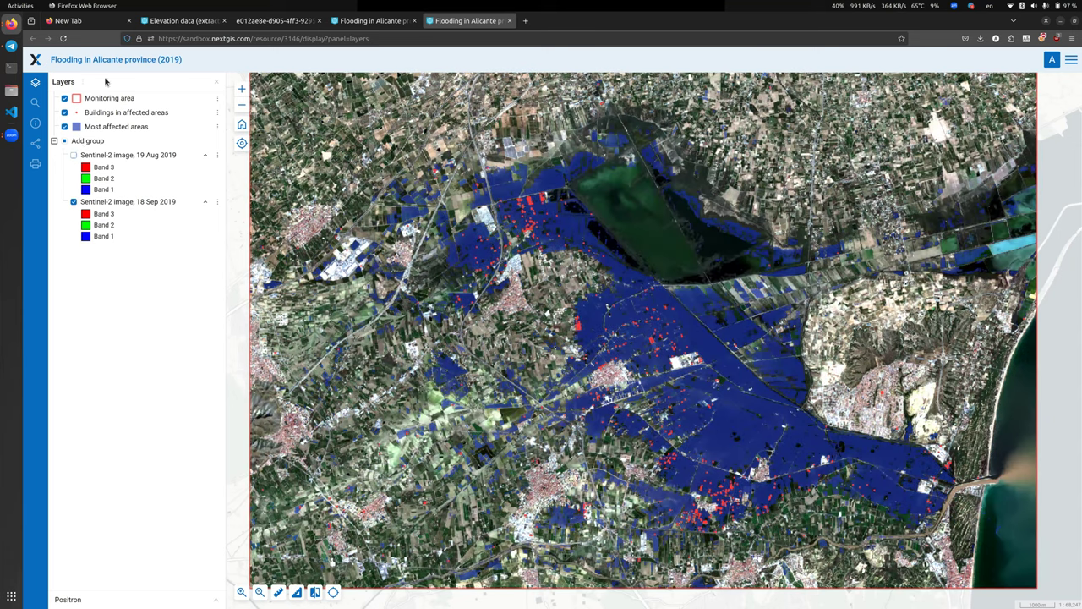
- Examine the measurement SRS option in the control panel's web map settings and return to the map
{"action": "key", "text": "space"}
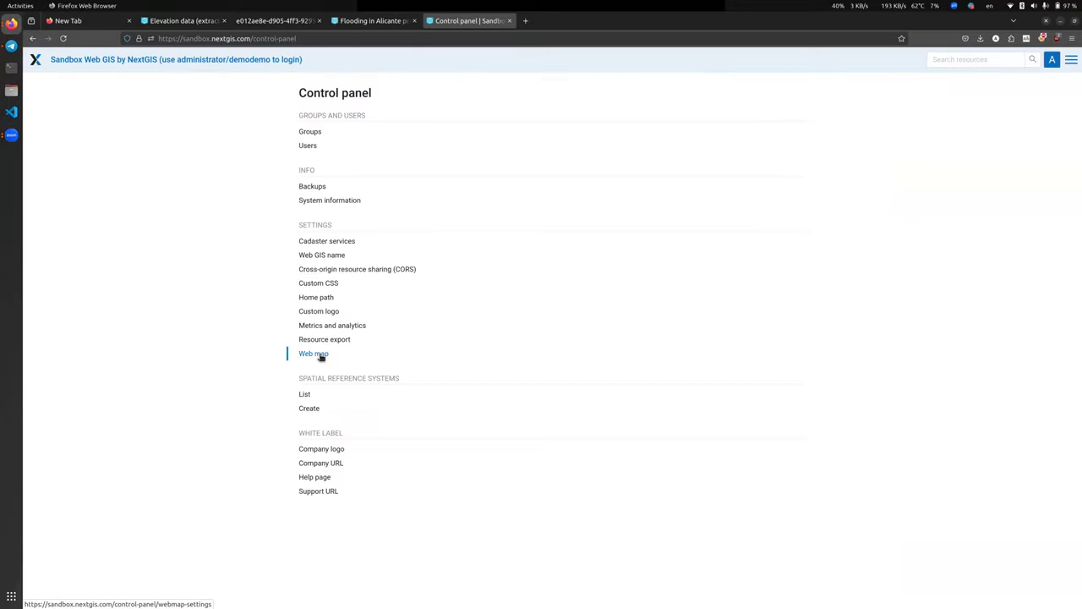
{"action": "left_click", "coordinate": [320, 355]}
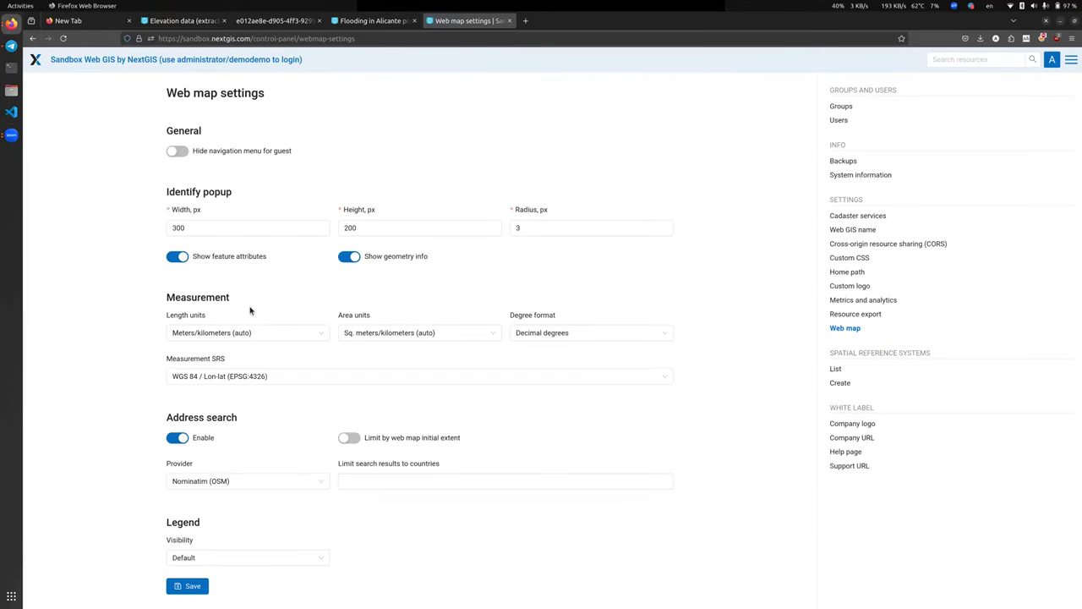
{"action": "left_click", "coordinate": [250, 376]}
{"action": "left_click", "coordinate": [265, 378]}
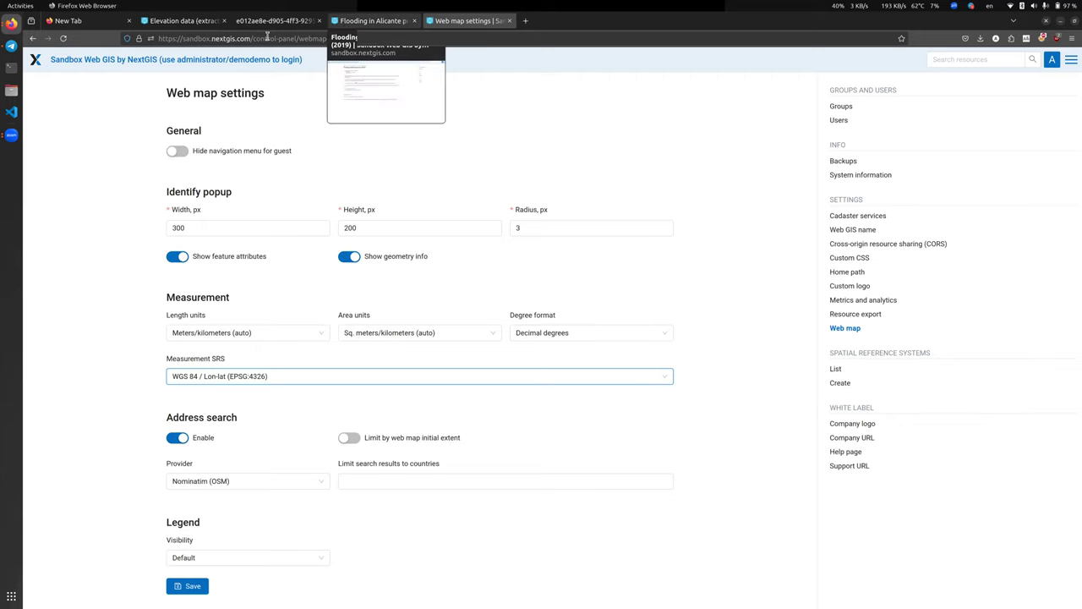
{"action": "left_click", "coordinate": [32, 39]}
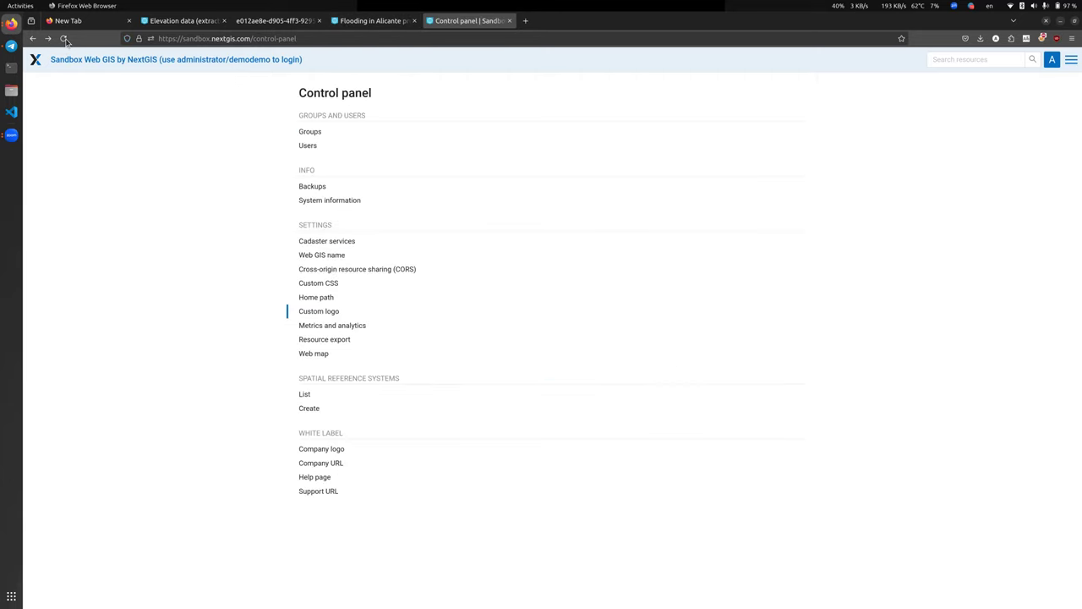
{"action": "left_click", "coordinate": [33, 38]}
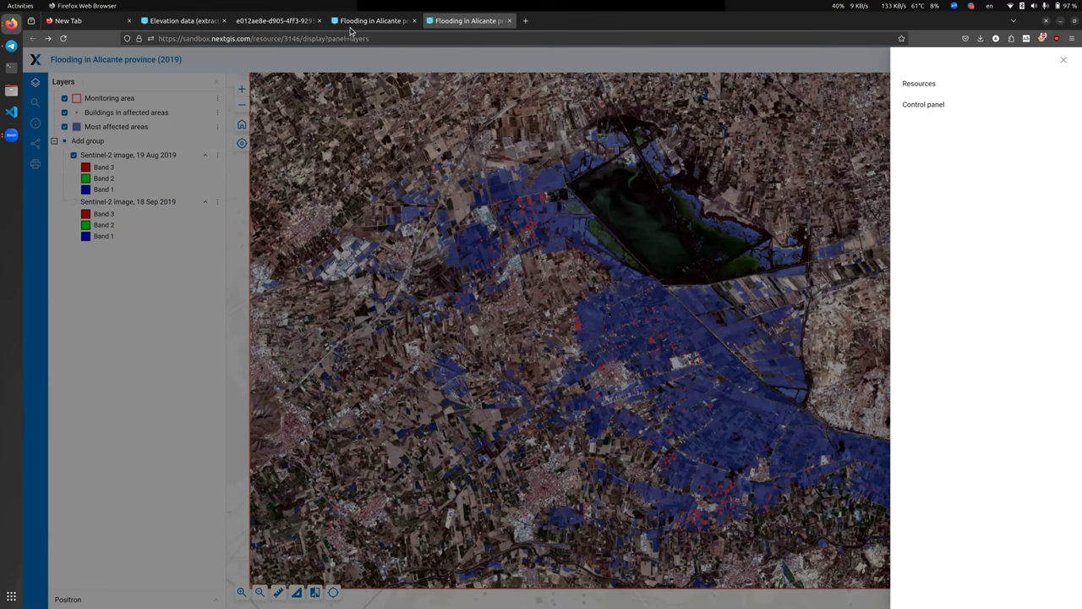
{"action": "left_click", "coordinate": [360, 254]}
- Set the web map's own measurement SRS to WGS 84 / Lon-lat (EPSG:4326) and save the resource
{"action": "key", "text": "ctrl+Page_Up"}
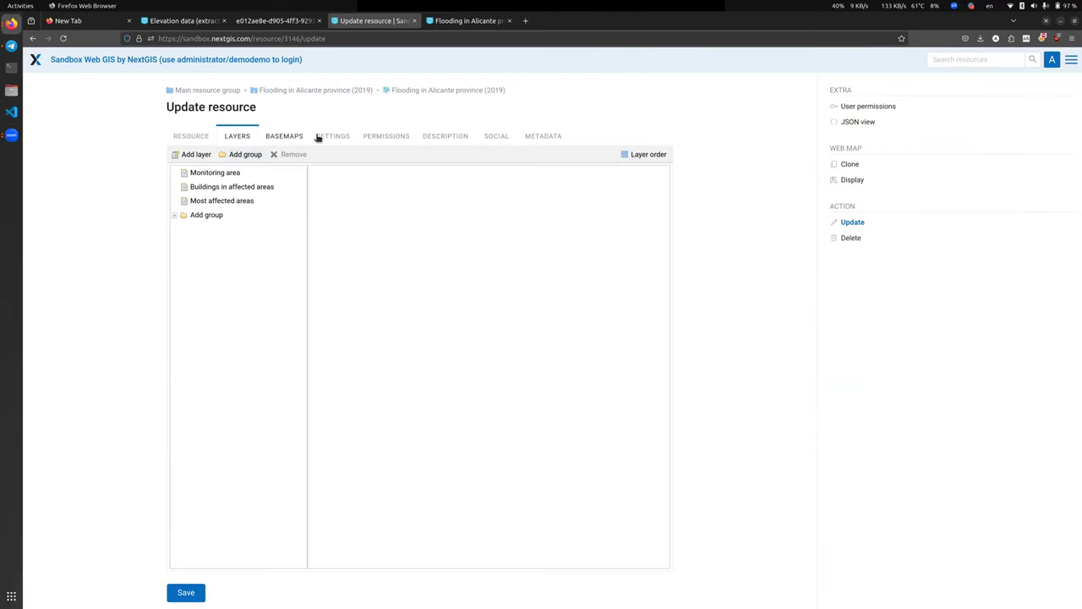
{"action": "left_click", "coordinate": [332, 138]}
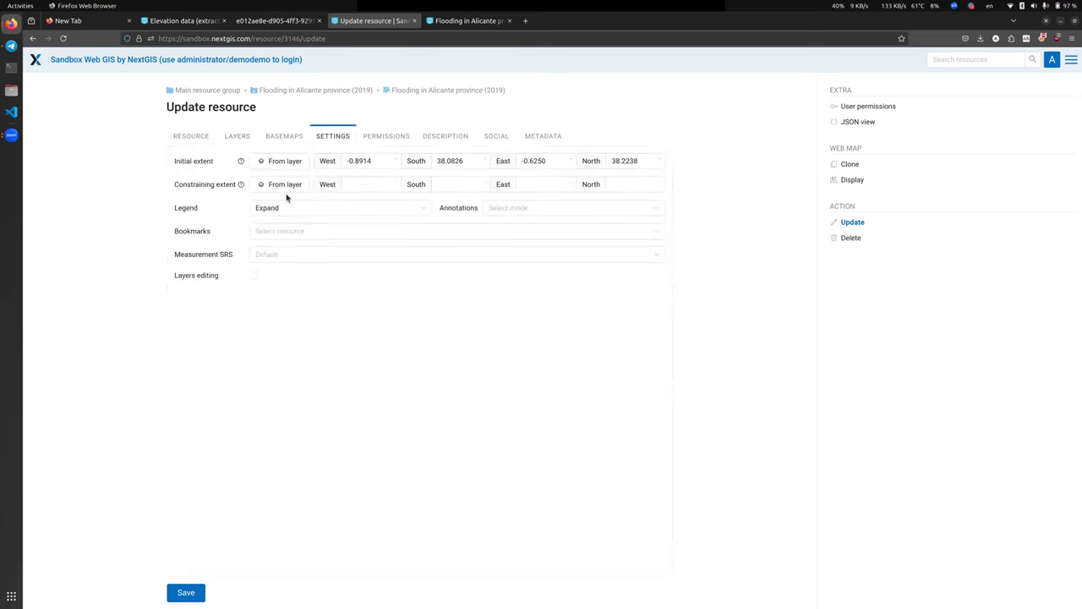
{"action": "left_click", "coordinate": [318, 235]}
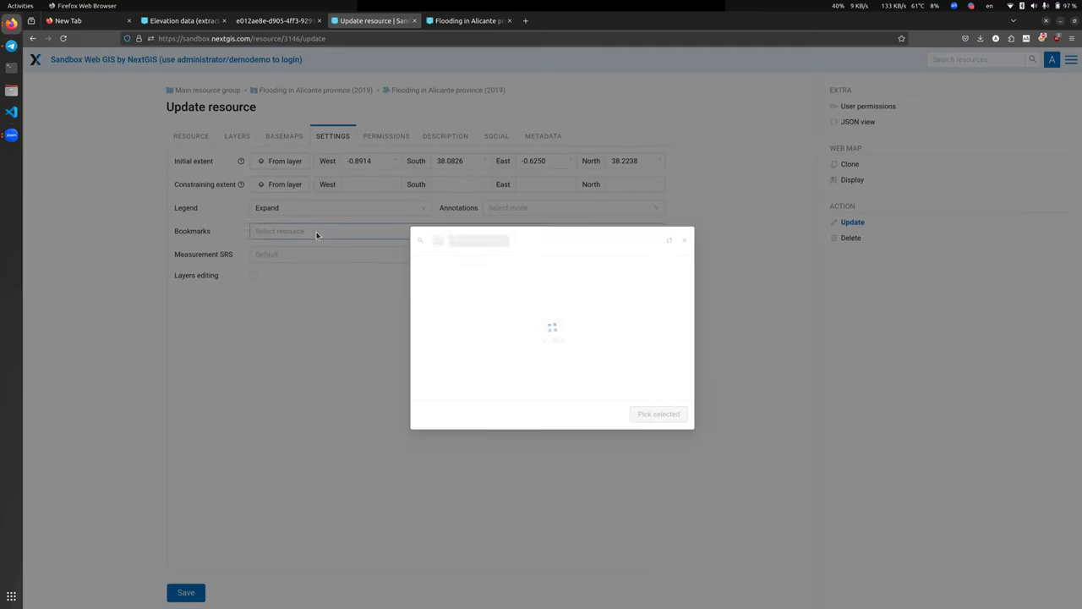
{"action": "left_click", "coordinate": [685, 244]}
{"action": "left_click", "coordinate": [352, 253]}
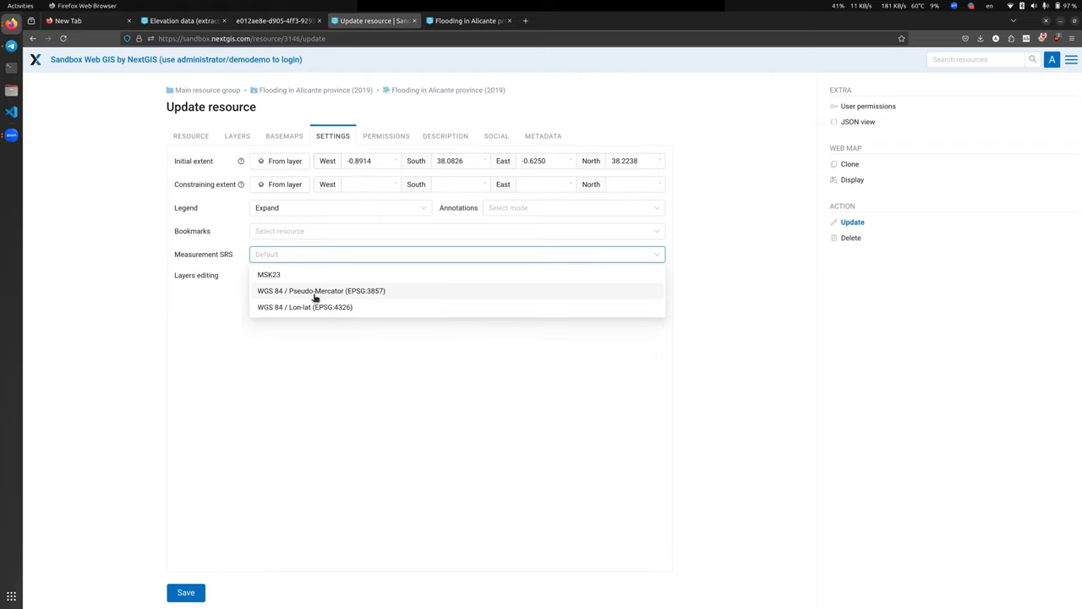
{"action": "left_click", "coordinate": [339, 309]}
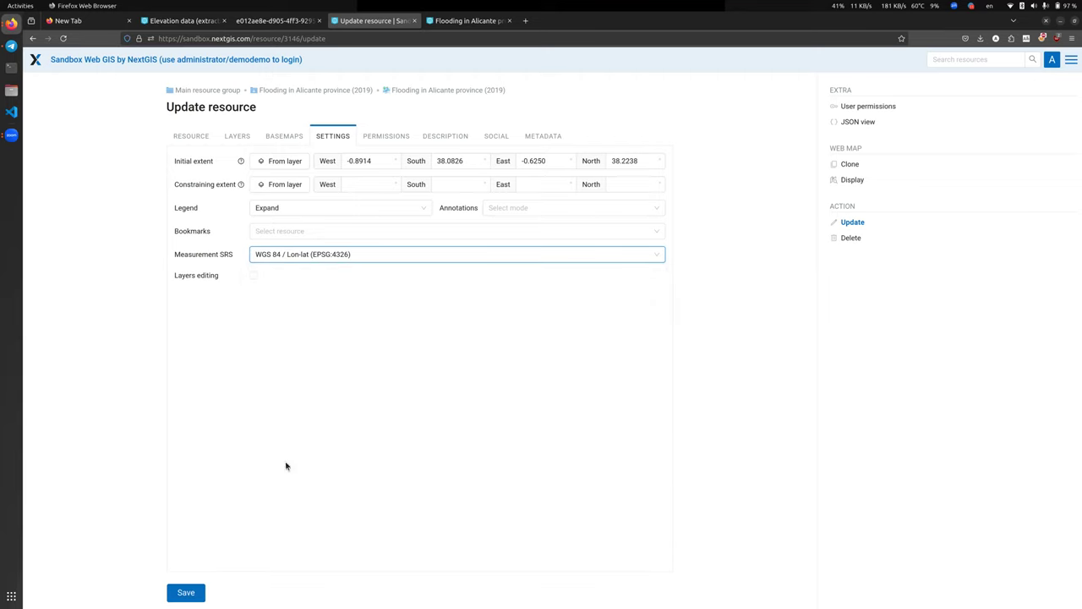
{"action": "left_click", "coordinate": [185, 592]}
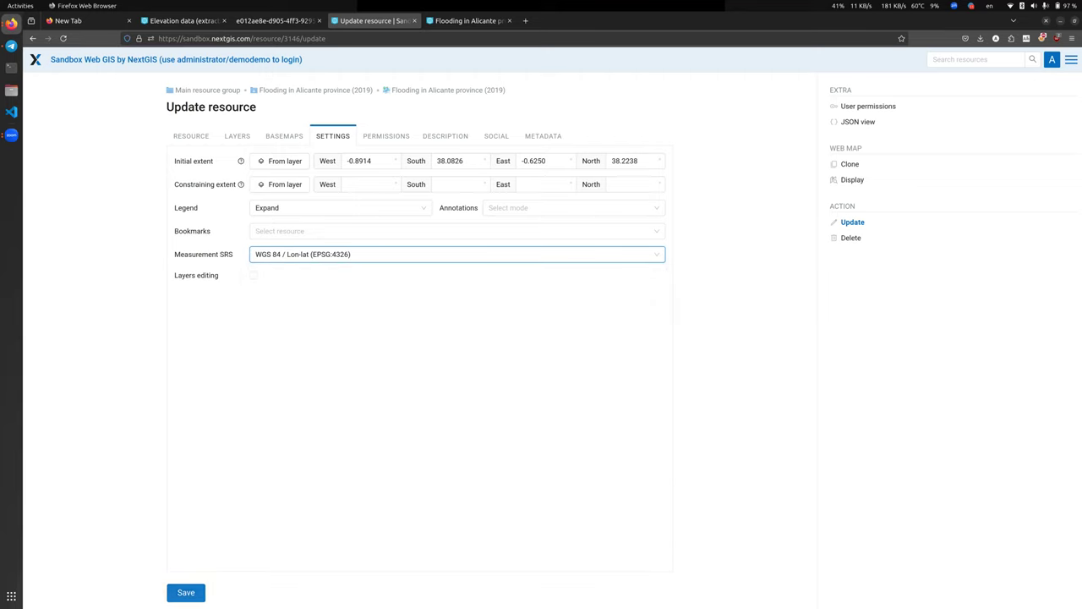
- Display the web map, identify a point inside the monitoring area and view the coordinate systems offered for its coordinates
{"action": "left_click", "coordinate": [852, 179]}
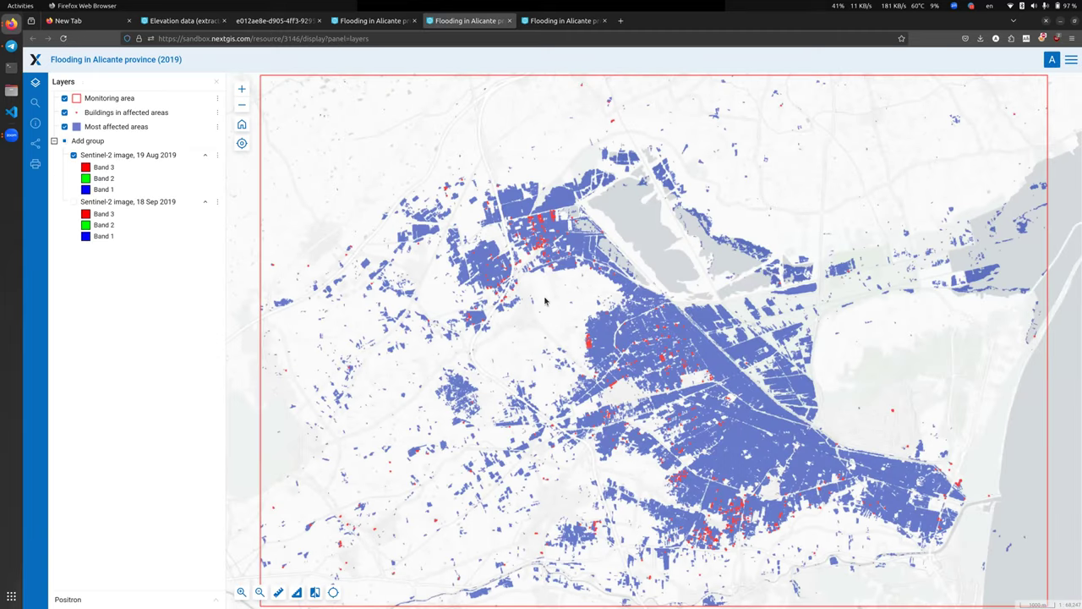
{"action": "left_click", "coordinate": [602, 372]}
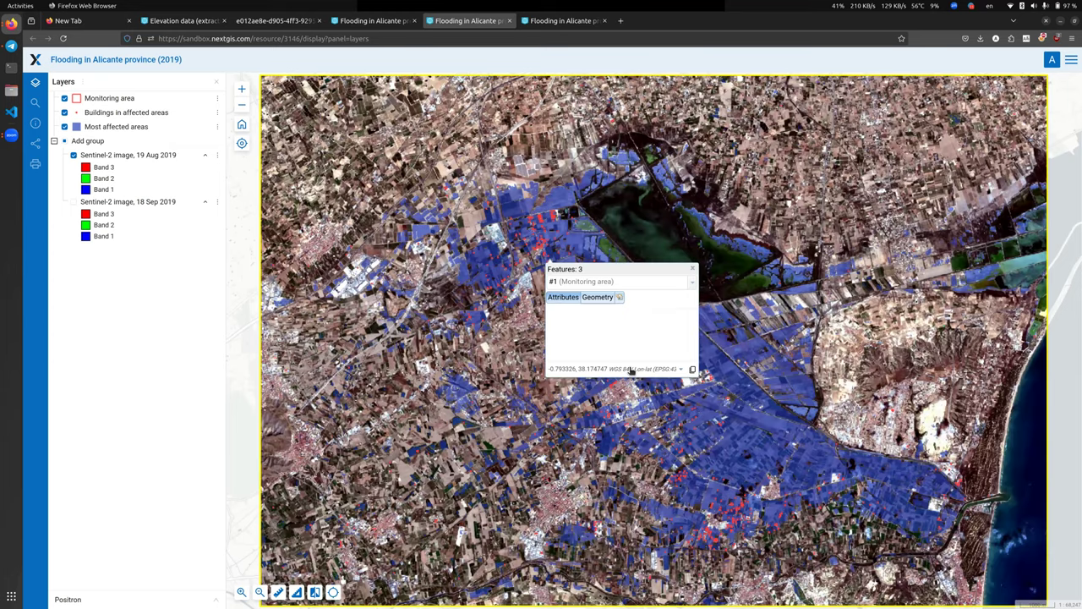
{"action": "left_click", "coordinate": [622, 371]}
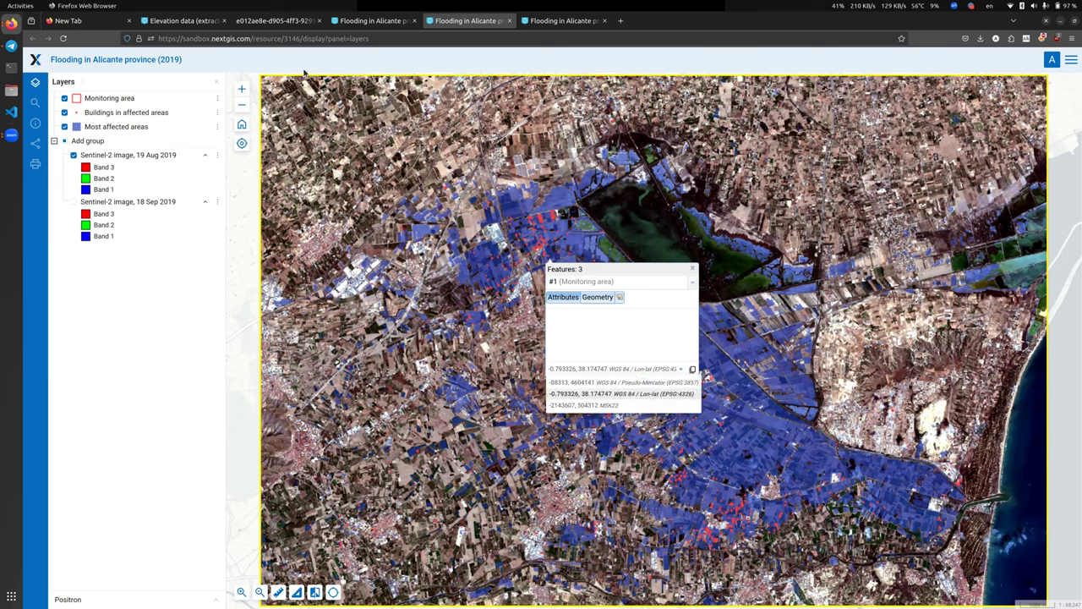
{"action": "left_click", "coordinate": [249, 41]}
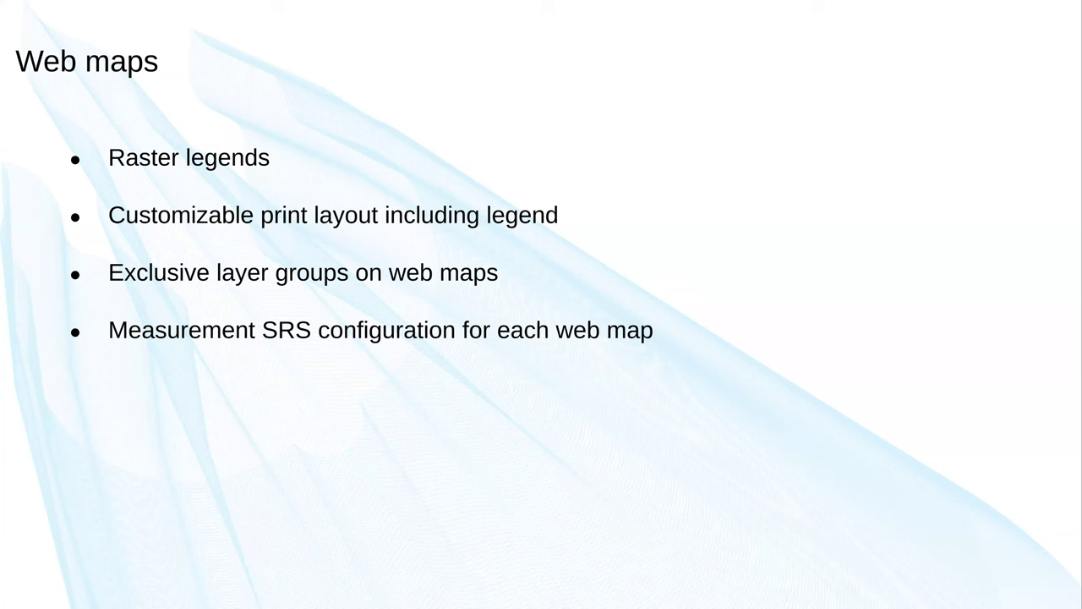
{"action": "key", "text": "Right"}
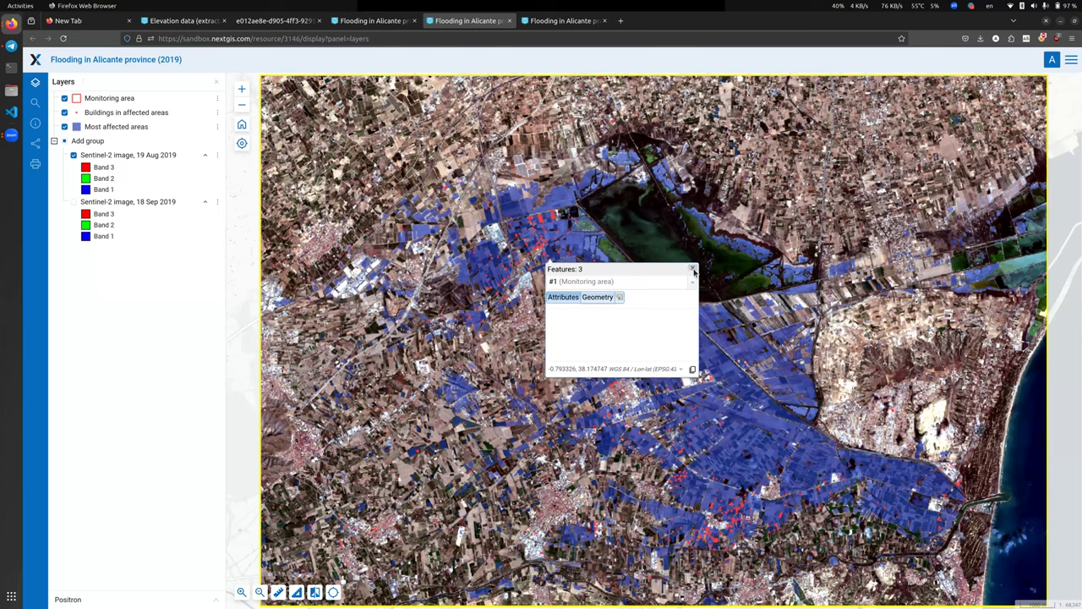
- Close the feature information popup and add the flooding web map to the favorites
{"action": "left_click", "coordinate": [693, 269]}
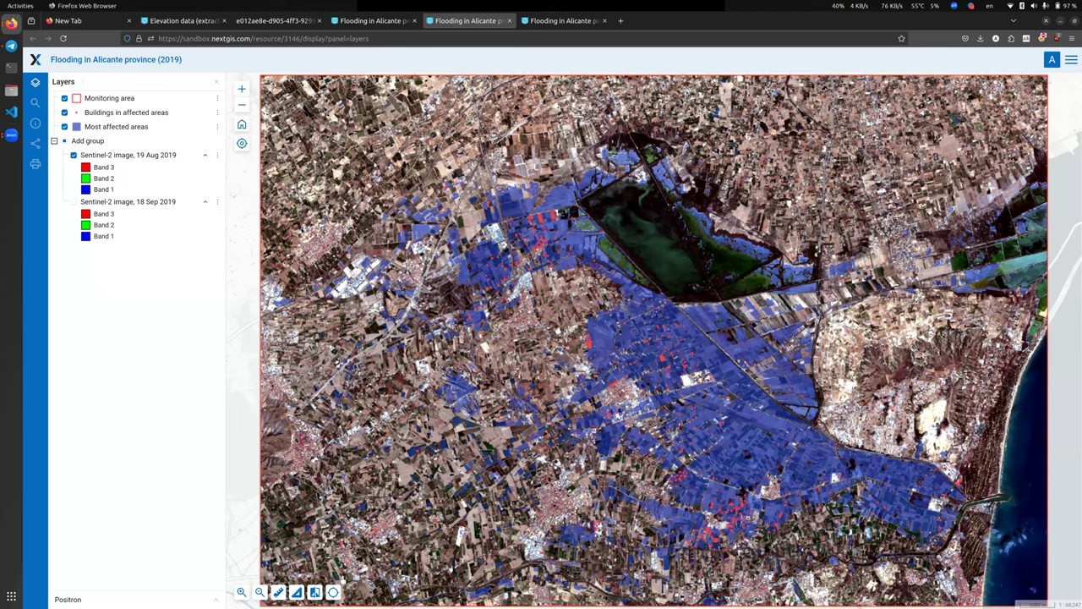
{"action": "left_click", "coordinate": [1052, 59]}
{"action": "left_click", "coordinate": [1048, 104]}
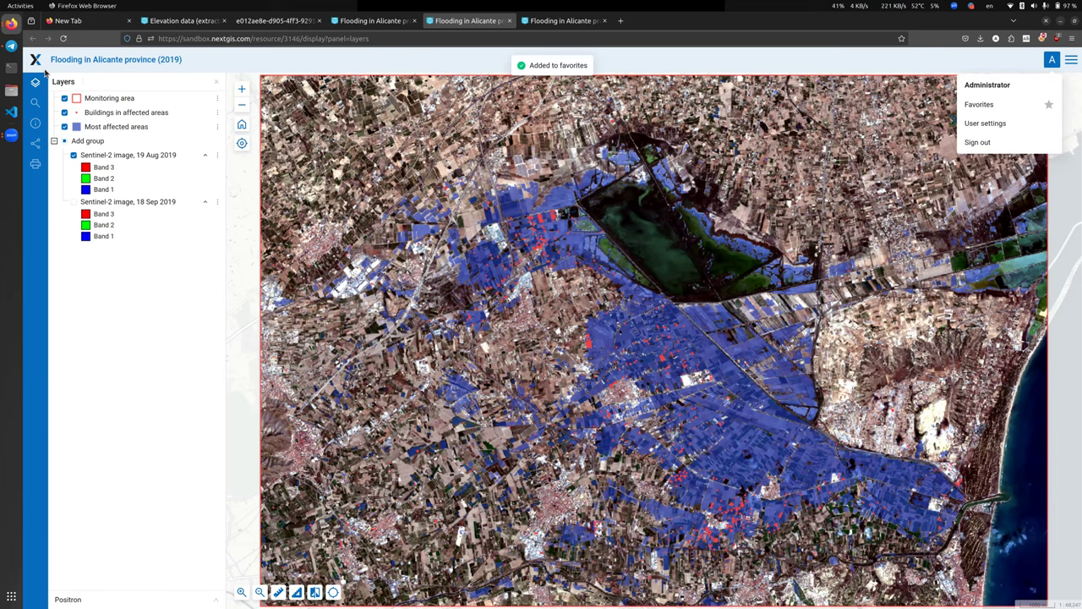
- Add the OpenStreetMap cartography for Boston demo project from the main resource group to the favorites and open the favorites list
{"action": "left_click", "coordinate": [37, 63]}
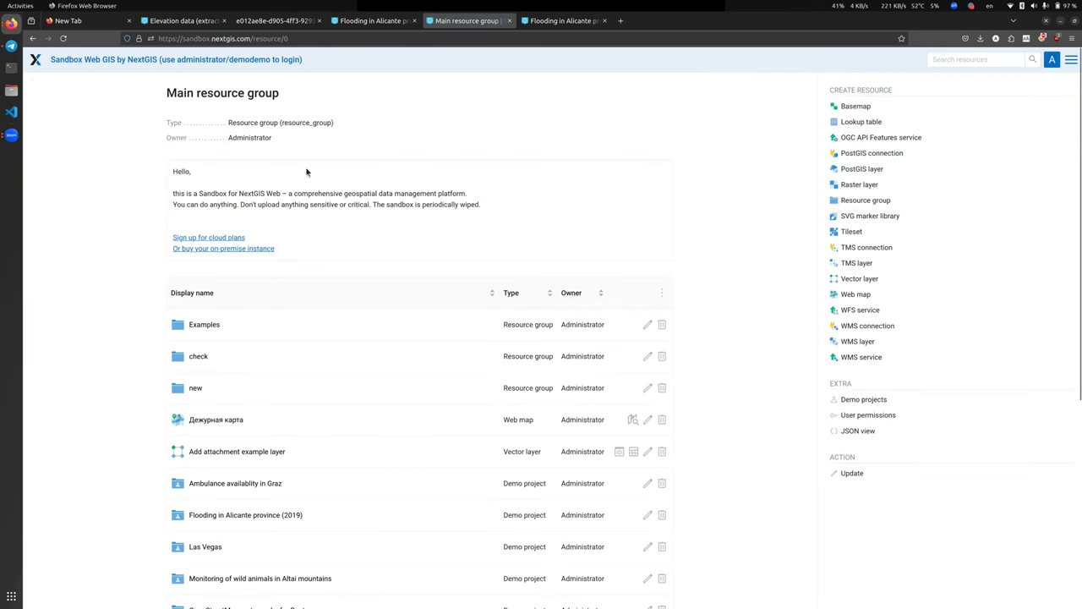
{"action": "scroll", "coordinate": [233, 411], "scroll_direction": "down", "scroll_amount": 5}
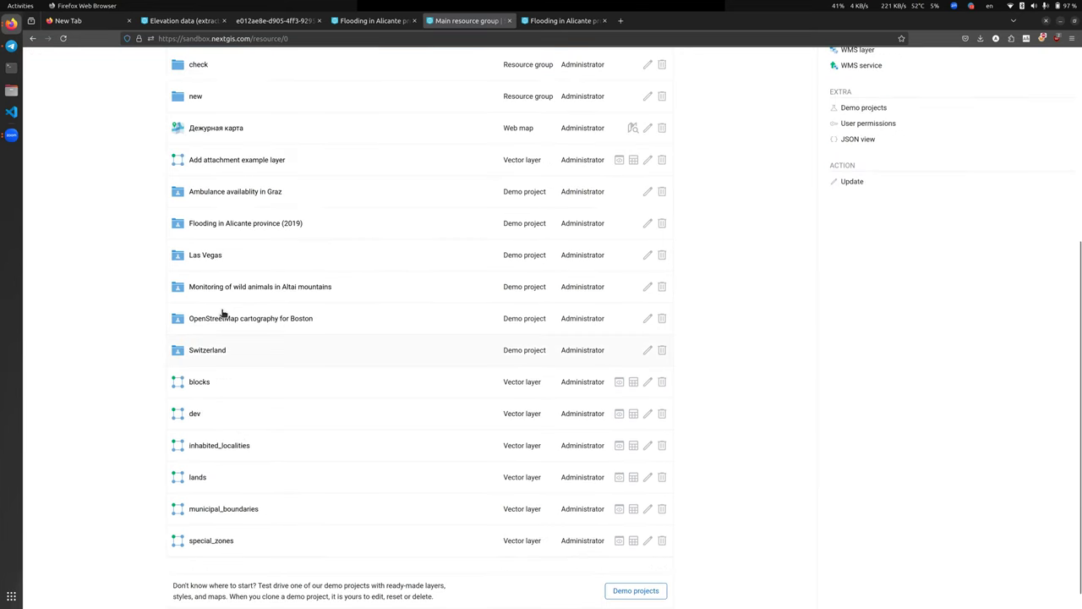
{"action": "left_click", "coordinate": [269, 318]}
{"action": "left_click", "coordinate": [1052, 59]}
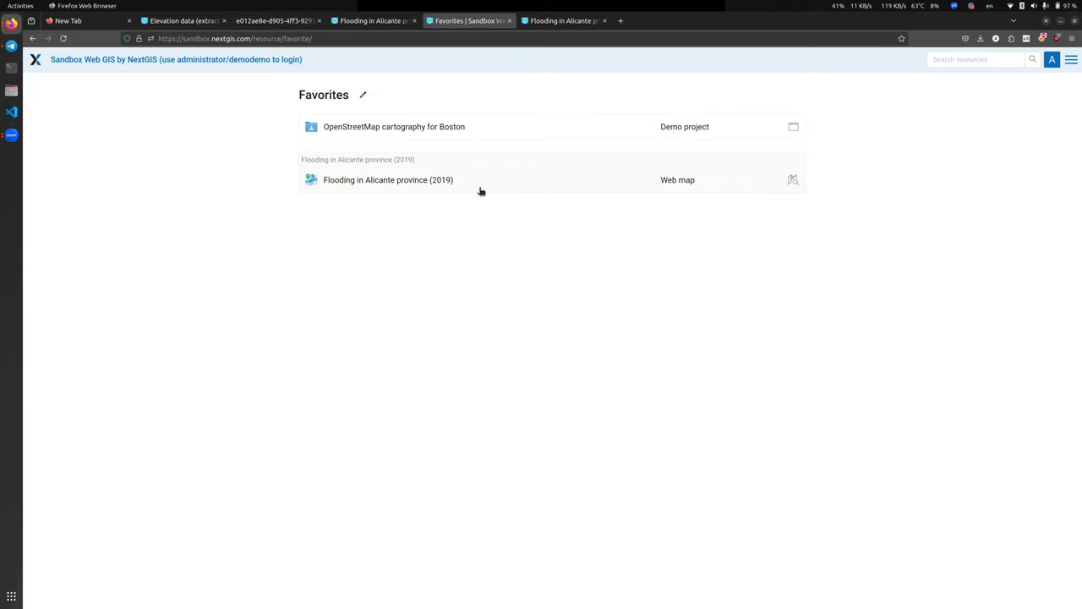
- Open the flooding web map from the favorites and save different zoomed and panned map views as favorites from its sharing options
{"action": "left_click", "coordinate": [793, 180]}
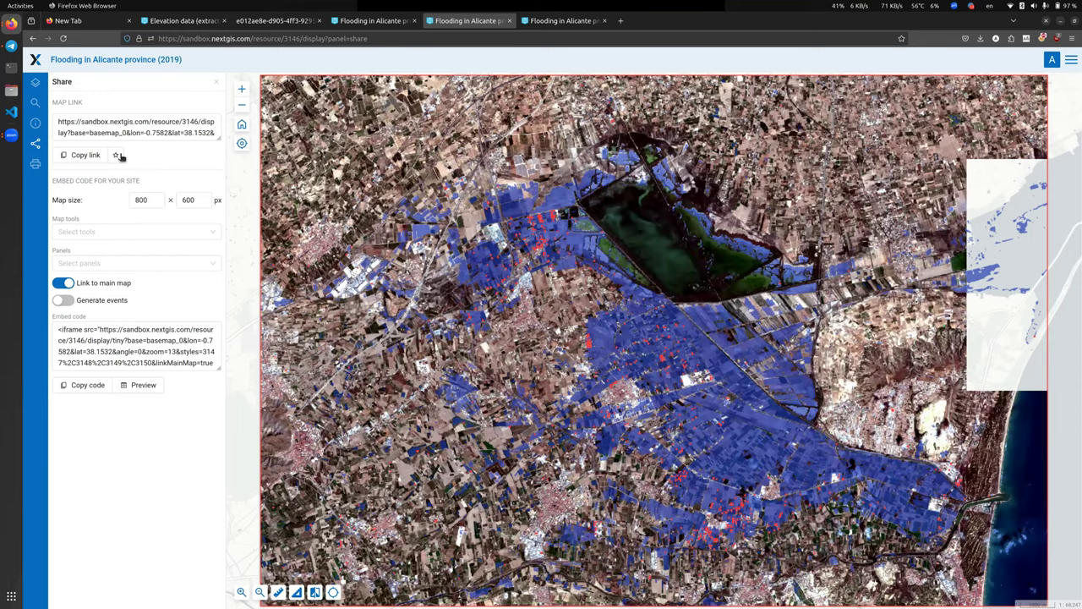
{"action": "left_click", "coordinate": [117, 155]}
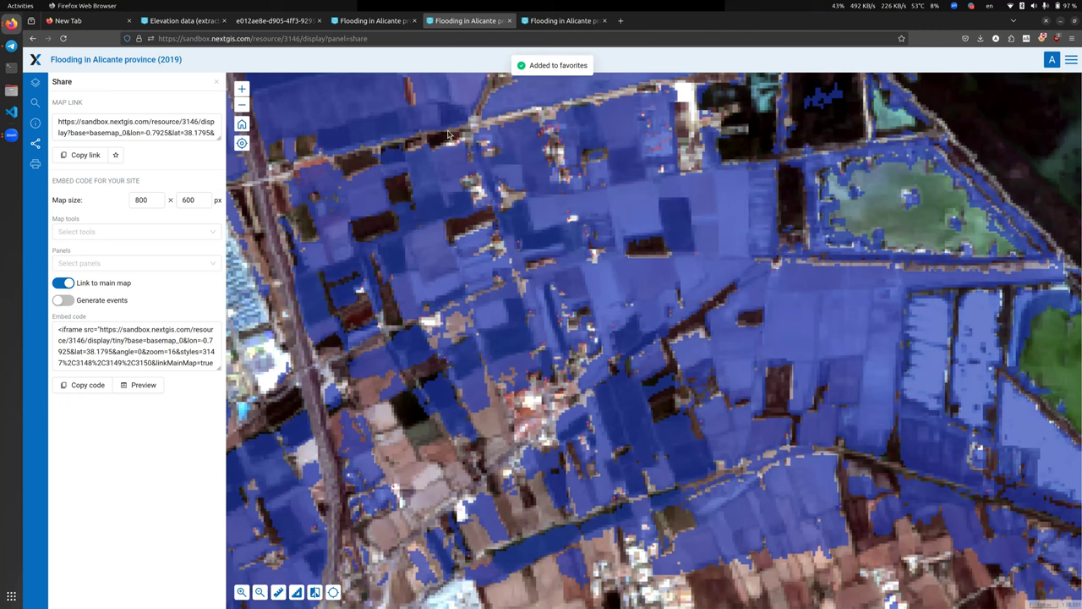
{"action": "left_click_drag", "start_coordinate": [279, 220], "coordinate": [668, 381]}
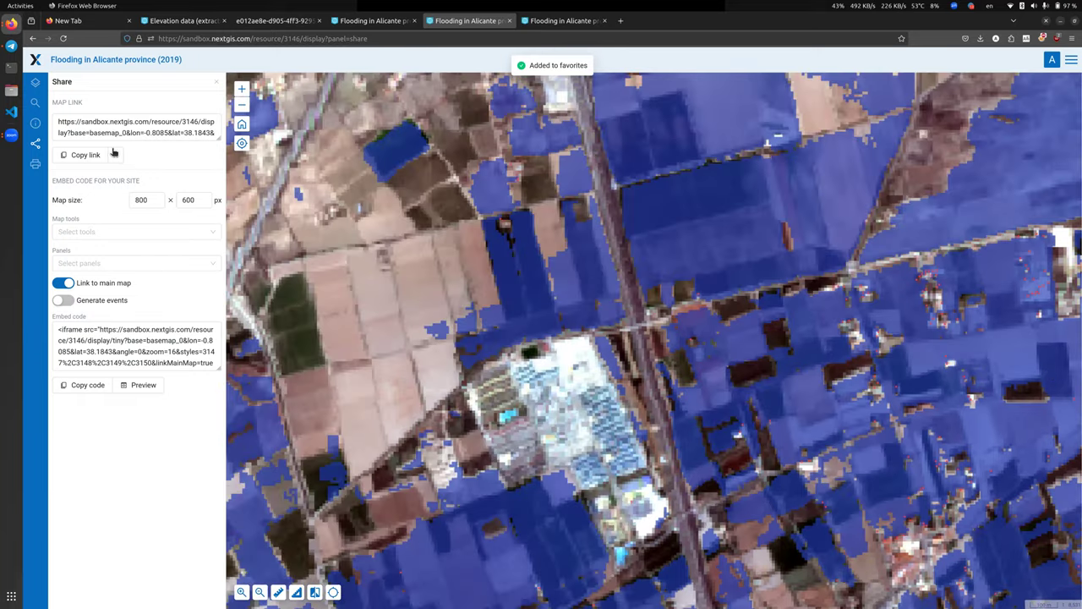
{"action": "key", "text": "minus"}
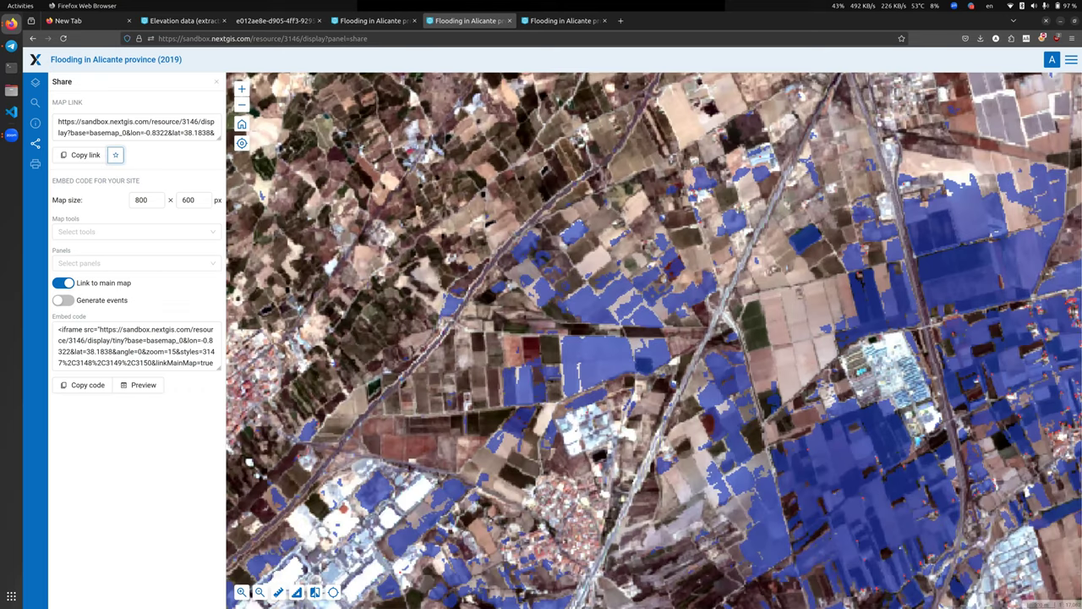
- Open the favorites, rename the flooding map's fragments as One and Two, and open fragment Two on the map
{"action": "left_click", "coordinate": [1052, 59]}
{"action": "left_click", "coordinate": [972, 104]}
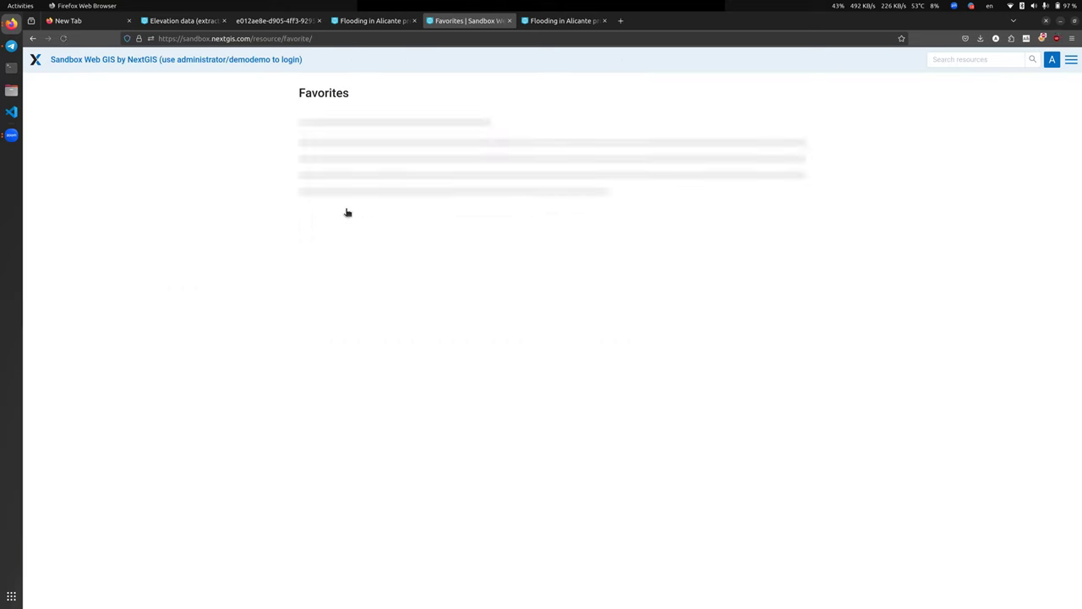
{"action": "left_click", "coordinate": [363, 95]}
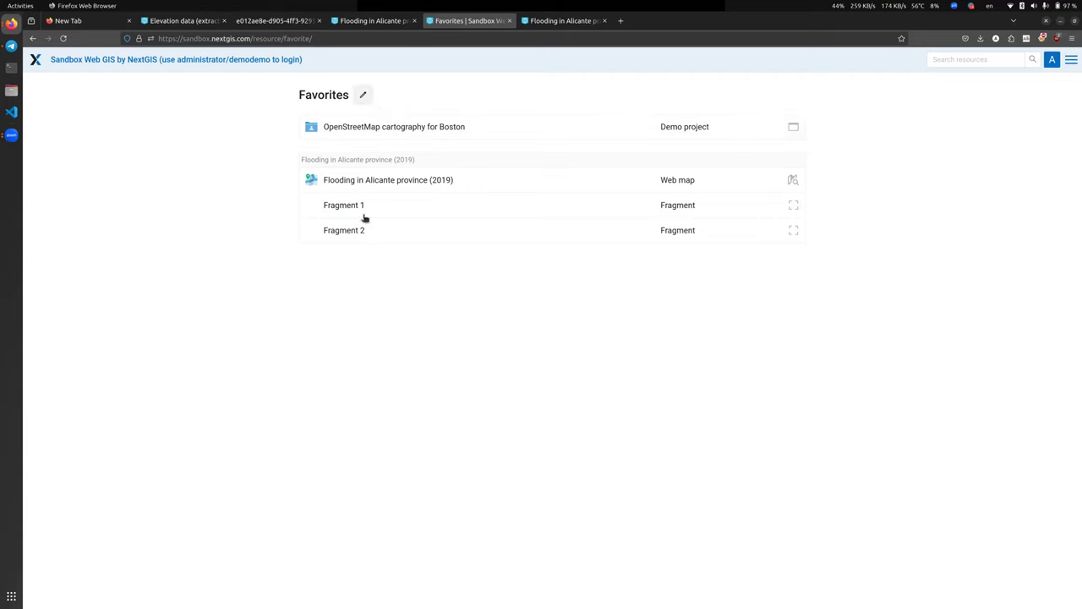
{"action": "left_click", "coordinate": [376, 206]}
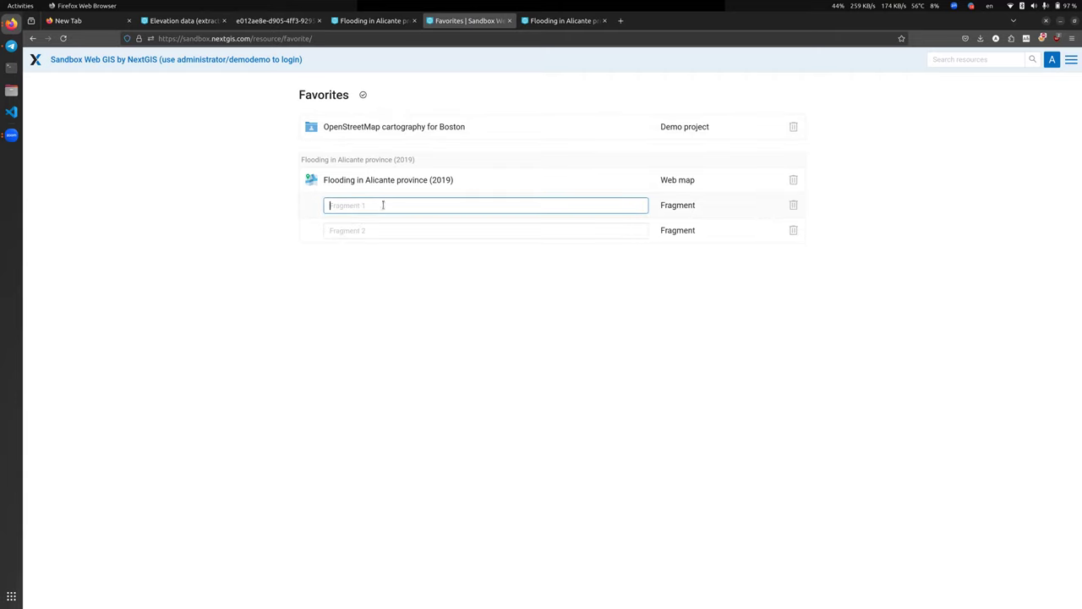
{"action": "type", "text": "One"}
{"action": "left_click", "coordinate": [486, 230]}
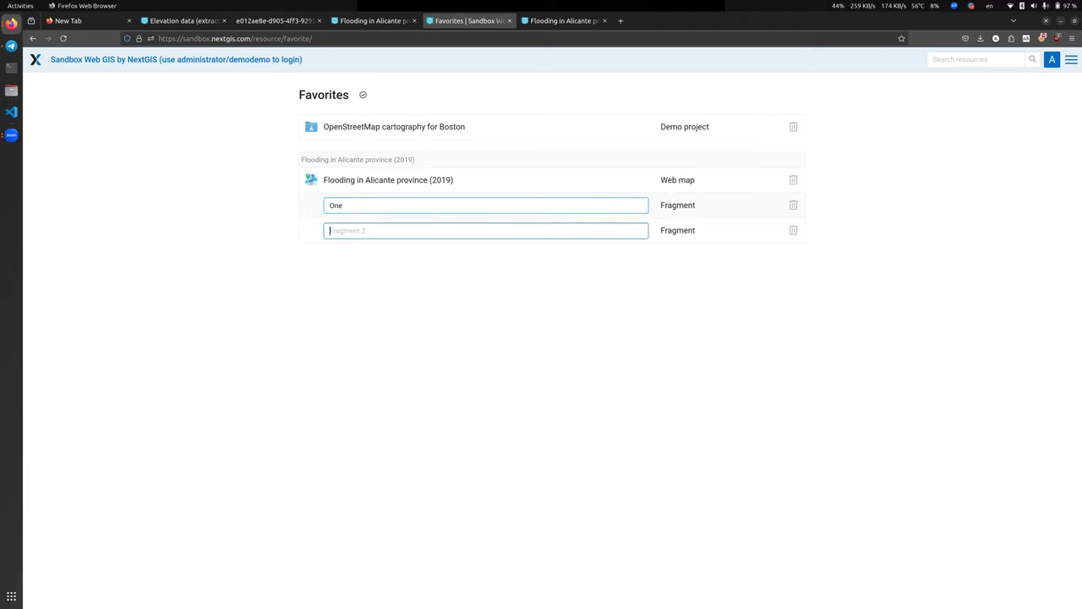
{"action": "type", "text": "Two"}
{"action": "key", "text": "Return"}
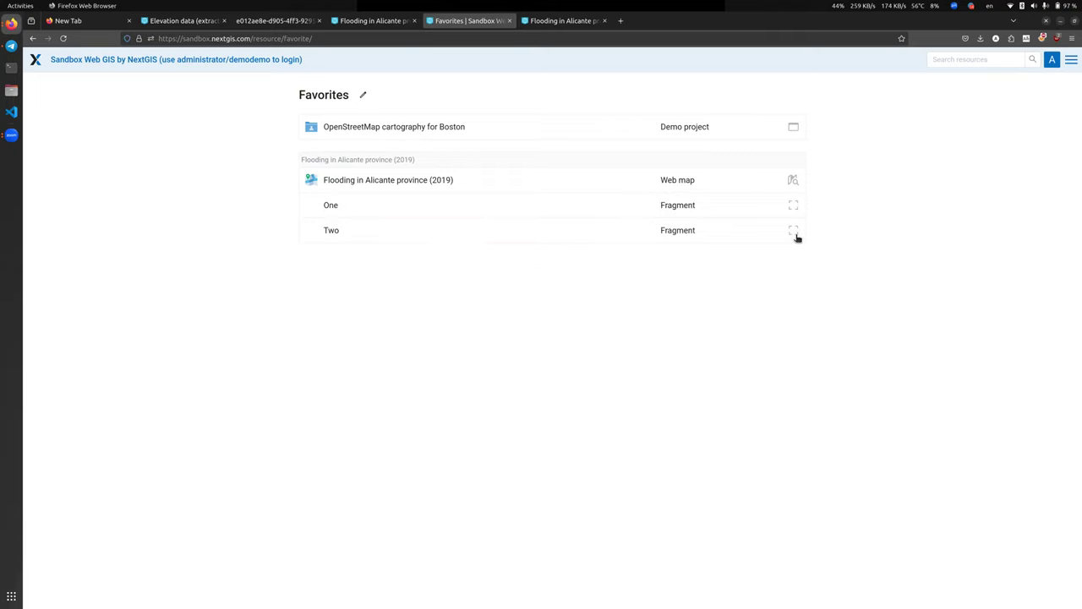
{"action": "left_click", "coordinate": [795, 236]}
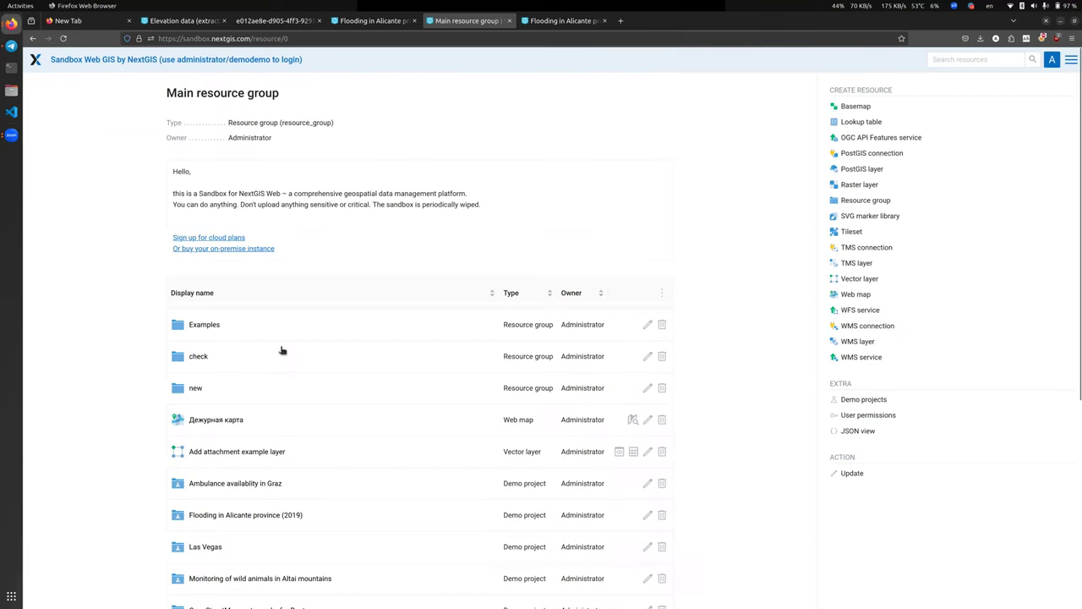
- Open the Buildings layer of the Boston demo project for updating and review its vector layer, settings, permissions and fields sections
{"action": "scroll", "coordinate": [282, 350], "scroll_direction": "down", "scroll_amount": 5}
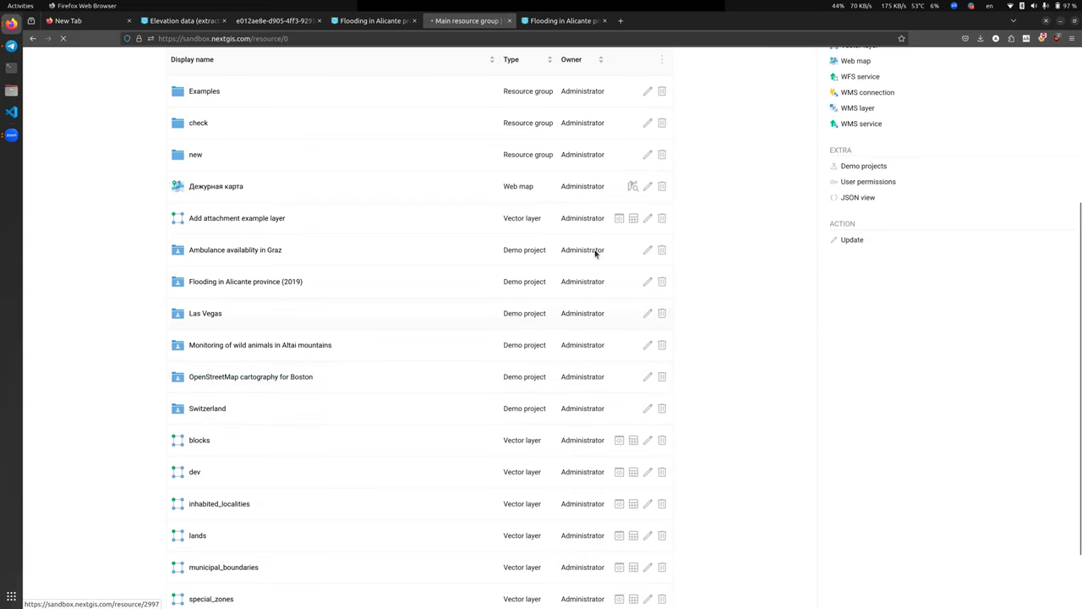
{"action": "left_click", "coordinate": [648, 285]}
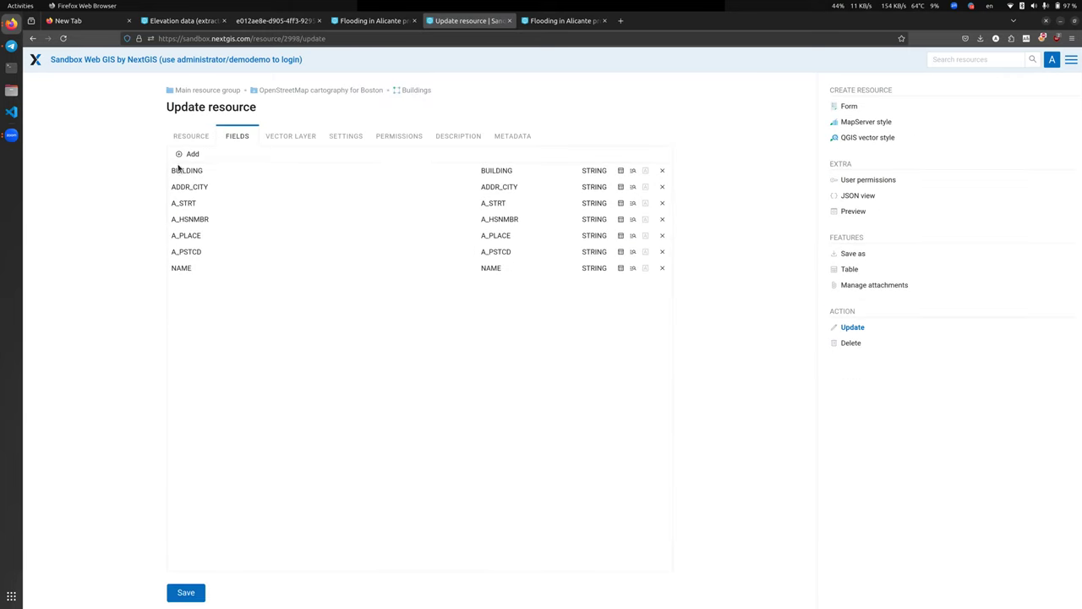
{"action": "left_click", "coordinate": [313, 139]}
{"action": "left_click", "coordinate": [343, 139]}
{"action": "left_click", "coordinate": [421, 140]}
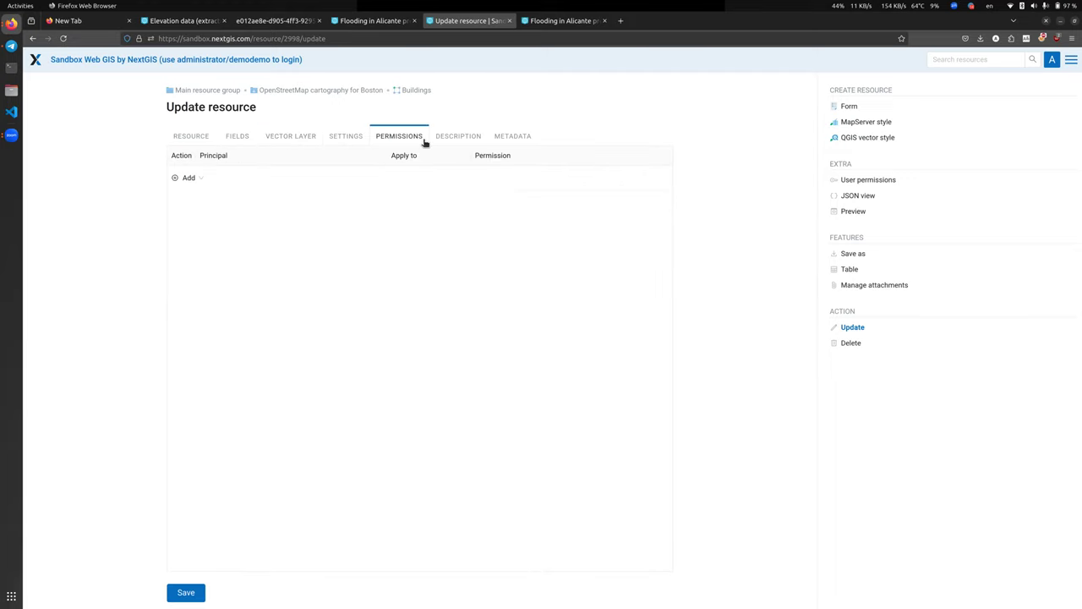
{"action": "left_click", "coordinate": [223, 138]}
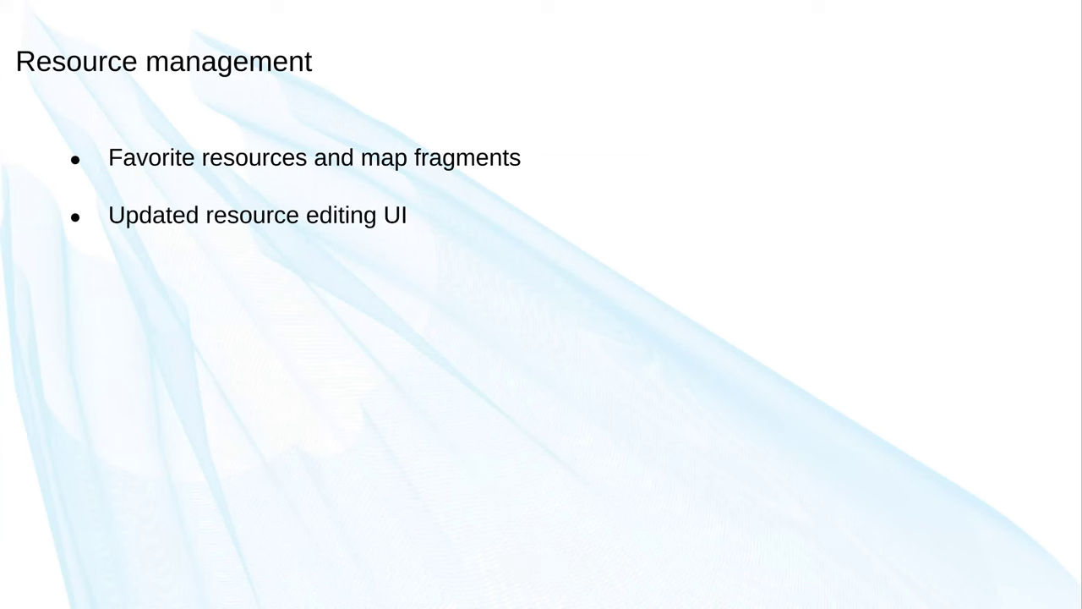
{"action": "key", "text": "Right"}
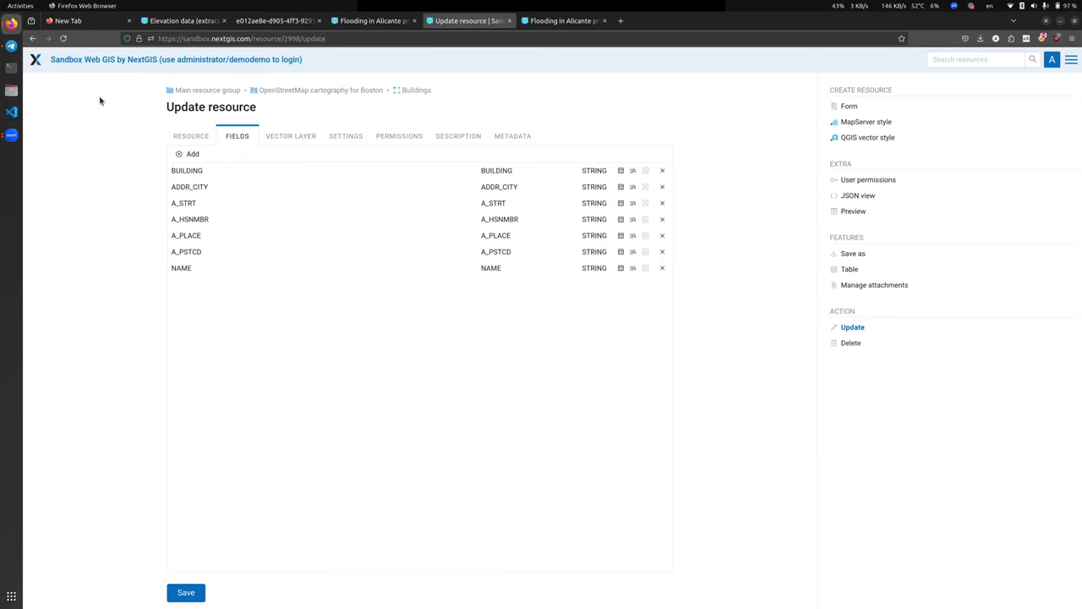
- Launch QGIS Desktop on an empty workspace
{"action": "key", "text": "ctrl+alt+Right"}
{"action": "key", "text": "super"}
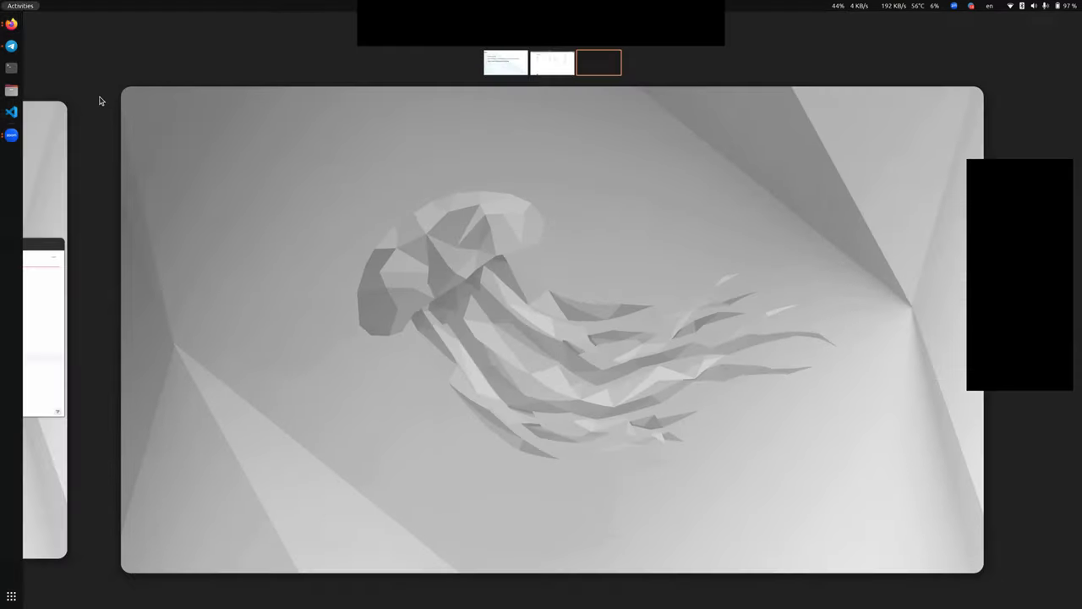
{"action": "type", "text": "qgis"}
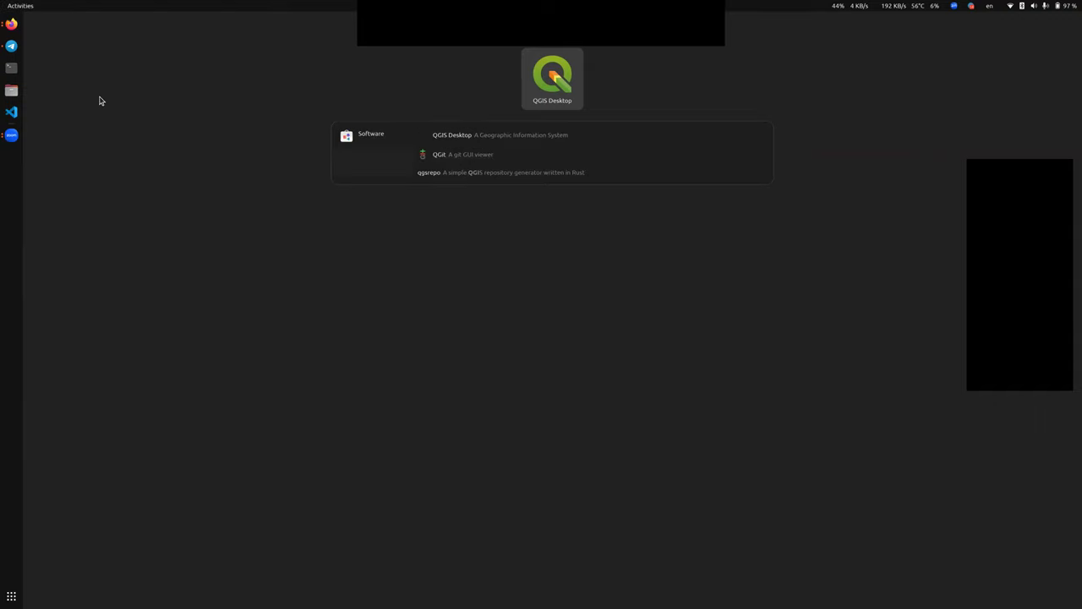
{"action": "key", "text": "Return"}
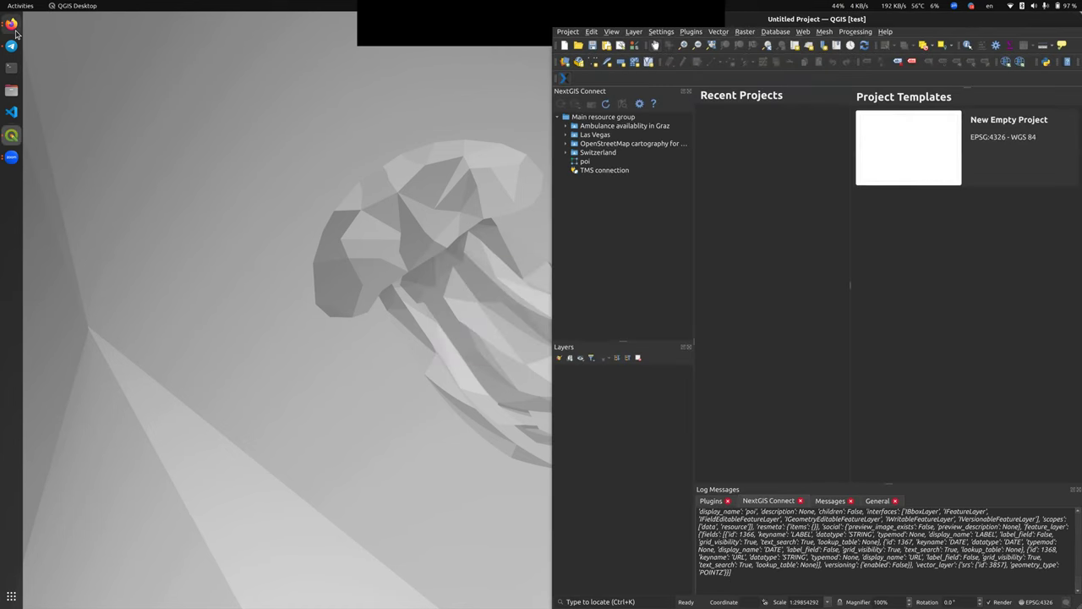
- Switch back to Firefox and open the main resource group of the Share and Enjoy Web GIS
{"action": "left_click", "coordinate": [14, 29]}
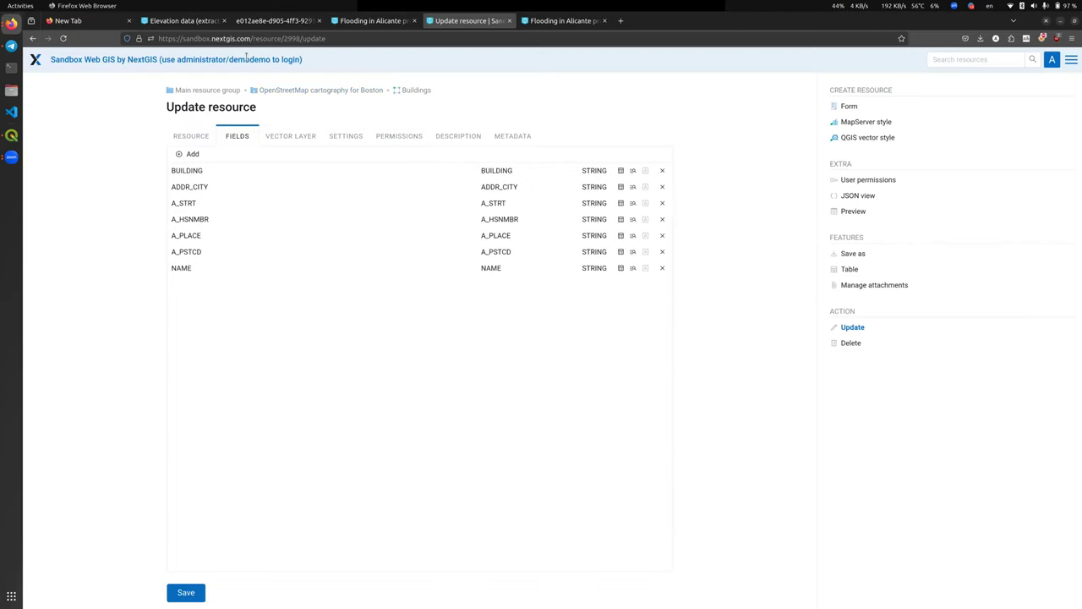
{"action": "left_click", "coordinate": [270, 39]}
{"action": "type", "text": "dez"}
{"action": "key", "text": "Return"}
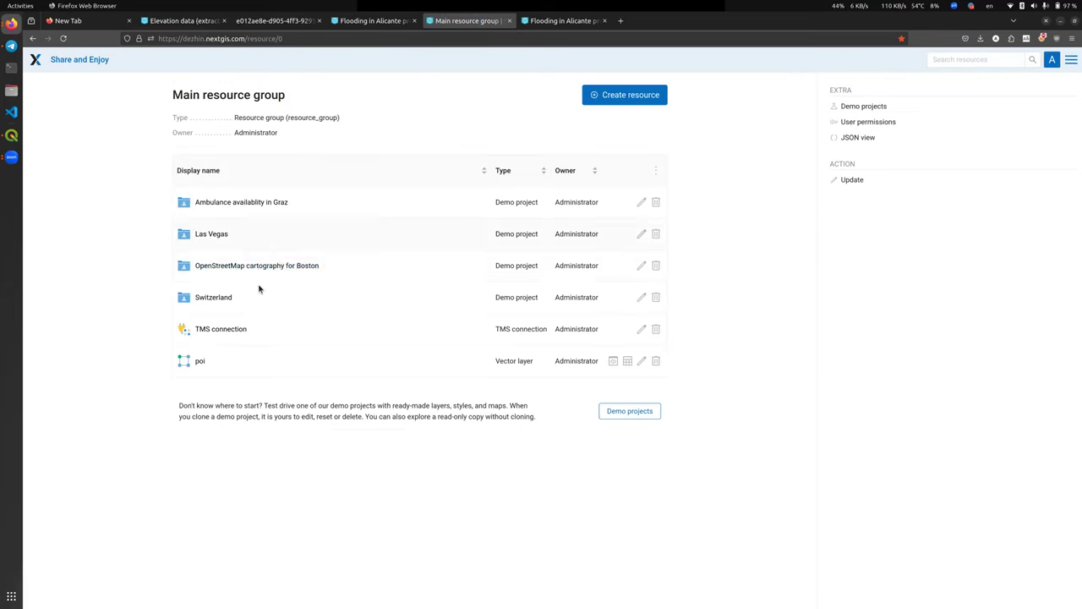
- Open the Ambulance availablity in Graz demo project and reset it to its original state
{"action": "left_click", "coordinate": [265, 207]}
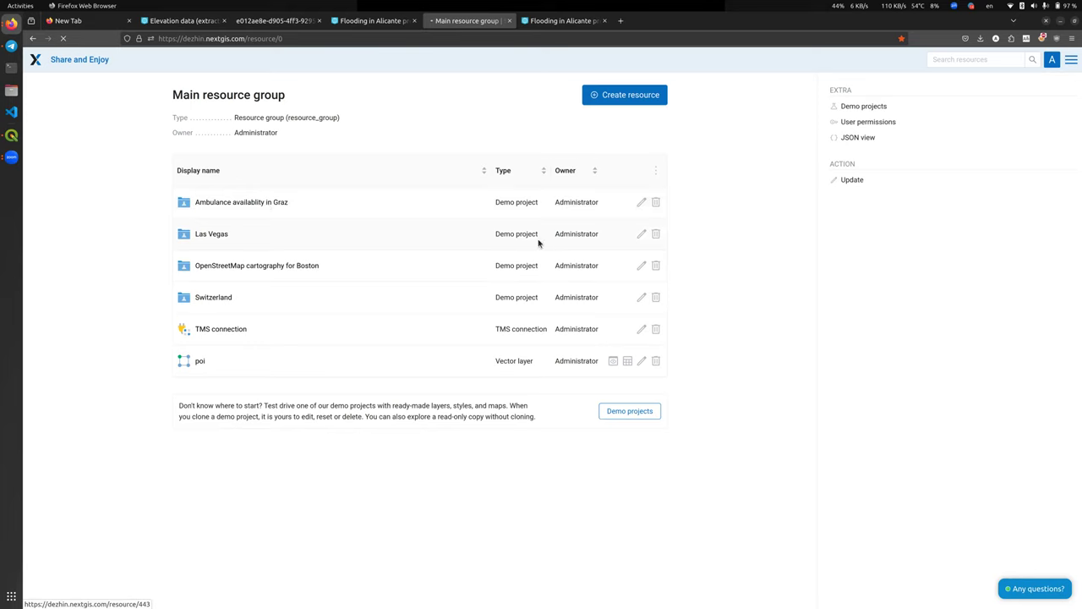
{"action": "left_click", "coordinate": [644, 394]}
{"action": "left_click", "coordinate": [627, 161]}
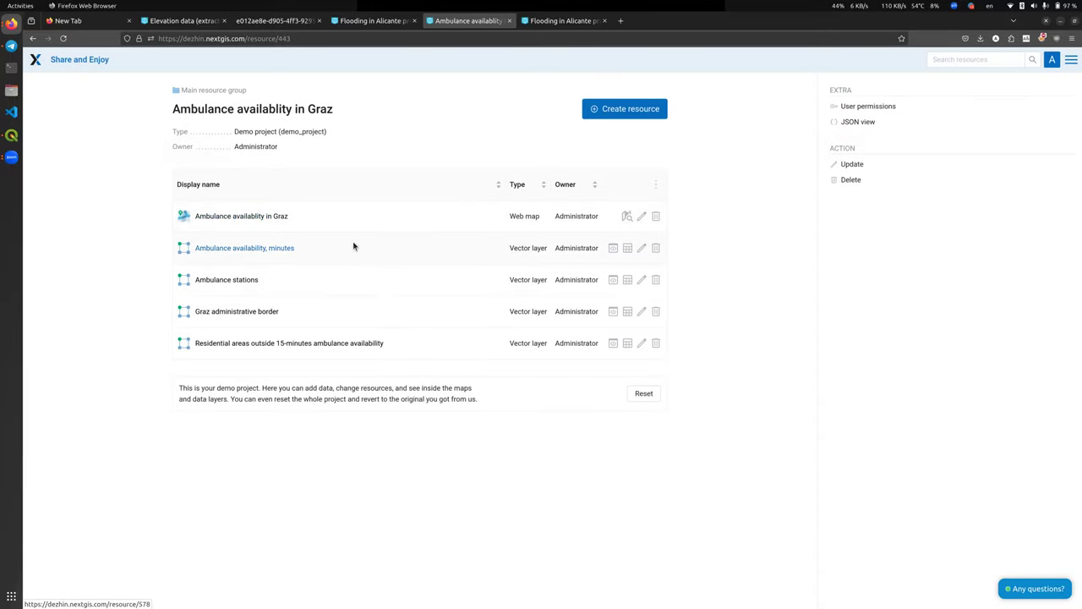
- View the feature table of the Ambulance stations layer, then enable feature versioning for the layer and save
{"action": "left_click", "coordinate": [255, 283]}
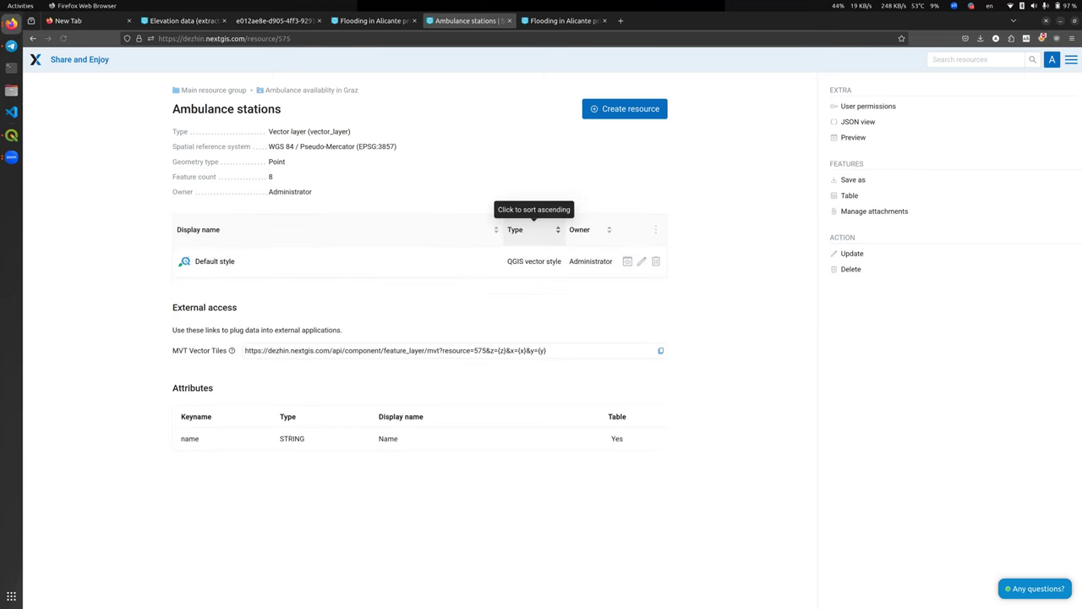
{"action": "left_click", "coordinate": [850, 196]}
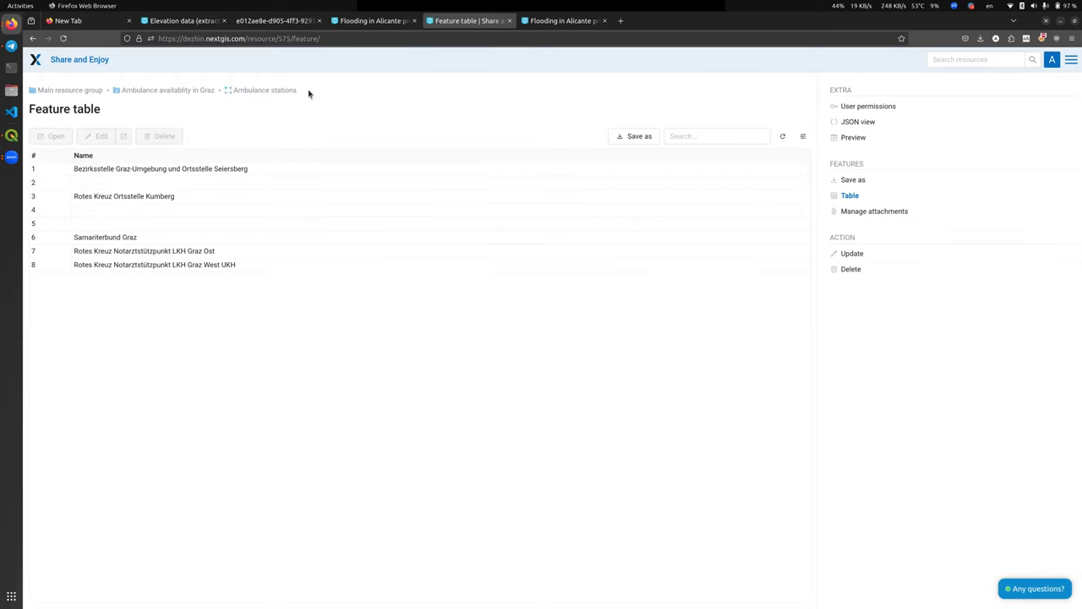
{"action": "left_click", "coordinate": [850, 253]}
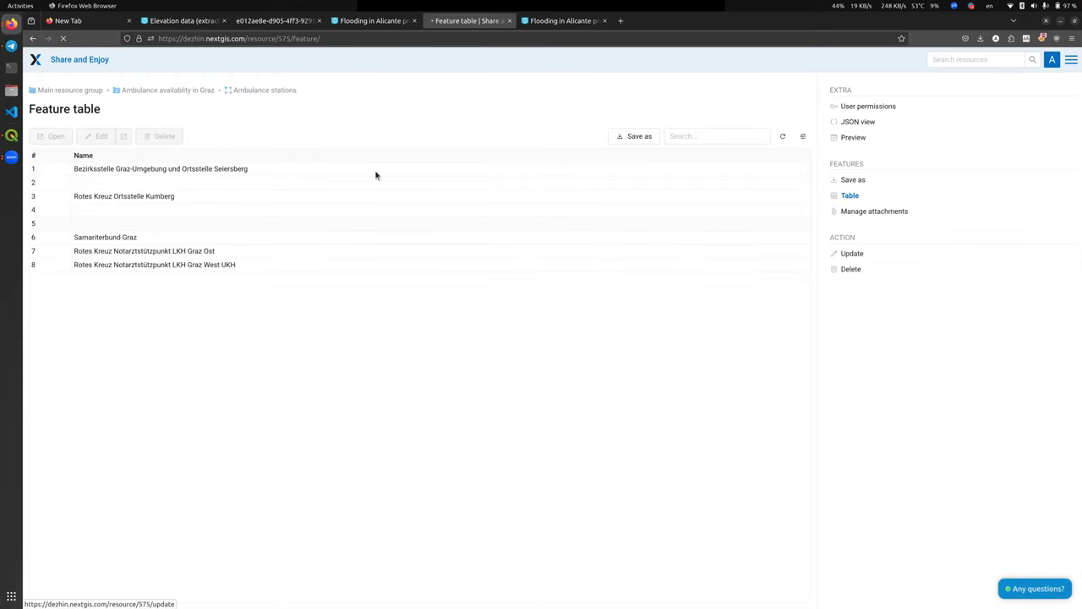
{"action": "left_click", "coordinate": [351, 140]}
{"action": "left_click", "coordinate": [208, 165]}
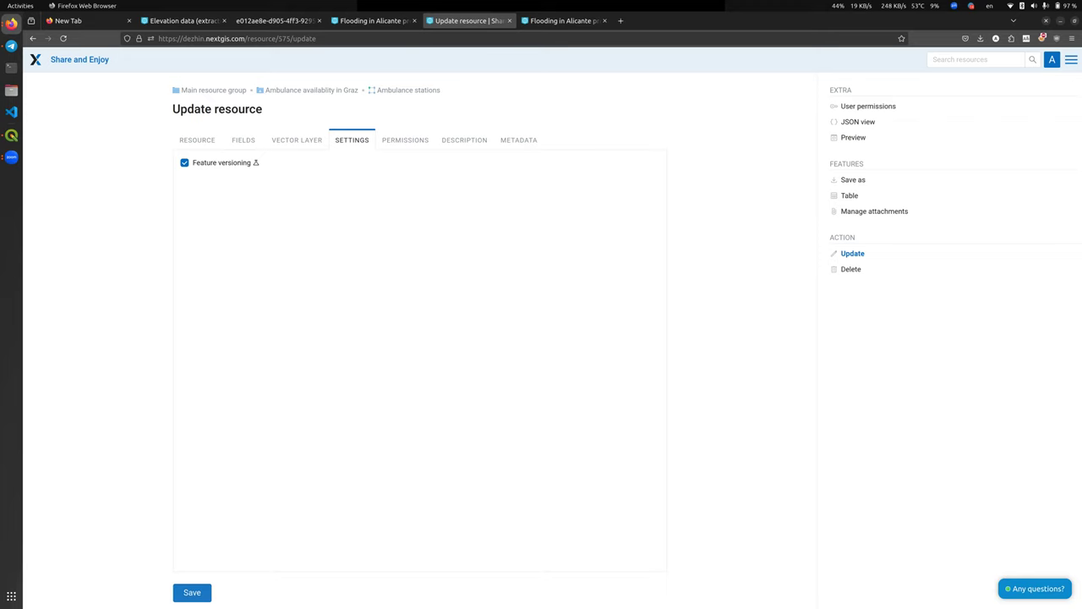
{"action": "left_click", "coordinate": [192, 592]}
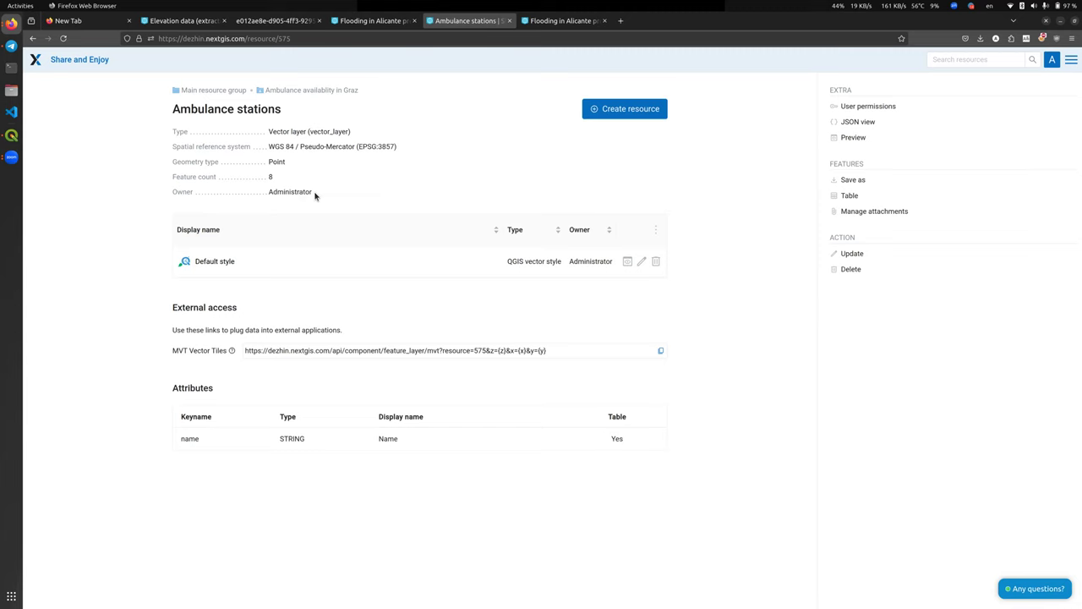
- Switch to QGIS and open a second window with the default user profile
{"action": "key", "text": "alt+Tab"}
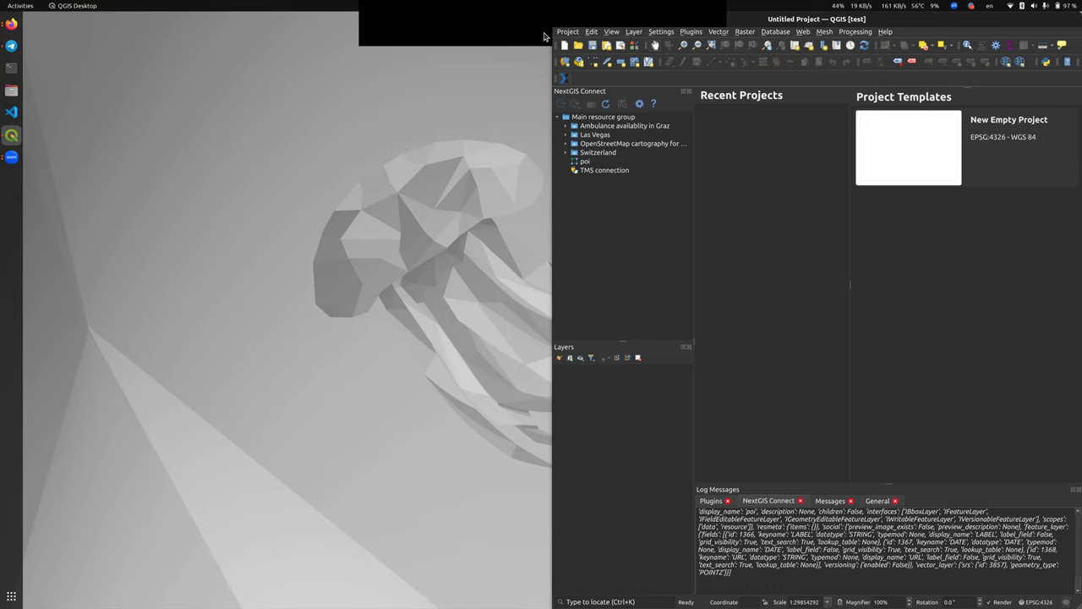
{"action": "left_click", "coordinate": [638, 34]}
{"action": "mouse_move", "coordinate": [656, 39]}
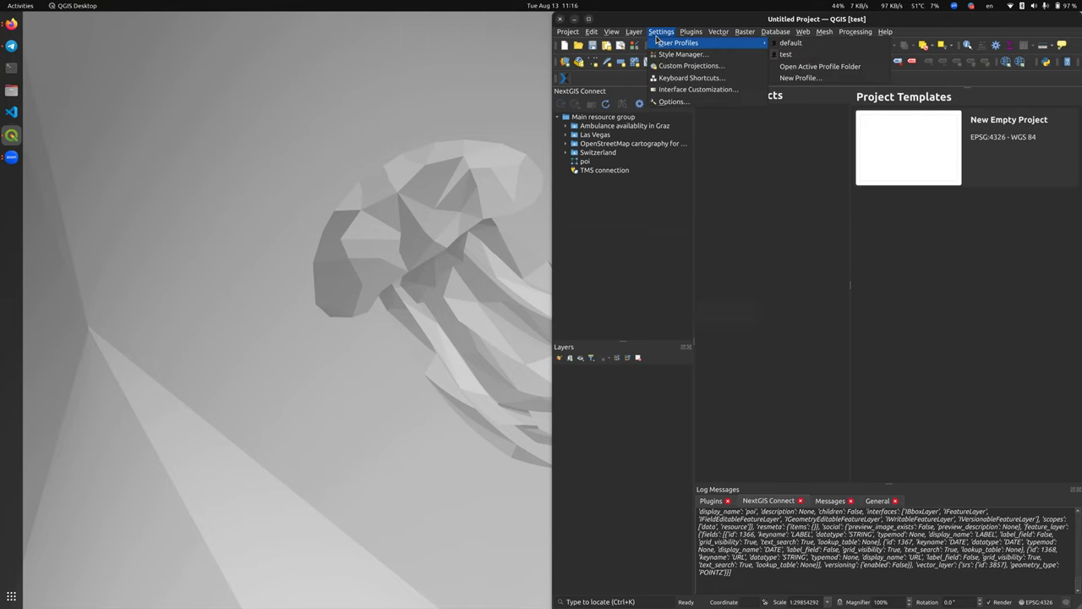
{"action": "left_click", "coordinate": [790, 42]}
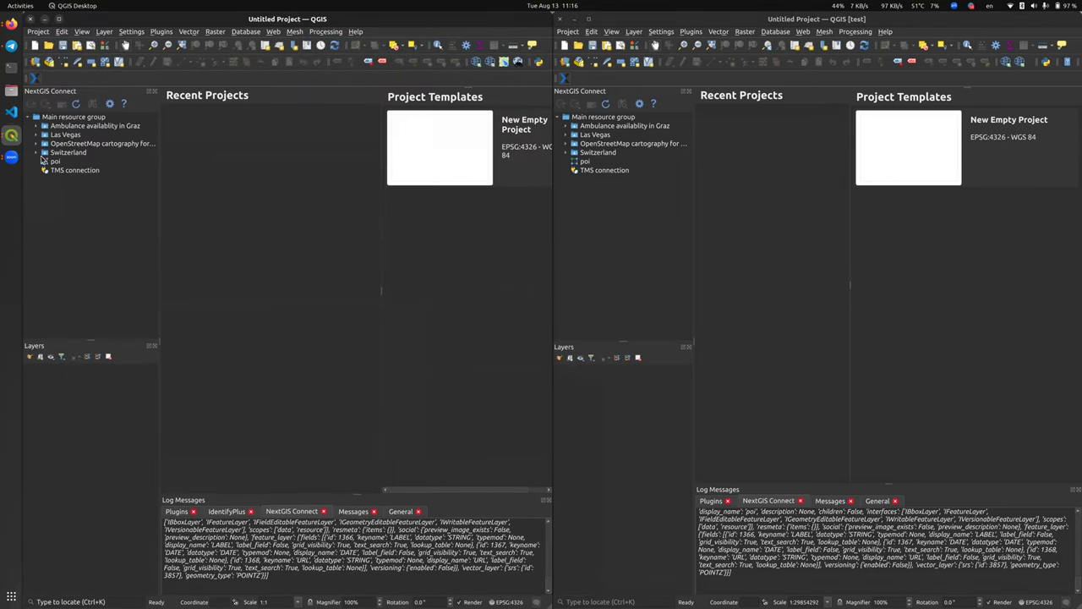
- Expand the Ambulance availablity in Graz project in both QGIS windows and add its web map to the default-profile window
{"action": "left_click", "coordinate": [76, 103]}
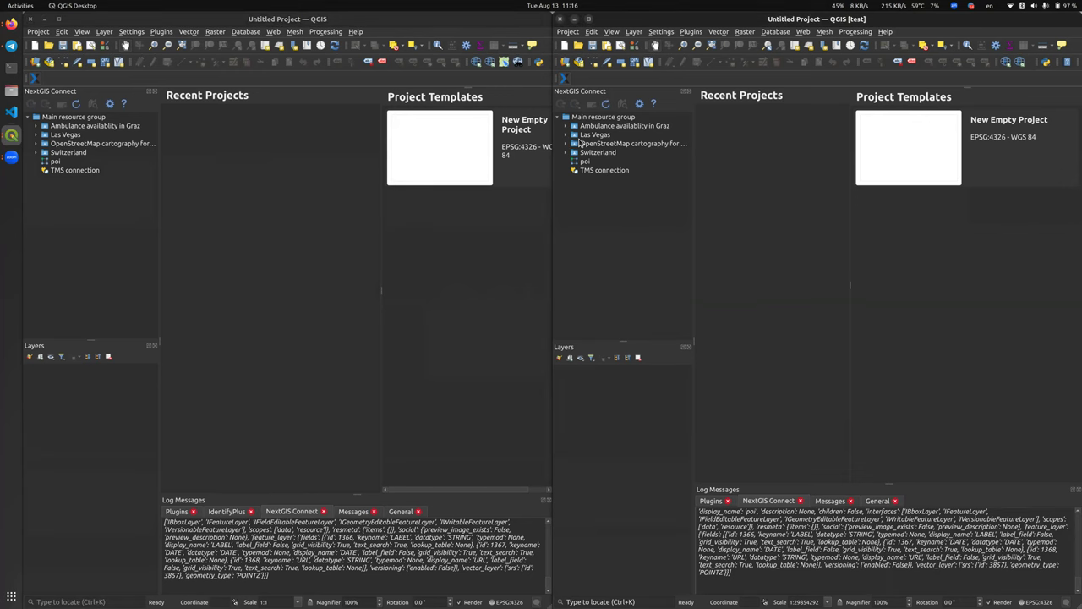
{"action": "left_click", "coordinate": [566, 126]}
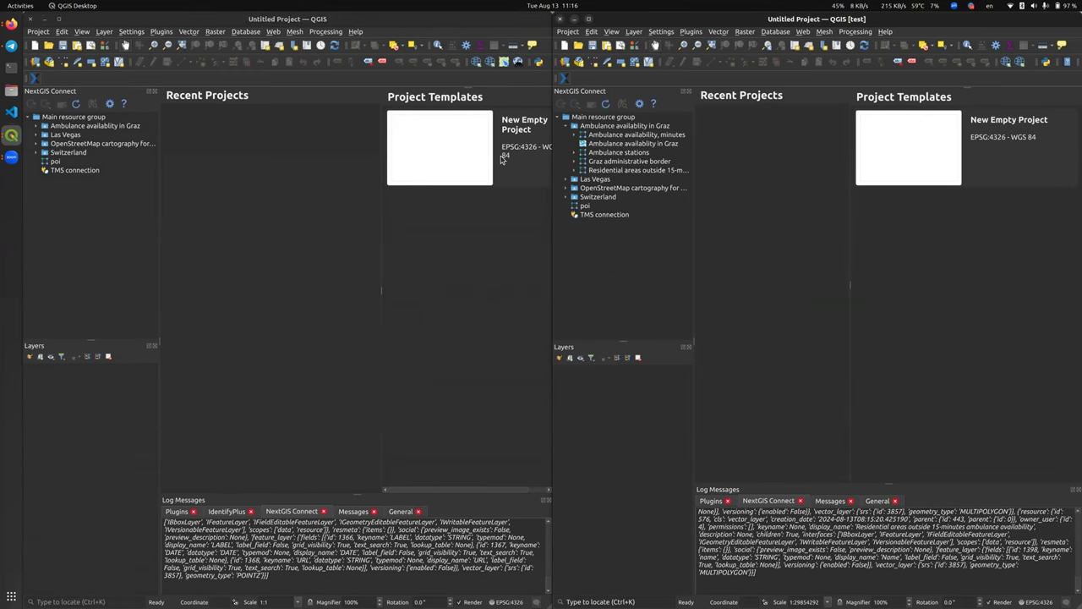
{"action": "left_click", "coordinate": [37, 126]}
{"action": "right_click", "coordinate": [74, 145]}
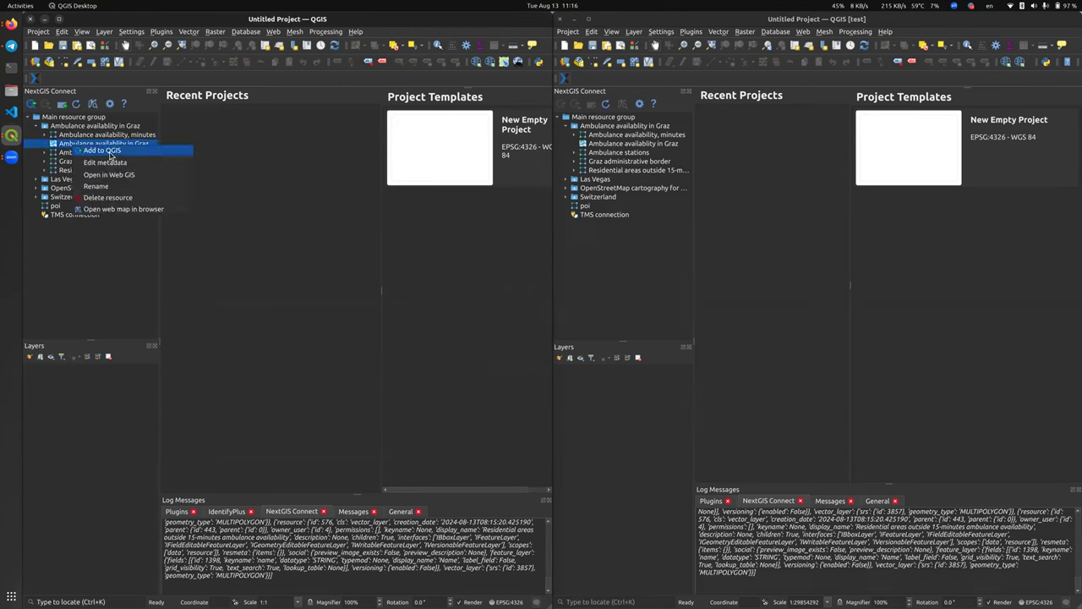
{"action": "left_click", "coordinate": [94, 154]}
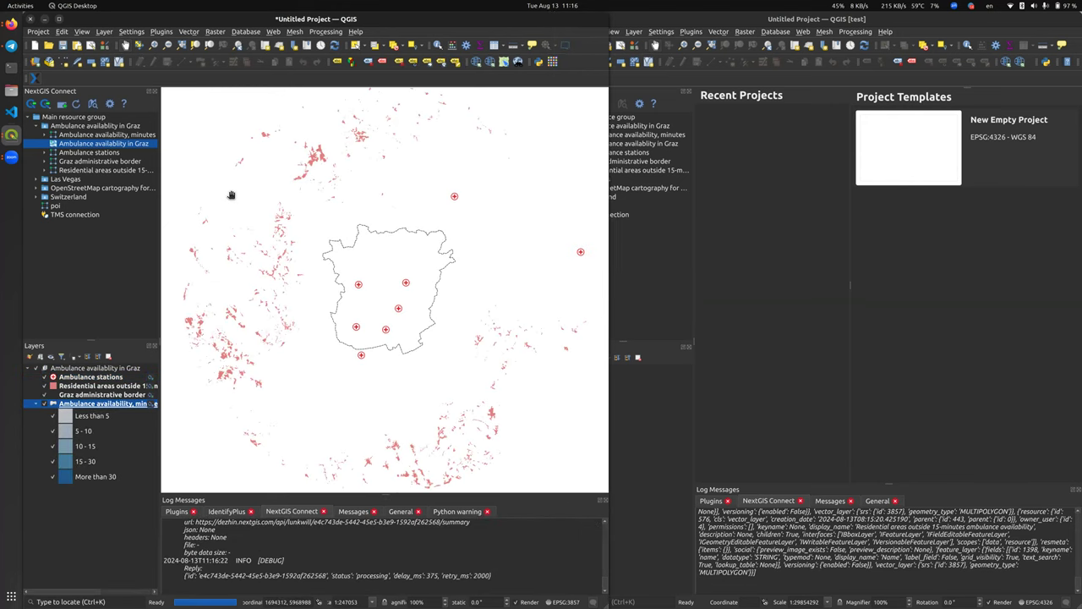
- Add the Ambulance availablity in Graz web map to the test-profile window, collapse its availability legend and reposition the default-profile window
{"action": "left_click", "coordinate": [716, 131]}
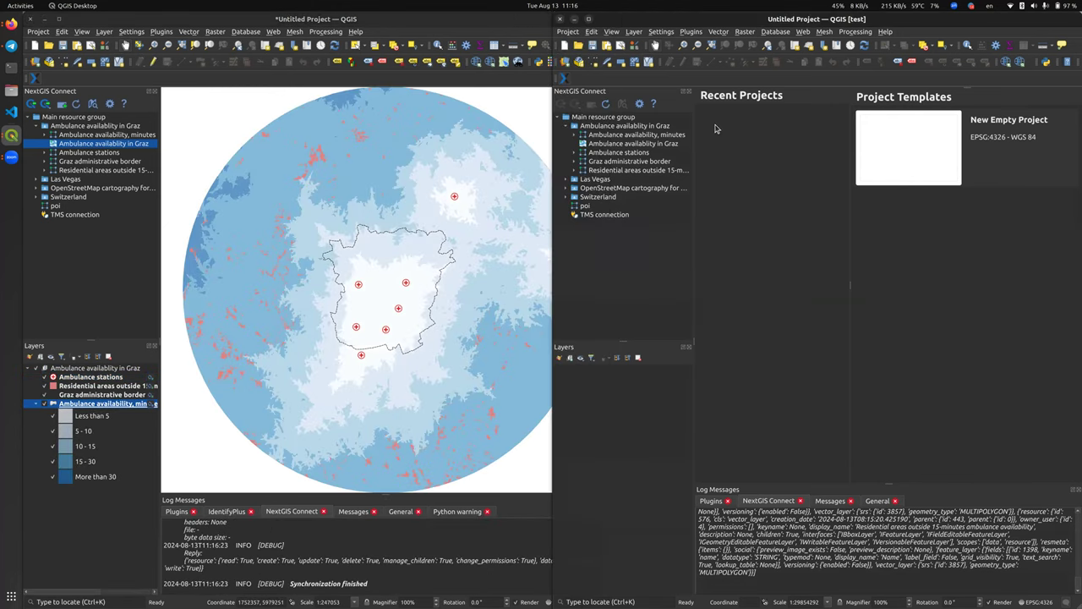
{"action": "left_click", "coordinate": [606, 145]}
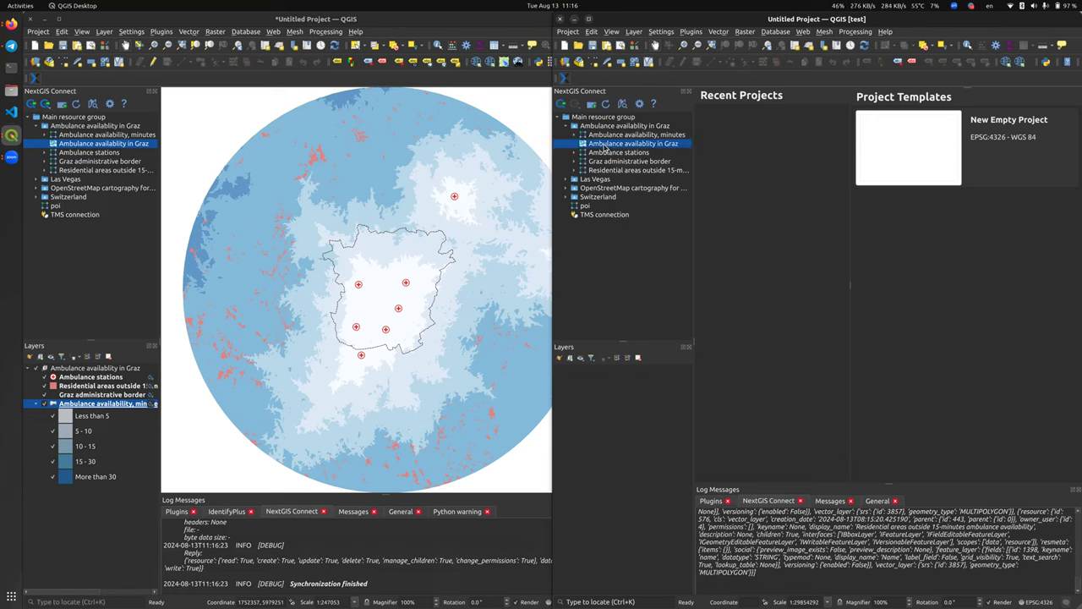
{"action": "right_click", "coordinate": [606, 146]}
{"action": "left_click", "coordinate": [648, 155]}
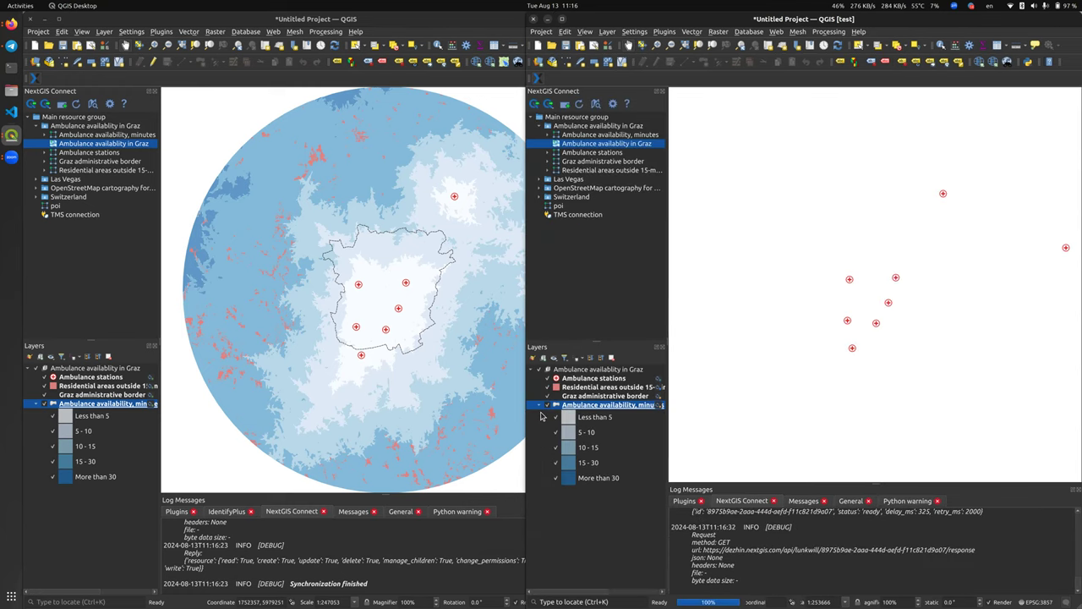
{"action": "left_click", "coordinate": [539, 405]}
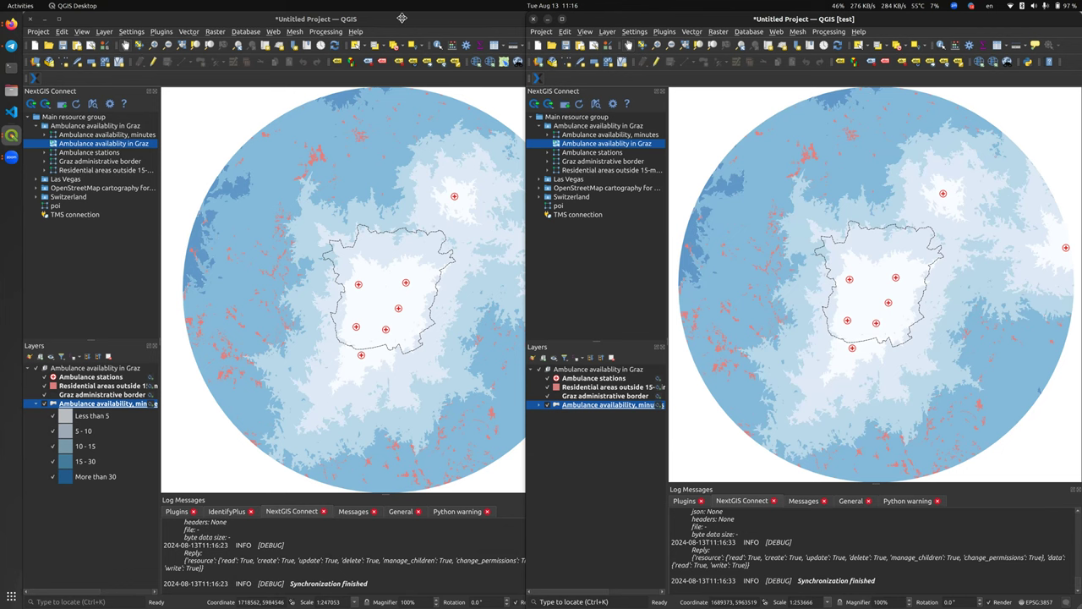
{"action": "left_click_drag", "start_coordinate": [178, 73], "coordinate": [99, 88]}
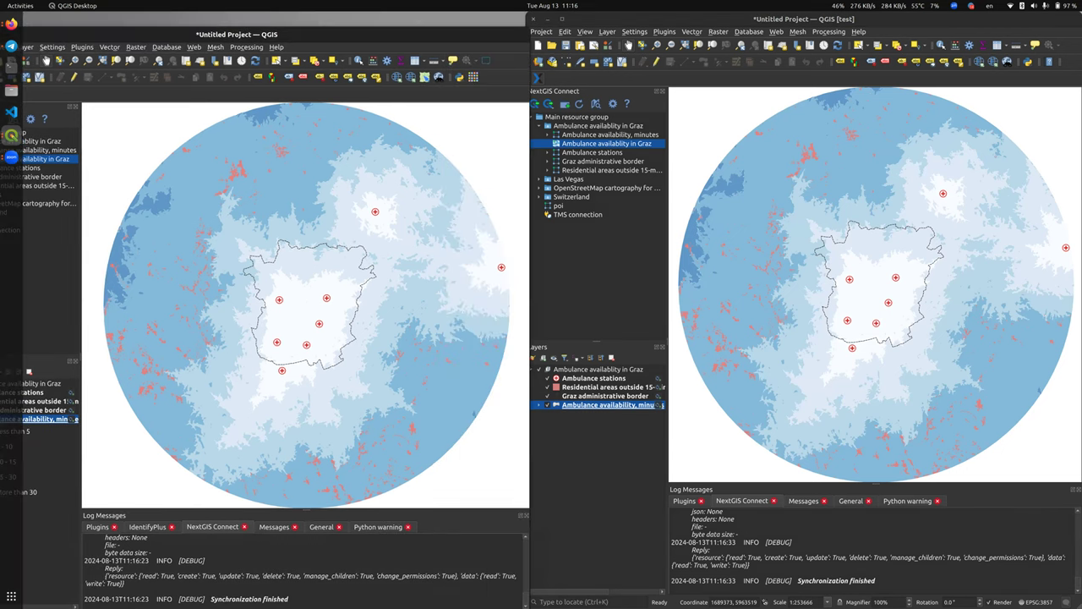
- Tile the default-profile window beside the test-profile window and start editing the Ambulance stations layer in both, collapsing the availability legend
{"action": "key", "text": "super+Left"}
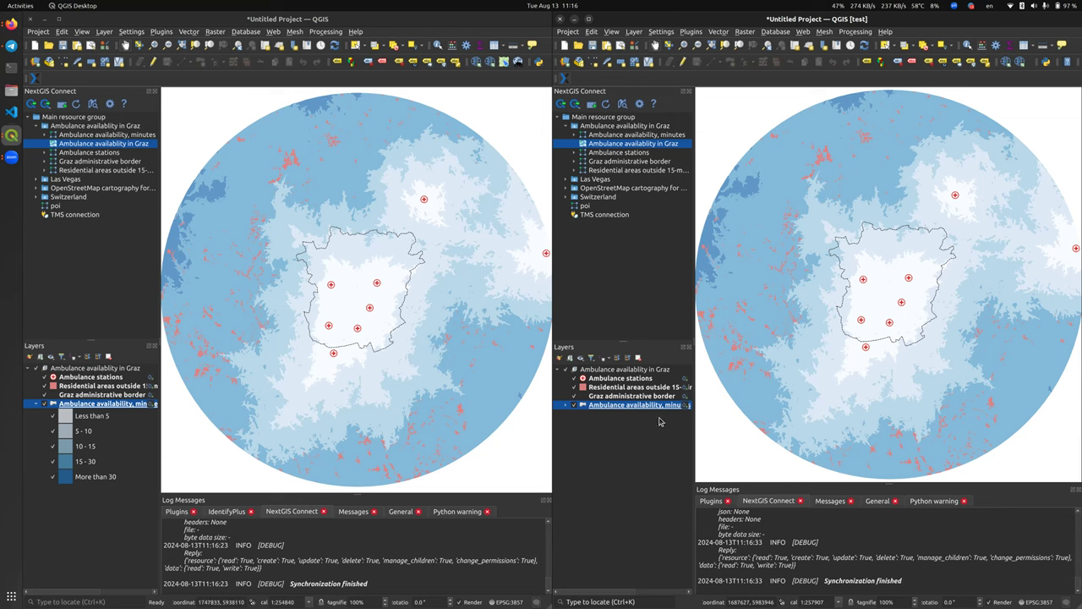
{"action": "left_click", "coordinate": [620, 380]}
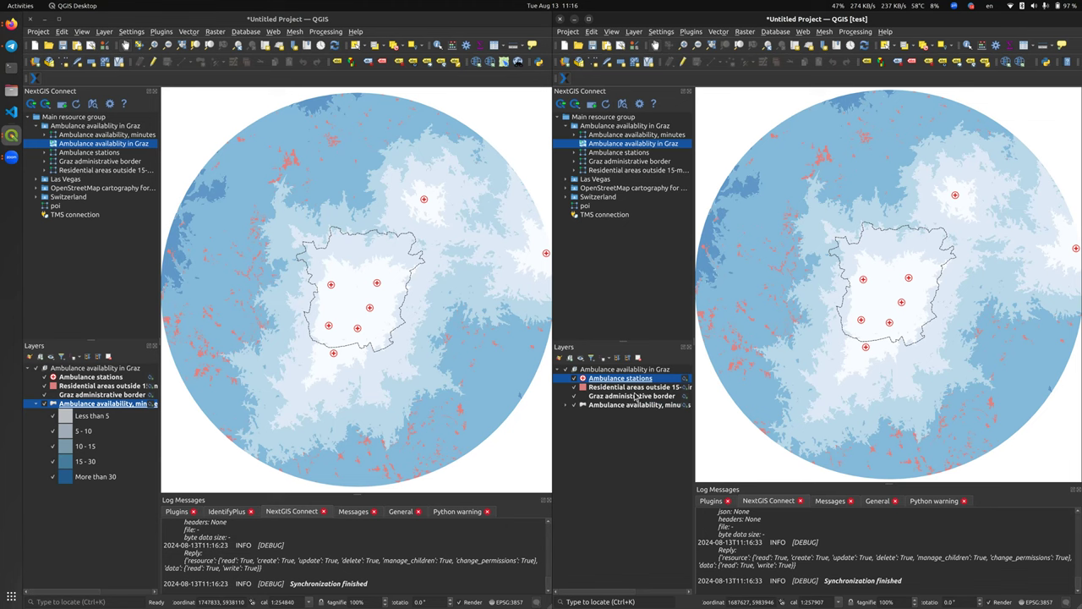
{"action": "left_click", "coordinate": [34, 407]}
{"action": "left_click", "coordinate": [80, 377]}
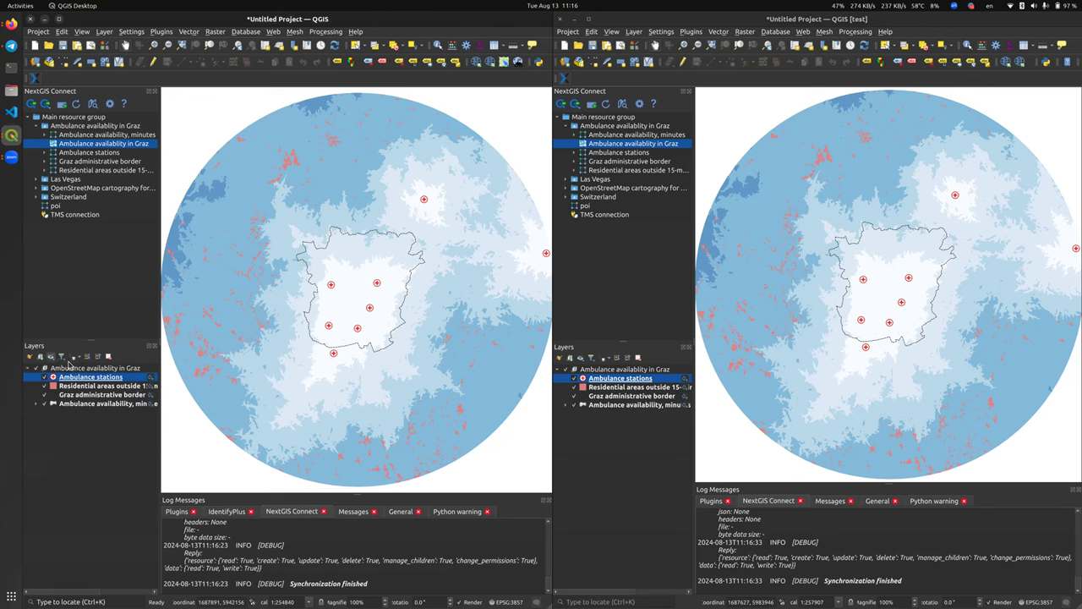
{"action": "right_click", "coordinate": [105, 379]}
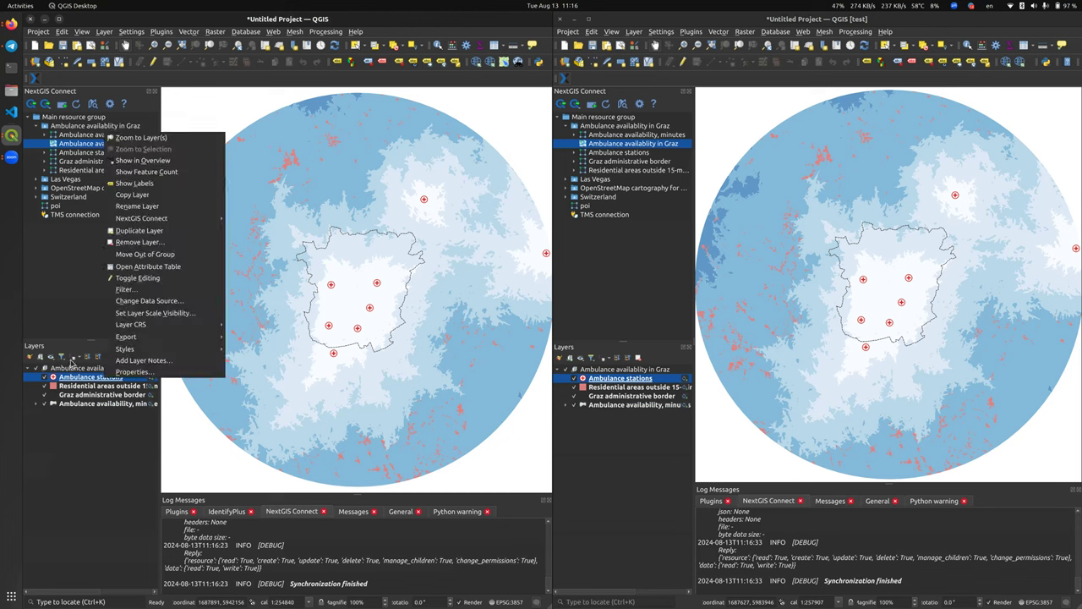
{"action": "left_click", "coordinate": [152, 63]}
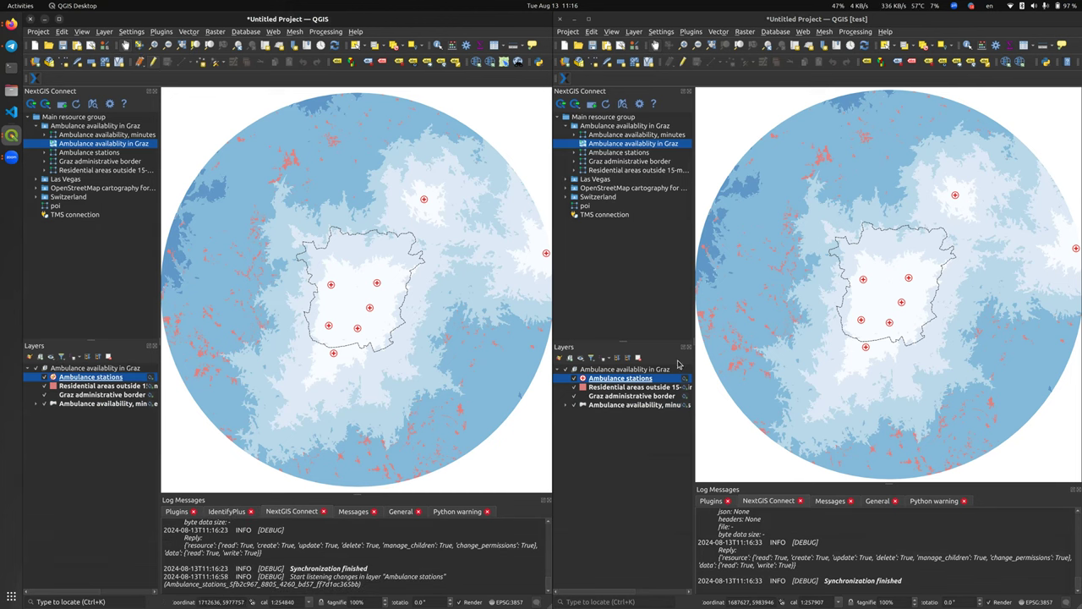
{"action": "left_click", "coordinate": [684, 61]}
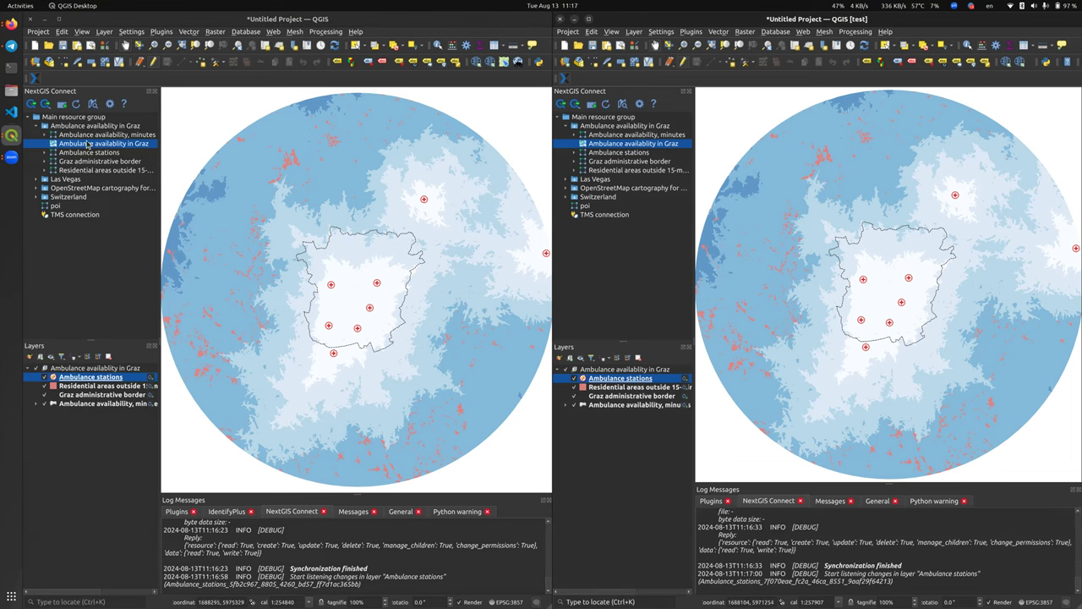
- Add three point features with default attributes north of the Graz border to Ambulance stations in the default-profile window
{"action": "left_click", "coordinate": [200, 67]}
{"action": "left_click", "coordinate": [263, 174]}
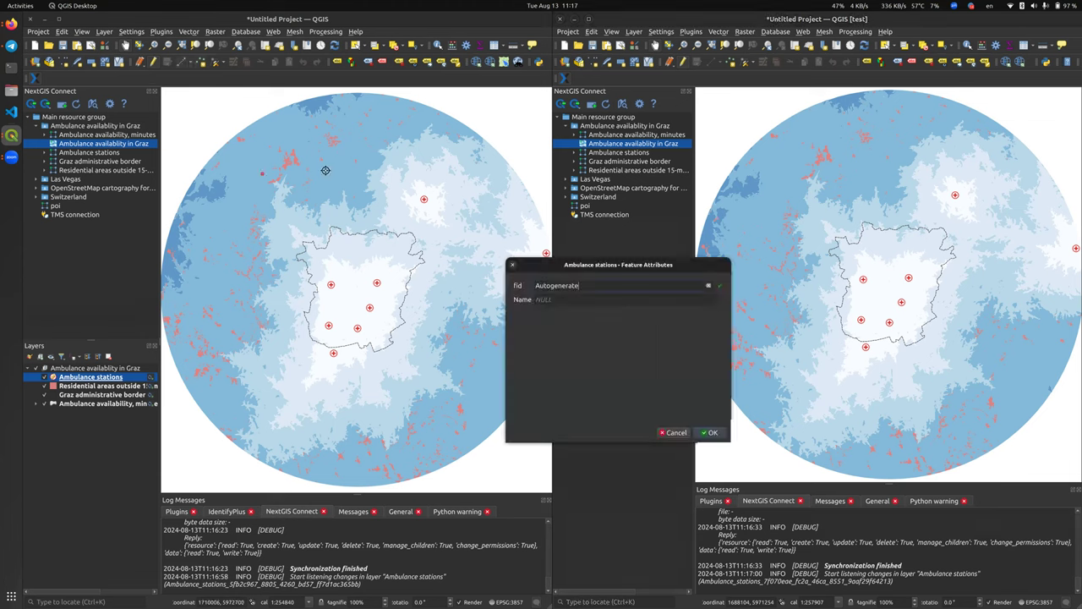
{"action": "left_click", "coordinate": [709, 433]}
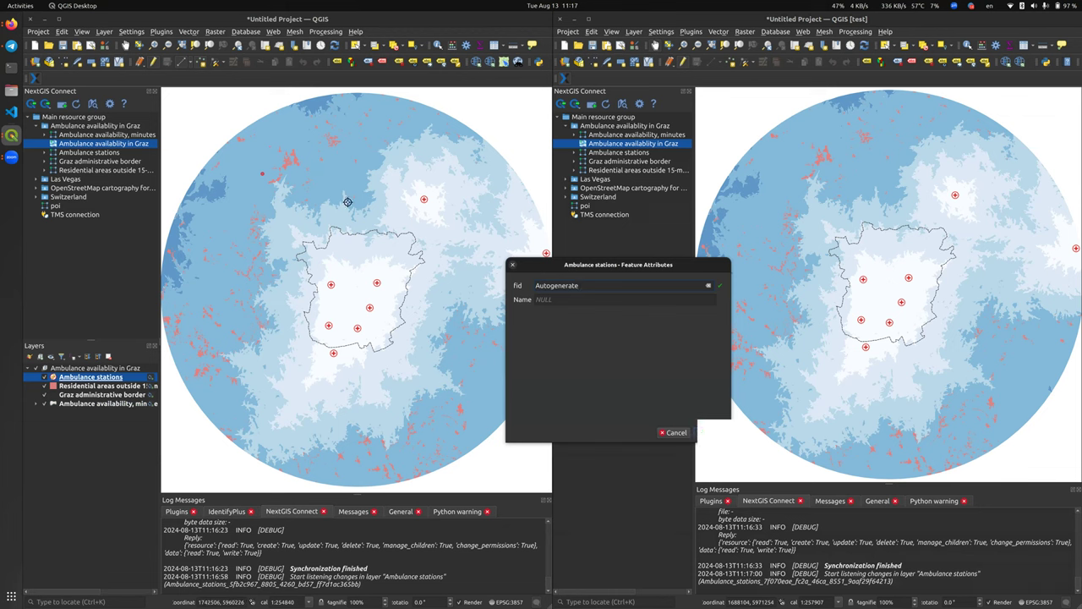
{"action": "left_click", "coordinate": [330, 163]}
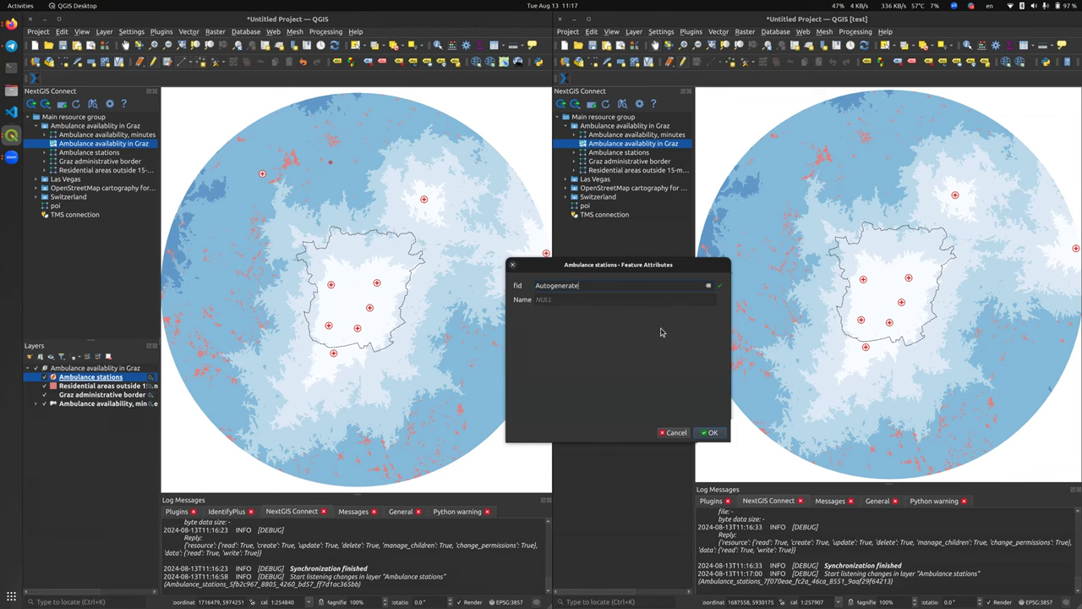
{"action": "left_click", "coordinate": [709, 433]}
{"action": "left_click", "coordinate": [392, 158]}
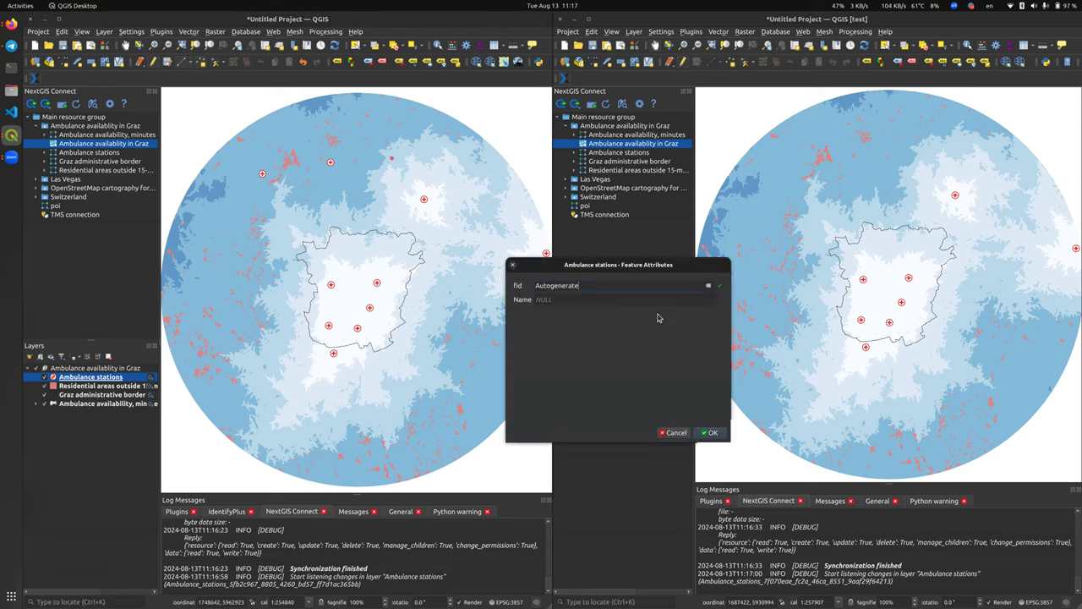
{"action": "left_click", "coordinate": [707, 433]}
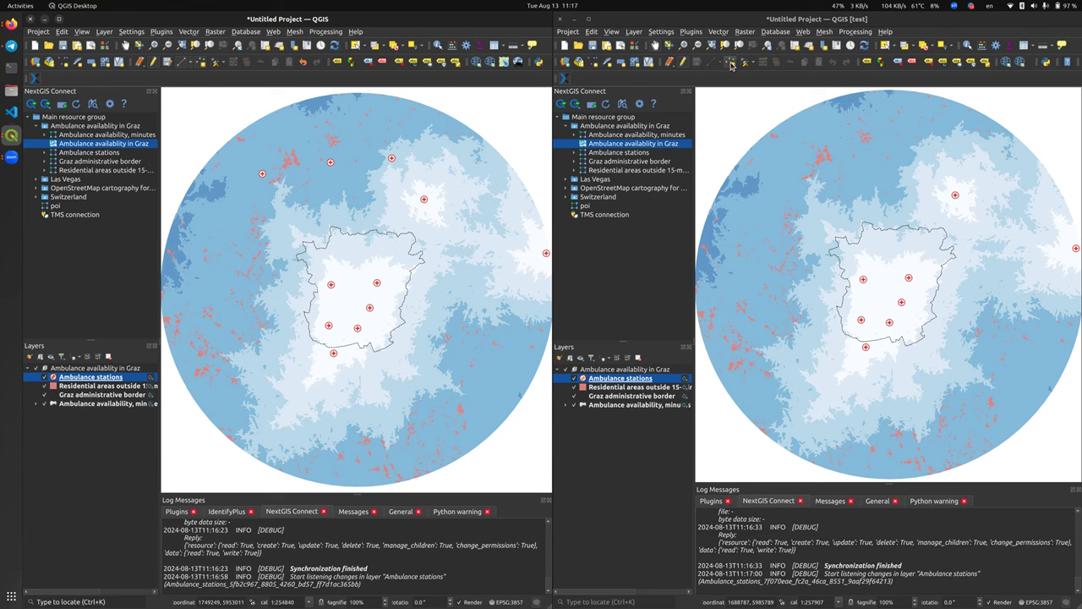
- Add three point features with default attributes south of the Graz border to Ambulance stations in the test-profile window
{"action": "left_click", "coordinate": [815, 383]}
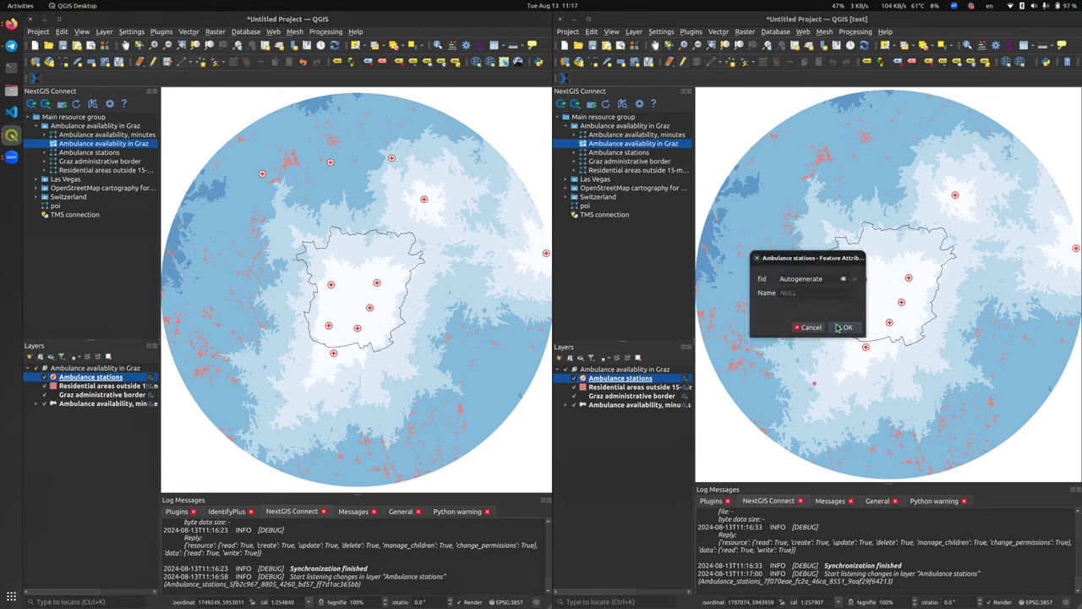
{"action": "left_click", "coordinate": [843, 327]}
{"action": "left_click", "coordinate": [895, 389]}
{"action": "left_click", "coordinate": [852, 329]}
{"action": "left_click", "coordinate": [964, 385]}
{"action": "left_click", "coordinate": [857, 335]}
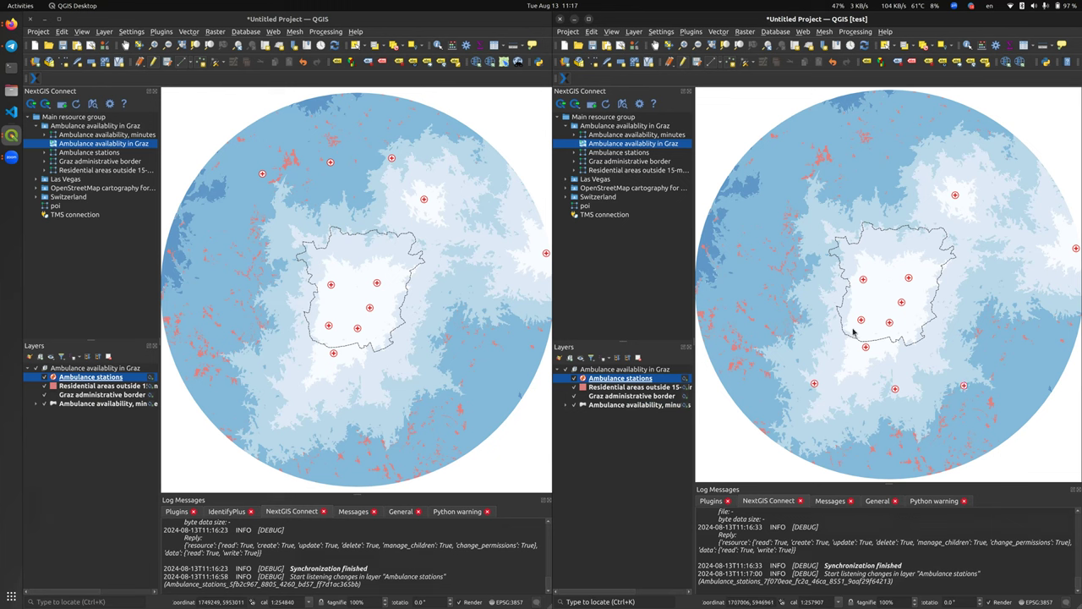
- Stop editing Ambulance stations and save the changes, first in the test-profile window and then in the default-profile one
{"action": "left_click", "coordinate": [683, 63]}
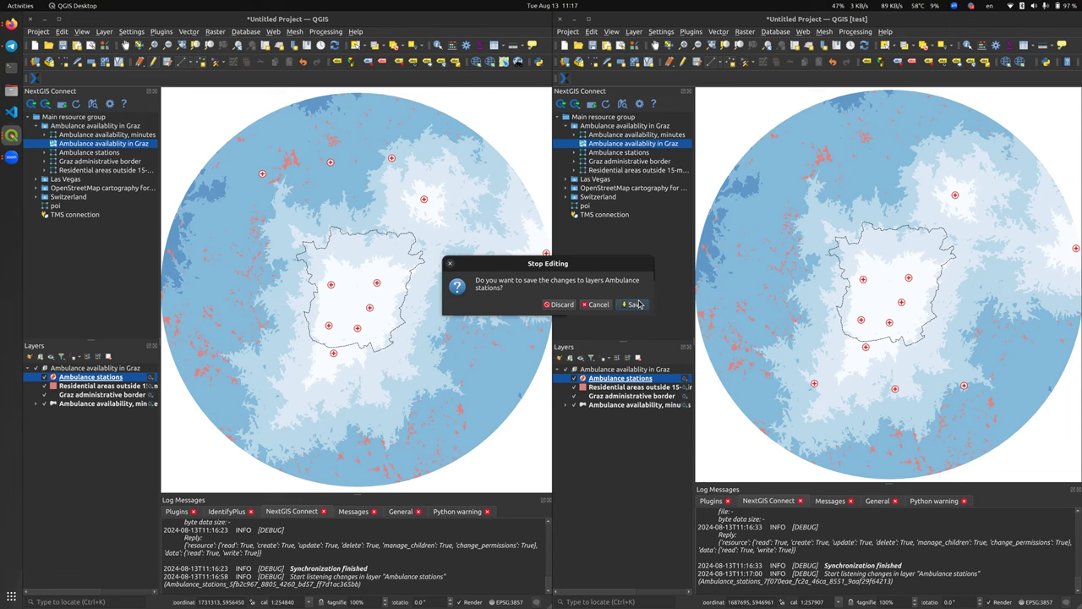
{"action": "left_click", "coordinate": [630, 306]}
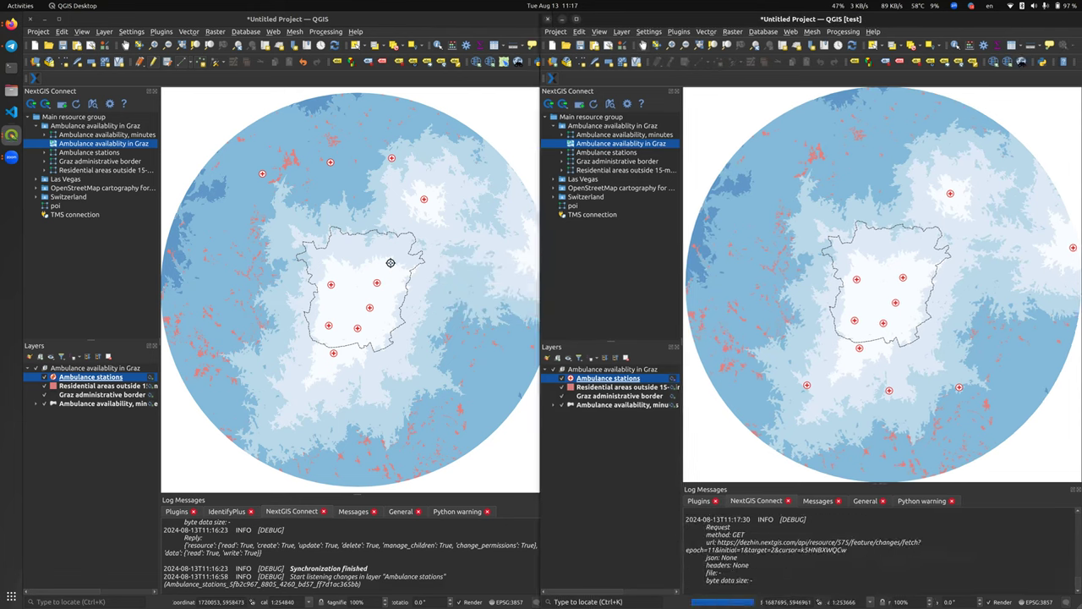
{"action": "left_click", "coordinate": [153, 63]}
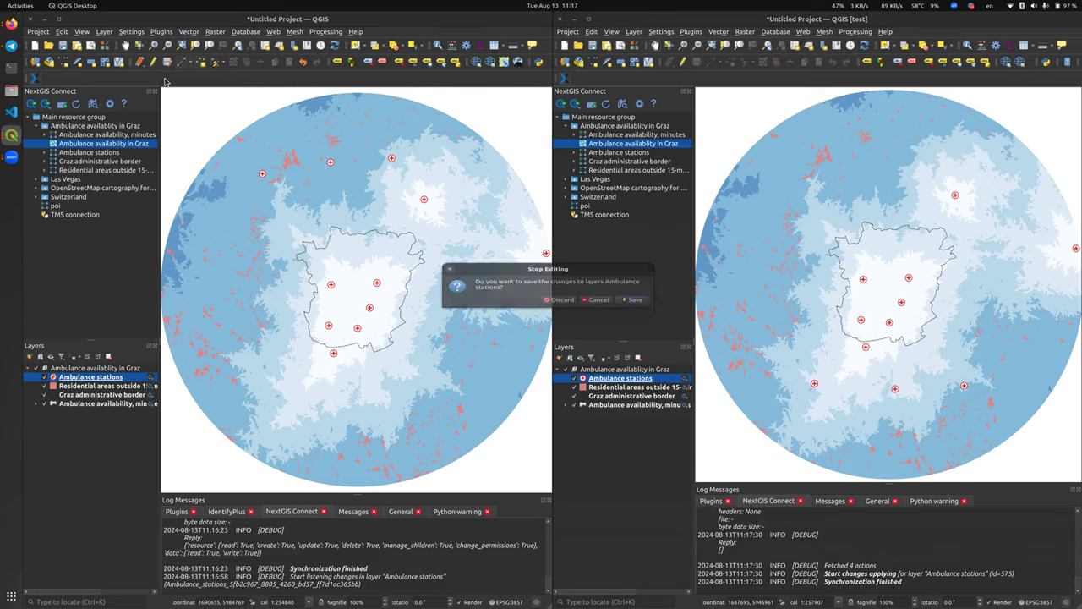
{"action": "key", "text": "Return"}
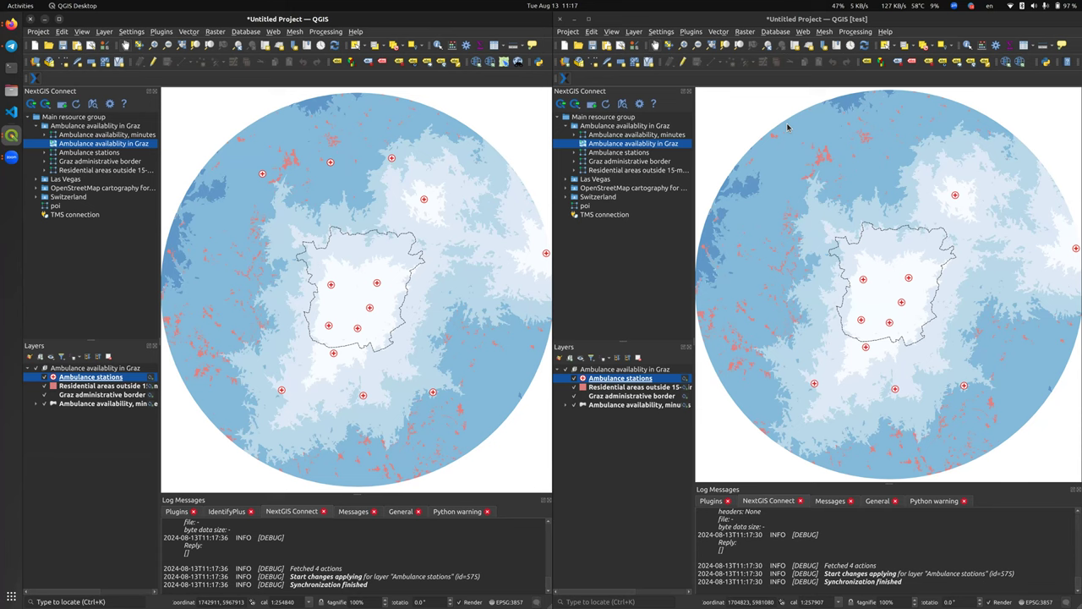
- Synchronize the Ambulance stations layer with NextGIS Web in the test-profile window
{"action": "left_click", "coordinate": [686, 382]}
{"action": "left_click", "coordinate": [577, 353]}
{"action": "left_click", "coordinate": [623, 350]}
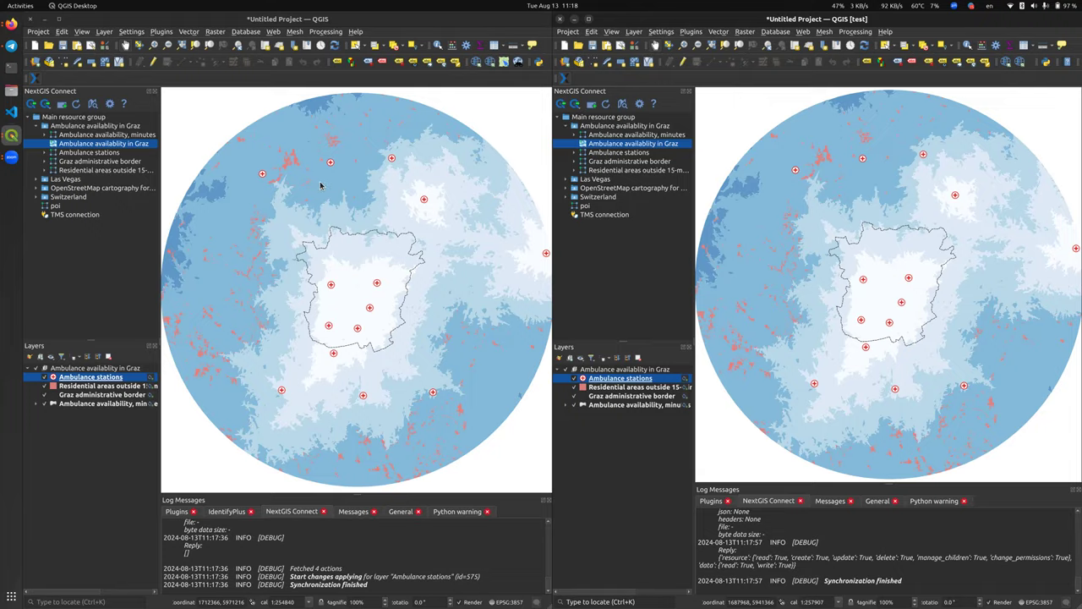
- Switch to Firefox, open the Ambulance stations feature table and show its Last changed column
{"action": "key", "text": "alt+Tab"}
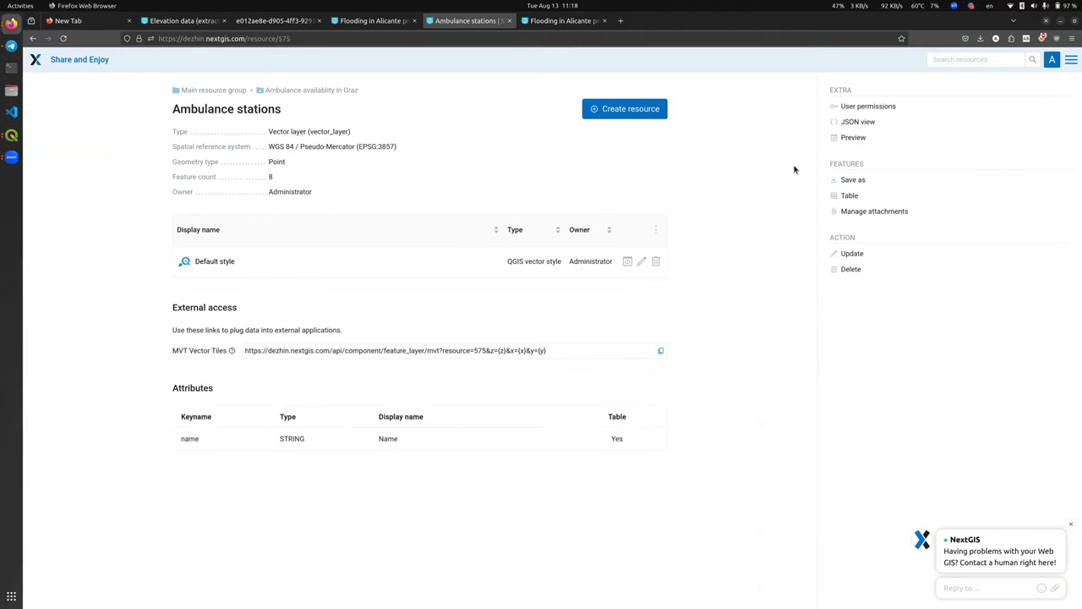
{"action": "left_click", "coordinate": [849, 196]}
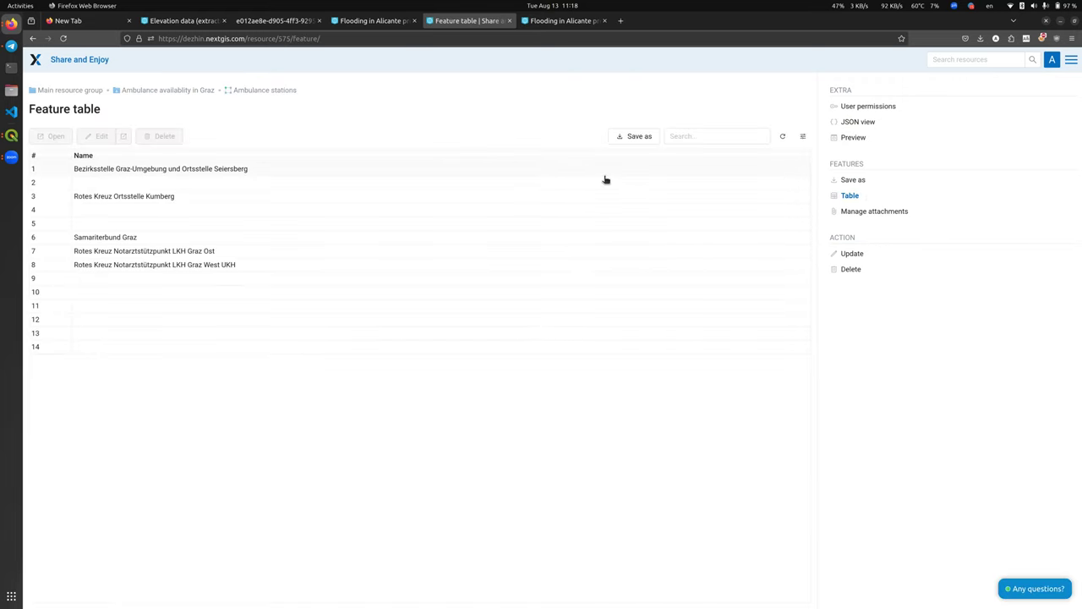
{"action": "left_click", "coordinate": [802, 136]}
{"action": "left_click", "coordinate": [459, 125]}
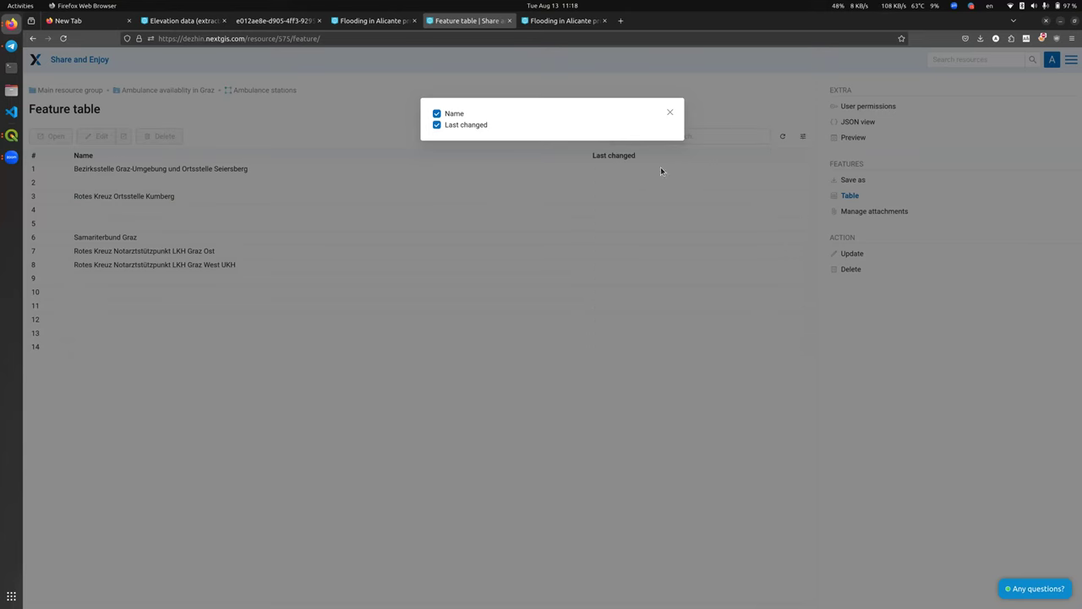
{"action": "left_click", "coordinate": [670, 113]}
- Review the last rows of the feature table, then set the Name of feature 14 to 123 and save it
{"action": "left_click", "coordinate": [582, 341]}
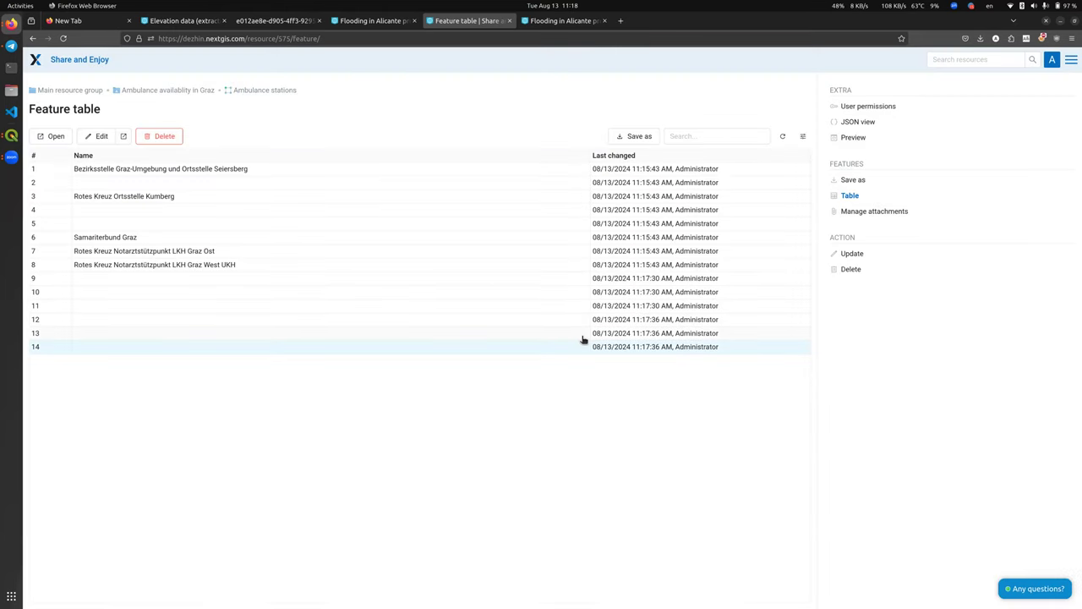
{"action": "left_click", "coordinate": [654, 336]}
{"action": "left_click", "coordinate": [664, 321]}
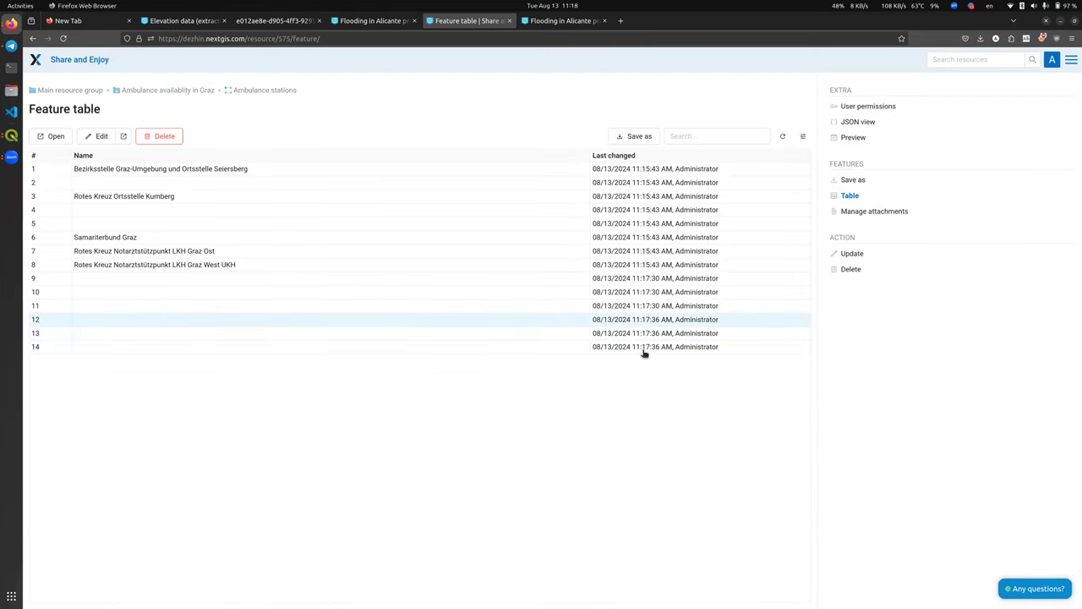
{"action": "left_click", "coordinate": [595, 351]}
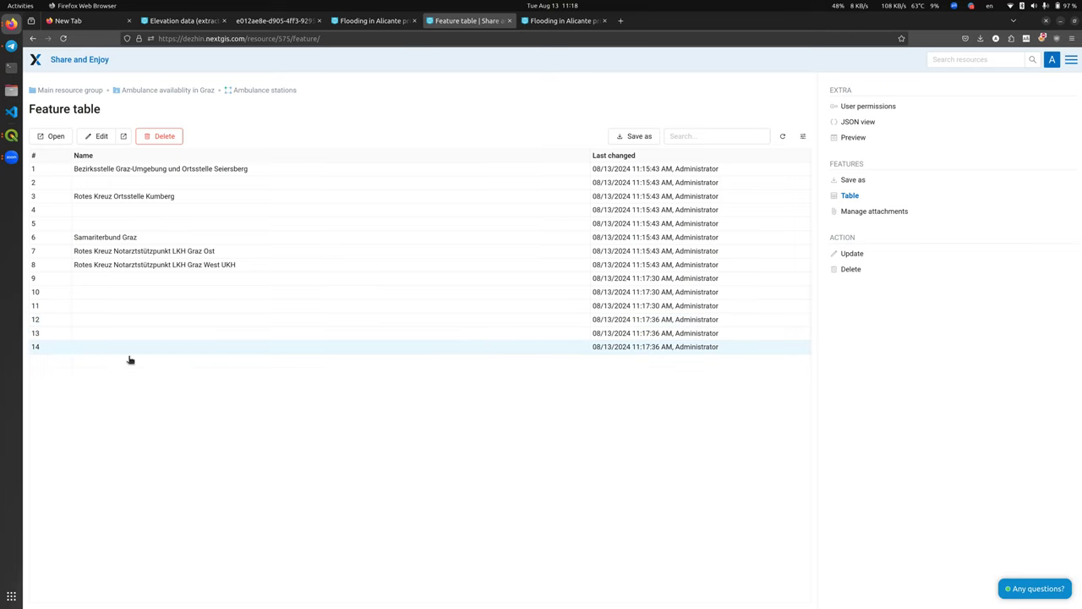
{"action": "left_click", "coordinate": [100, 137]}
{"action": "left_click", "coordinate": [434, 143]}
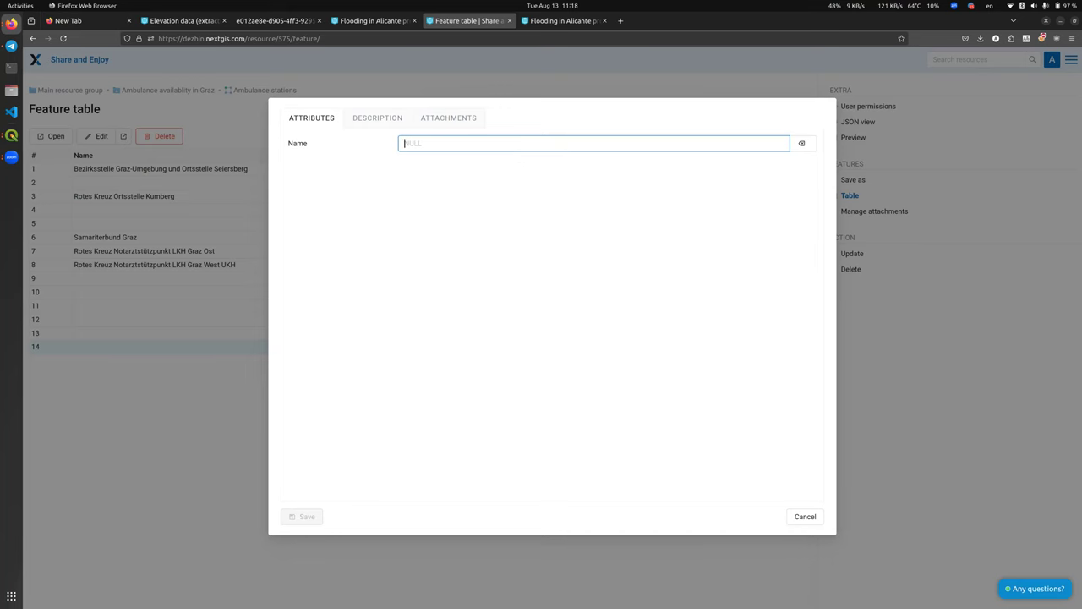
{"action": "type", "text": "123"}
{"action": "key", "text": "Return"}
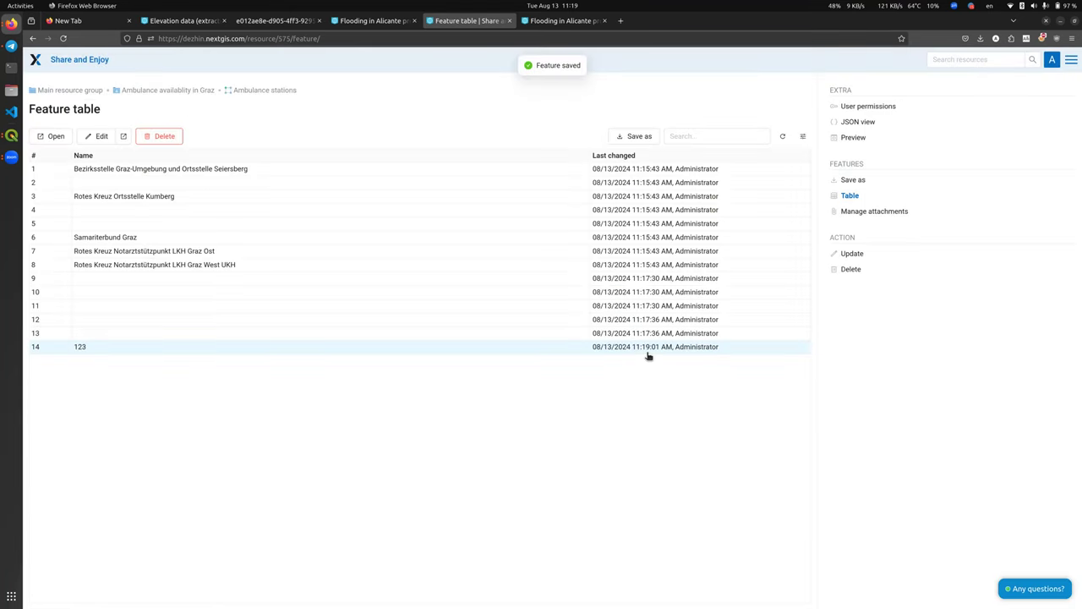
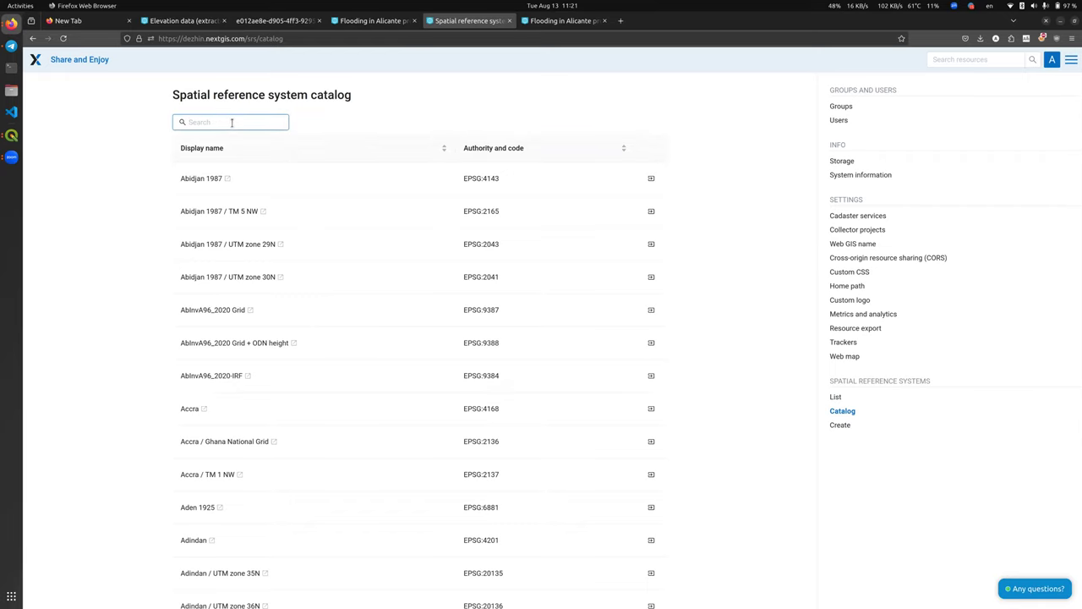
- Search the spatial reference system catalog for "UTM Zone 36"
{"action": "type", "text": "UT"}
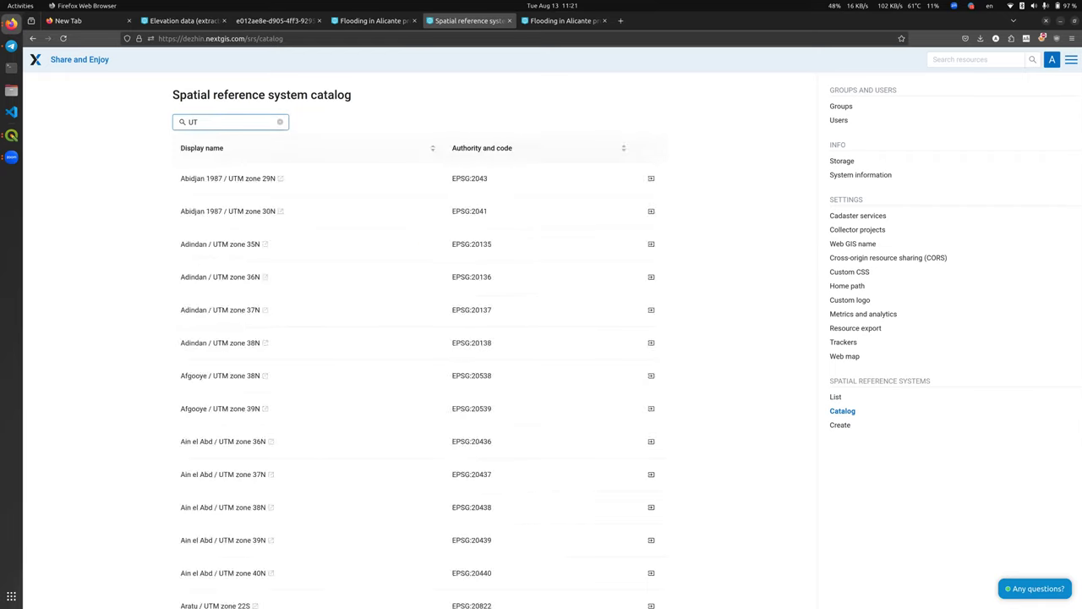
{"action": "type", "text": "M Zone36"}
{"action": "key", "text": "BackSpace"}
{"action": "key", "text": "BackSpace"}
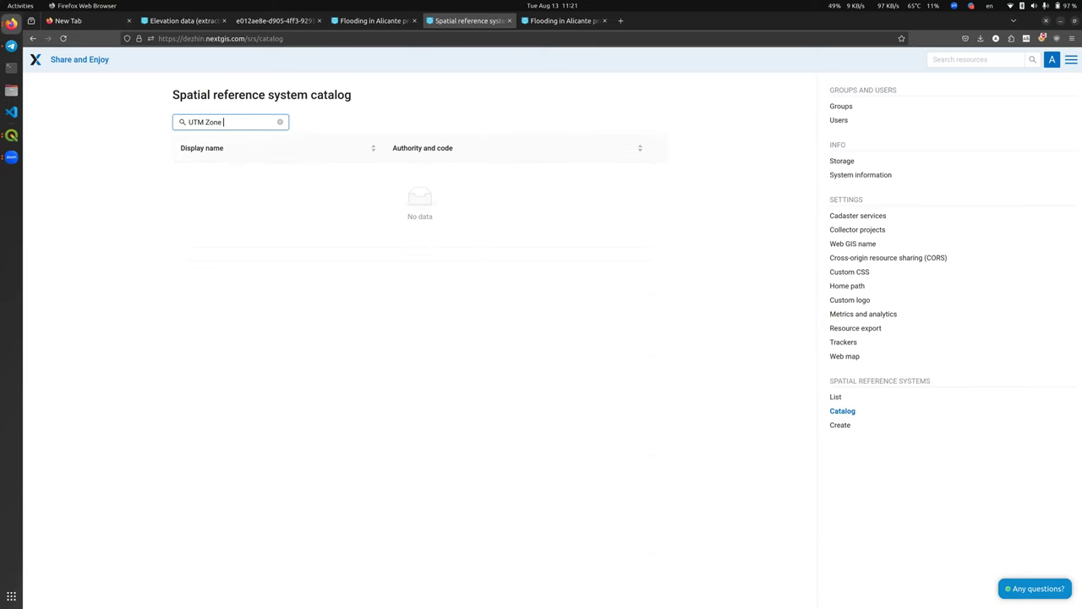
{"action": "type", "text": "36"}
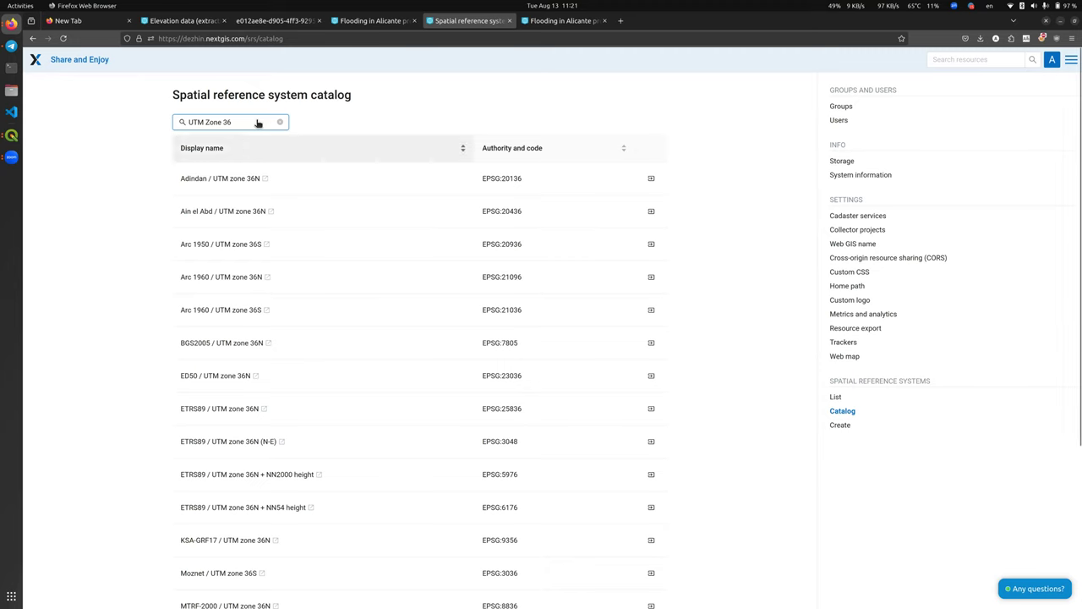
- Try to import the WGS 84 / UTM zone 36N reference system (EPSG:32636) from the catalog
{"action": "scroll", "coordinate": [278, 268], "scroll_direction": "down", "scroll_amount": 5}
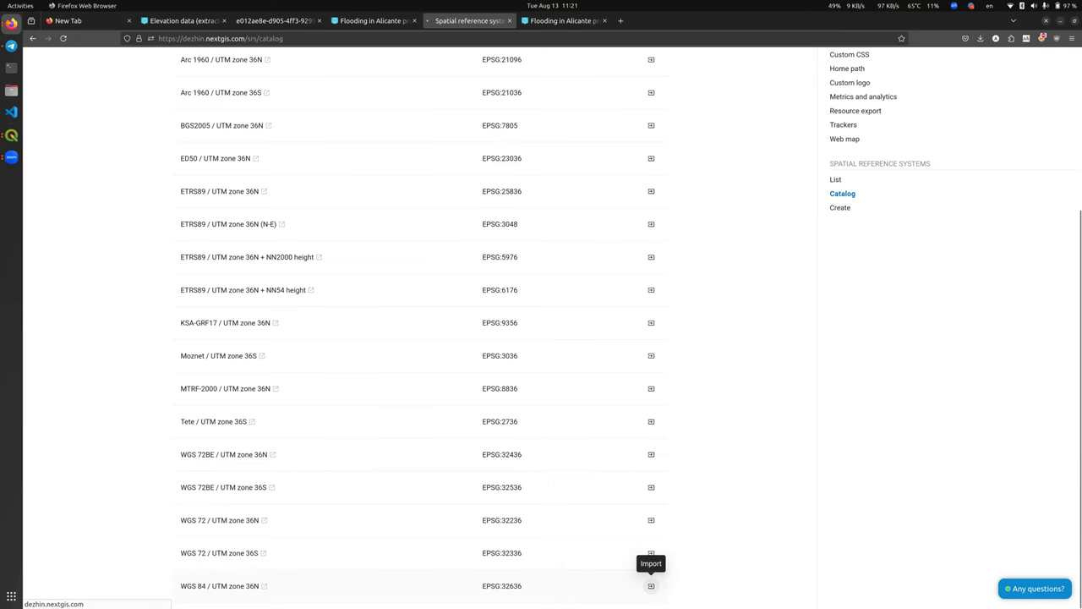
{"action": "left_click", "coordinate": [651, 585]}
{"action": "left_click", "coordinate": [191, 240]}
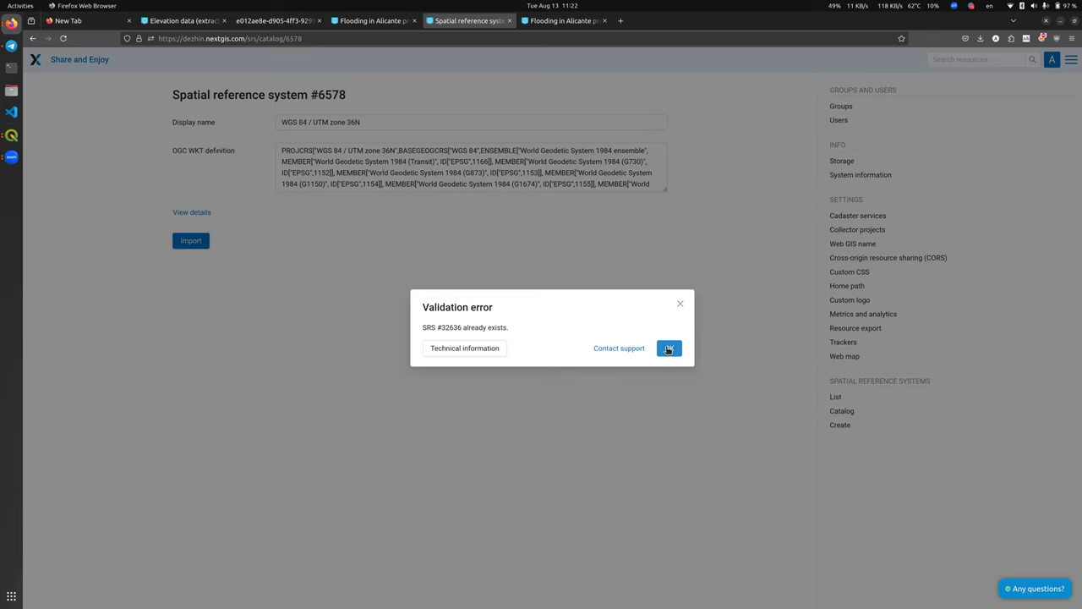
{"action": "left_click", "coordinate": [668, 349]}
- Return to the spatial reference system catalog and search it for "38"
{"action": "left_click", "coordinate": [33, 38]}
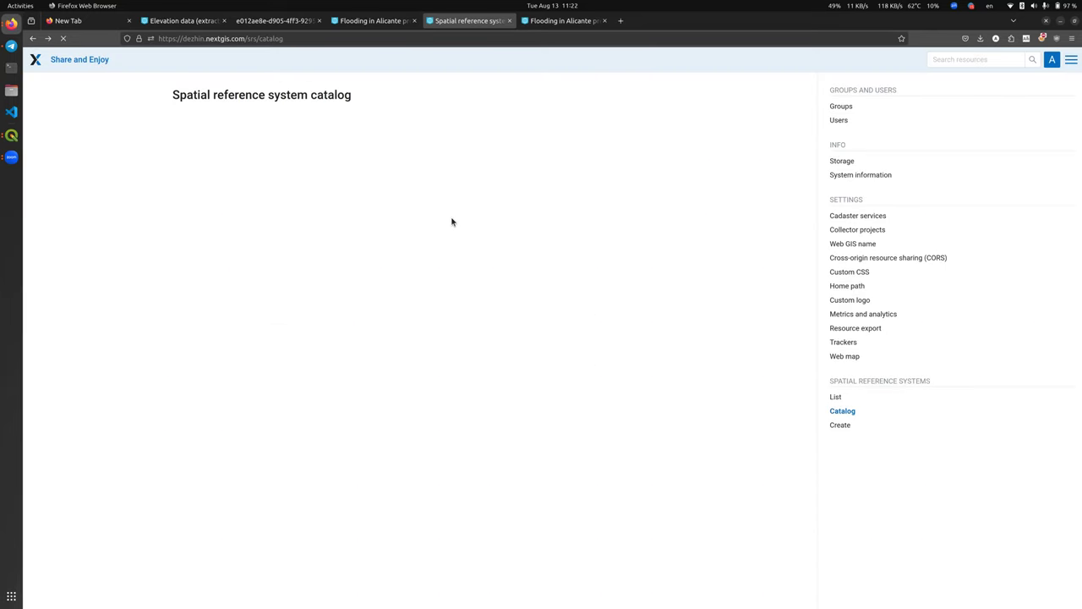
{"action": "left_click", "coordinate": [238, 123]}
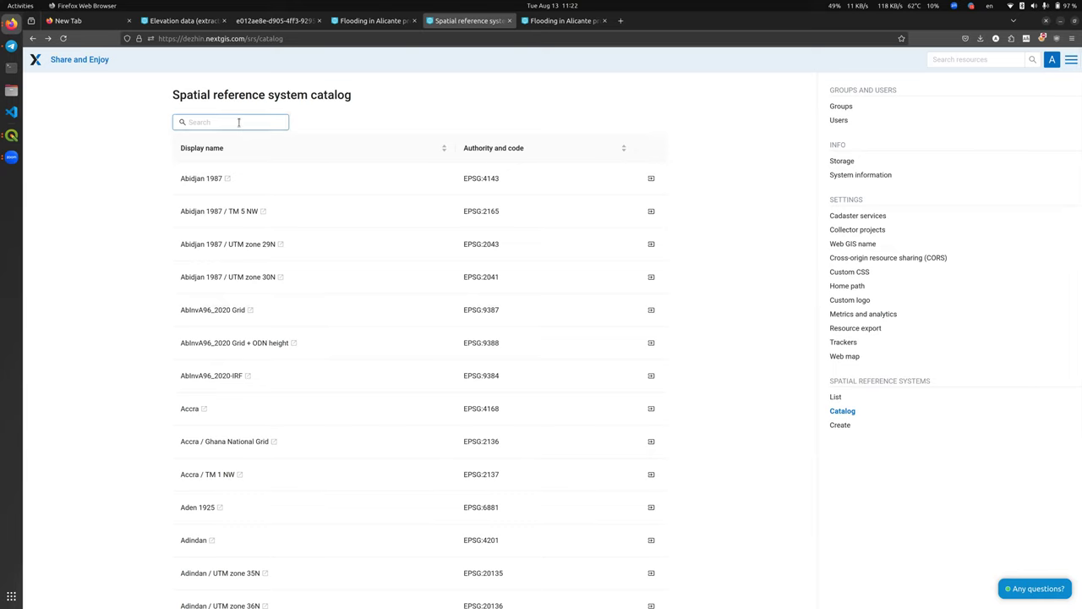
{"action": "type", "text": "38"}
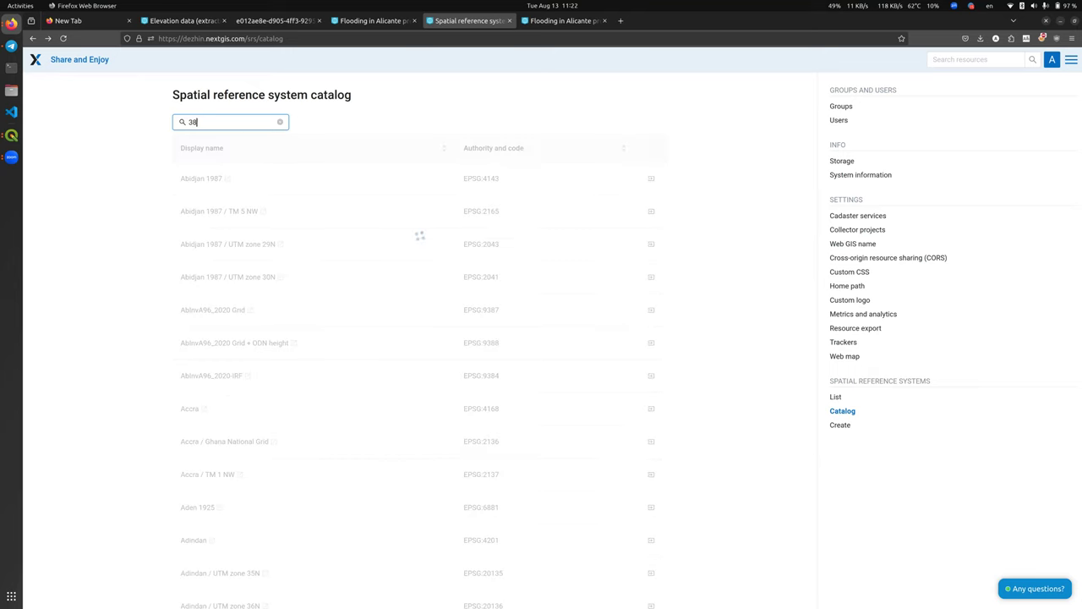
- Search the catalog for "37N" and import the WGS 84 / UTM zone 37N reference system (EPSG:32637)
{"action": "key", "text": "BackSpace"}
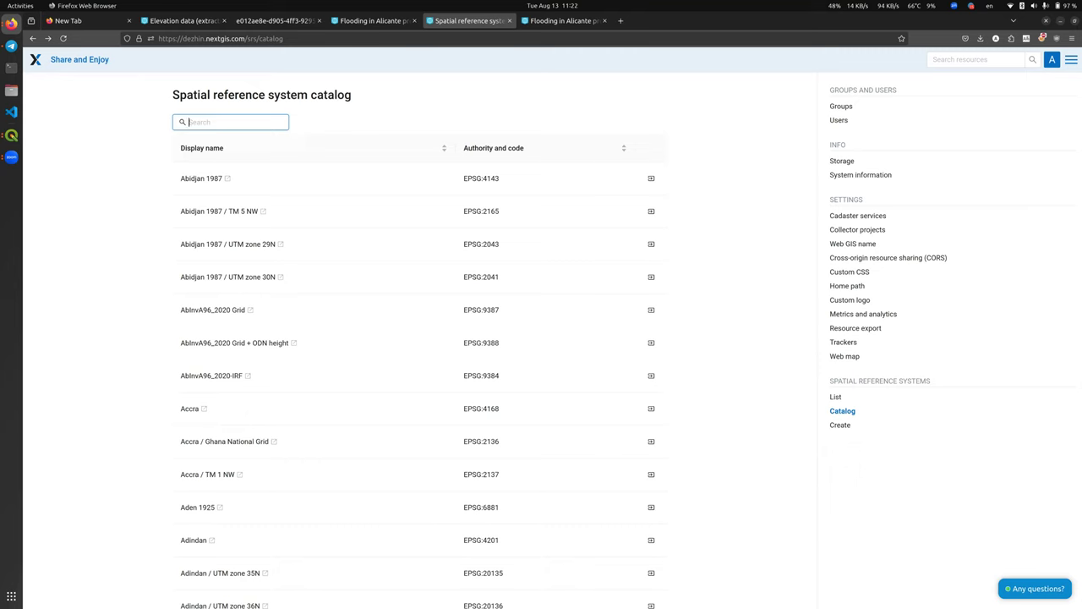
{"action": "type", "text": "37N"}
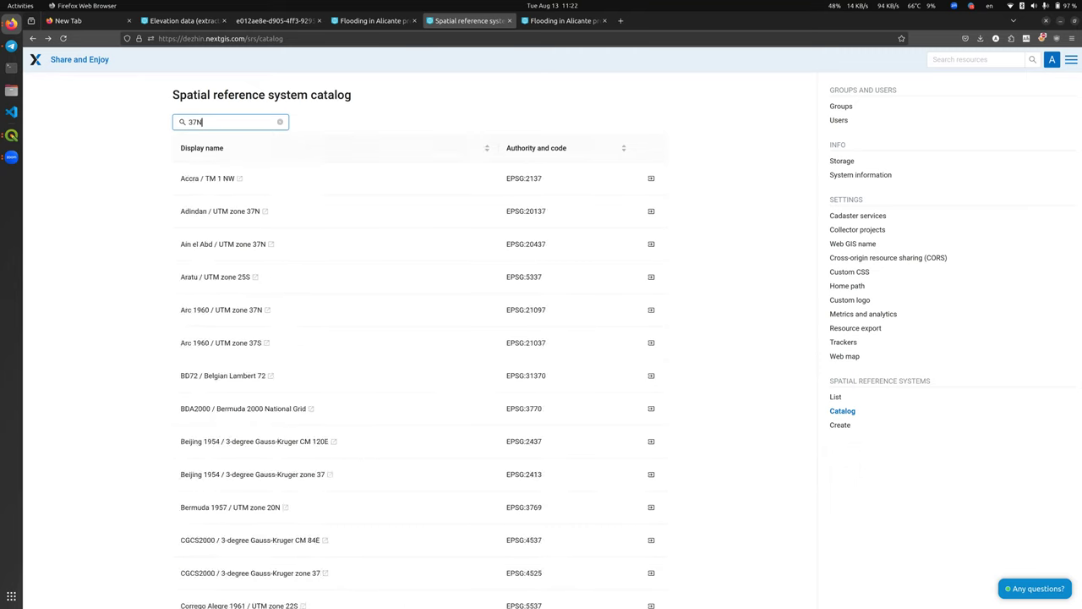
{"action": "scroll", "coordinate": [300, 389], "scroll_direction": "down", "scroll_amount": 2}
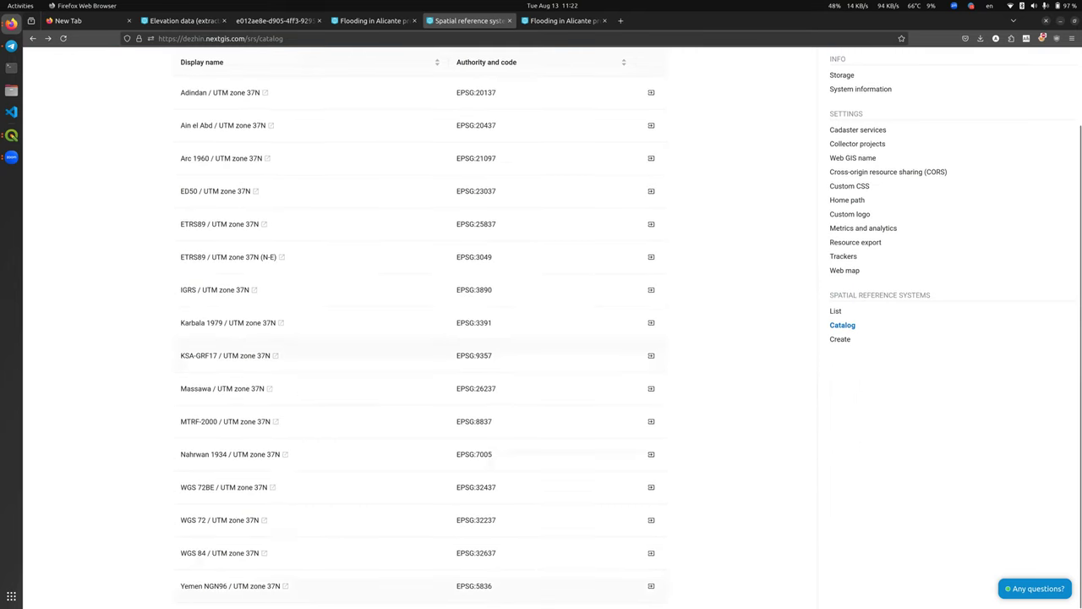
{"action": "left_click", "coordinate": [651, 553]}
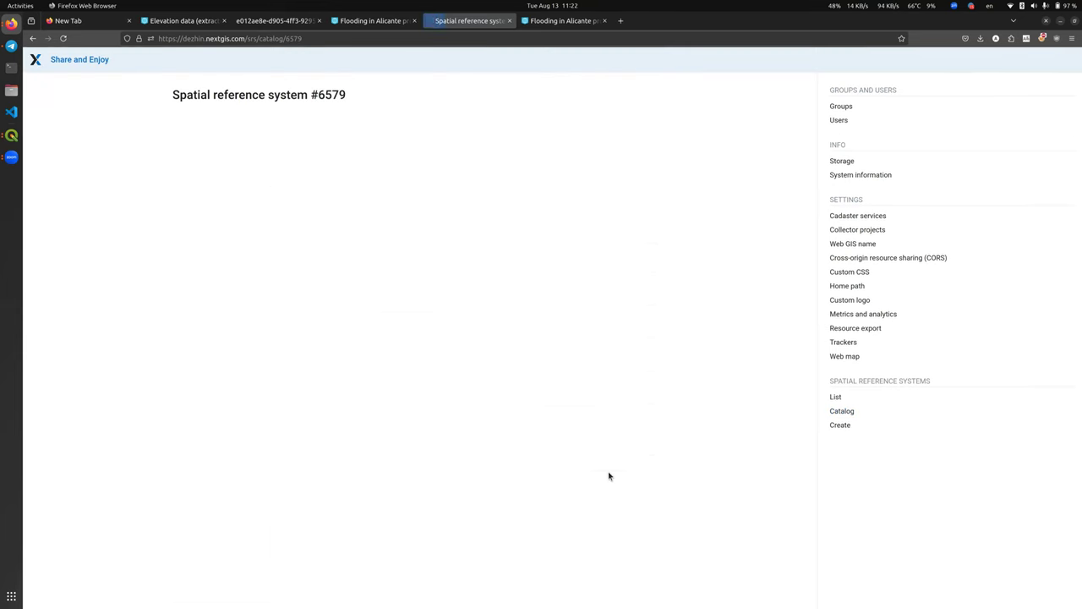
{"action": "left_click", "coordinate": [191, 241]}
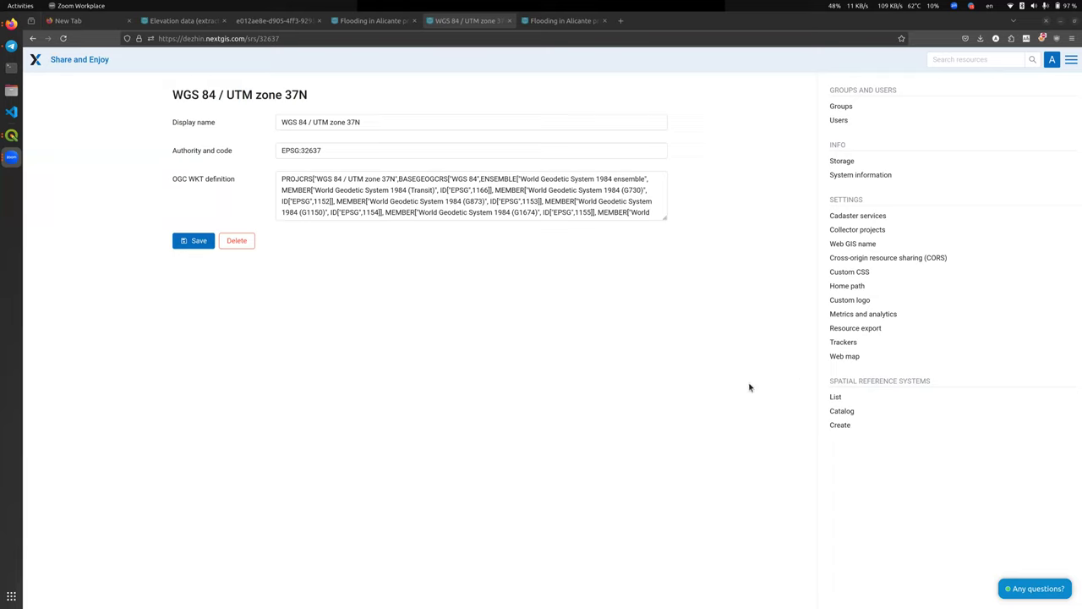
- Check the list of spatial reference systems and open the WGS 84 / UTM zone 37N entry
{"action": "left_click", "coordinate": [837, 396]}
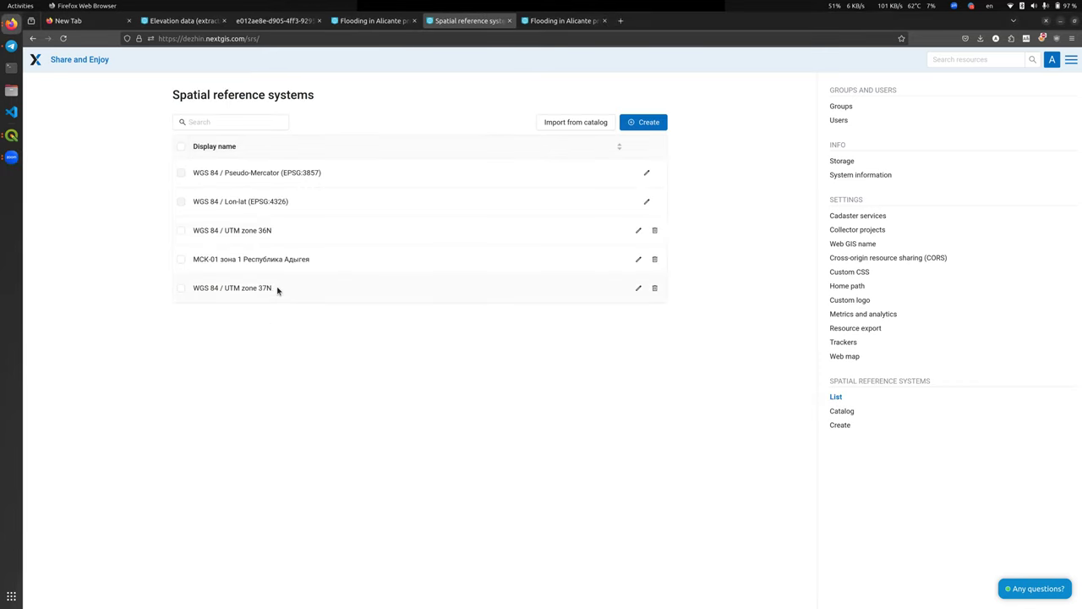
{"action": "mouse_move", "coordinate": [293, 20]}
{"action": "left_click", "coordinate": [638, 288]}
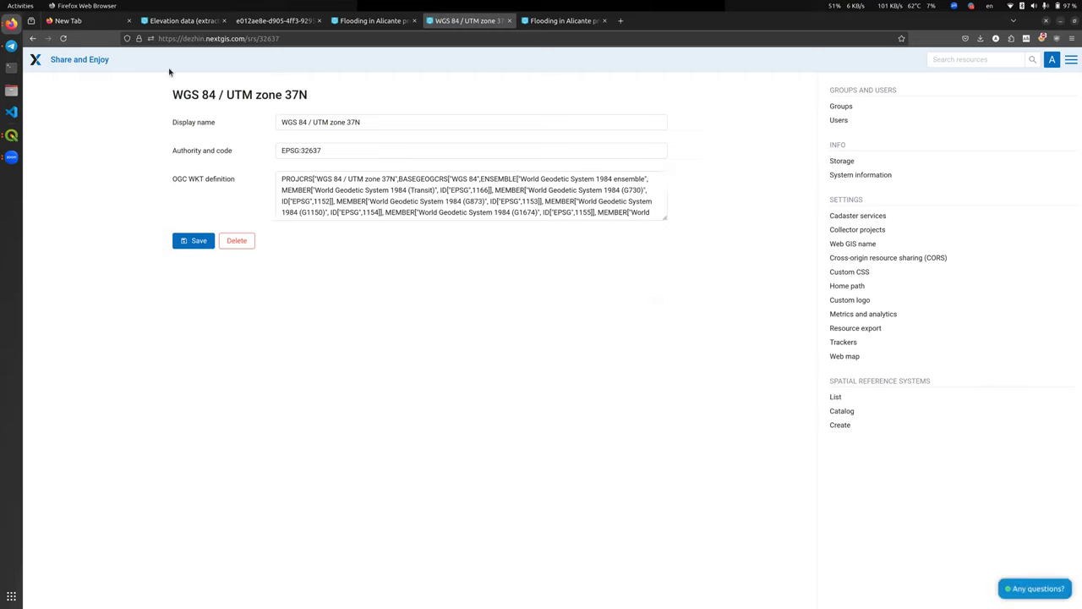
- Find EPSG code 3395 in the spatial reference system catalog and import WGS 84 / World Mercator
{"action": "left_click", "coordinate": [35, 61]}
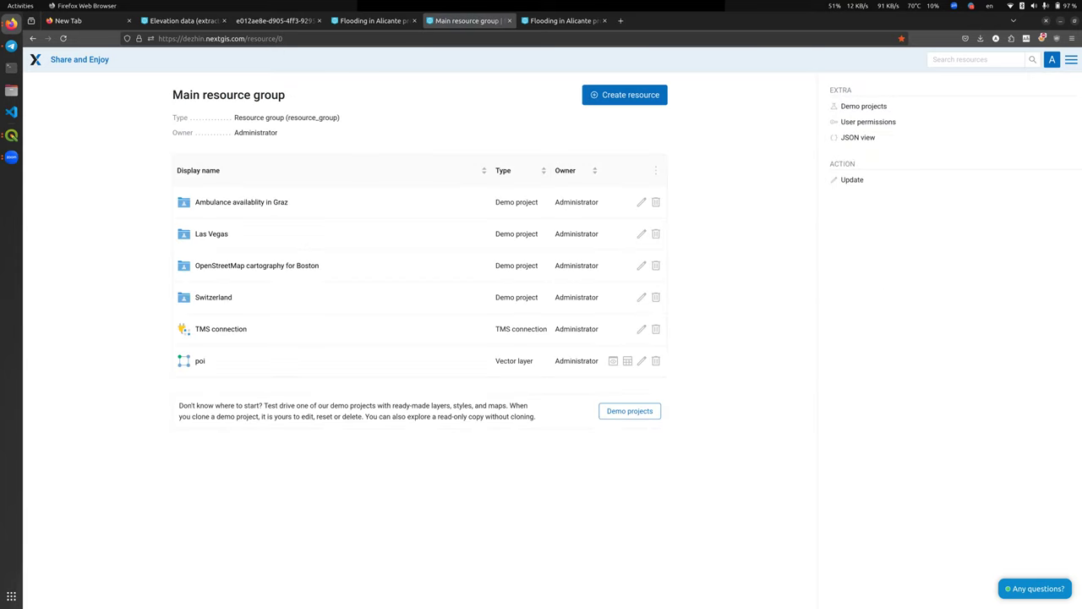
{"action": "left_click", "coordinate": [1071, 59]}
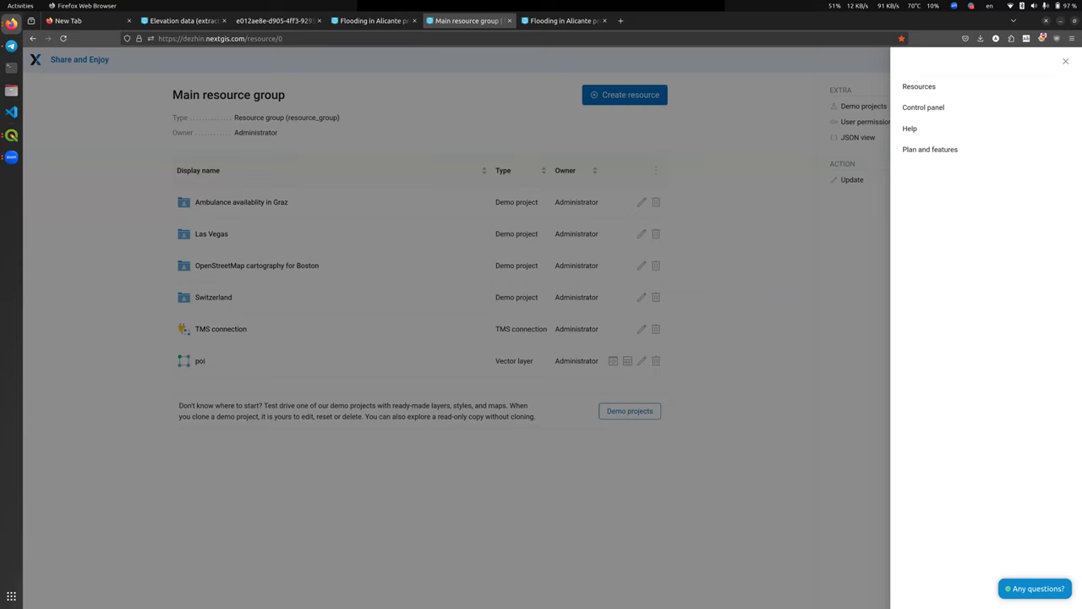
{"action": "left_click", "coordinate": [923, 107]}
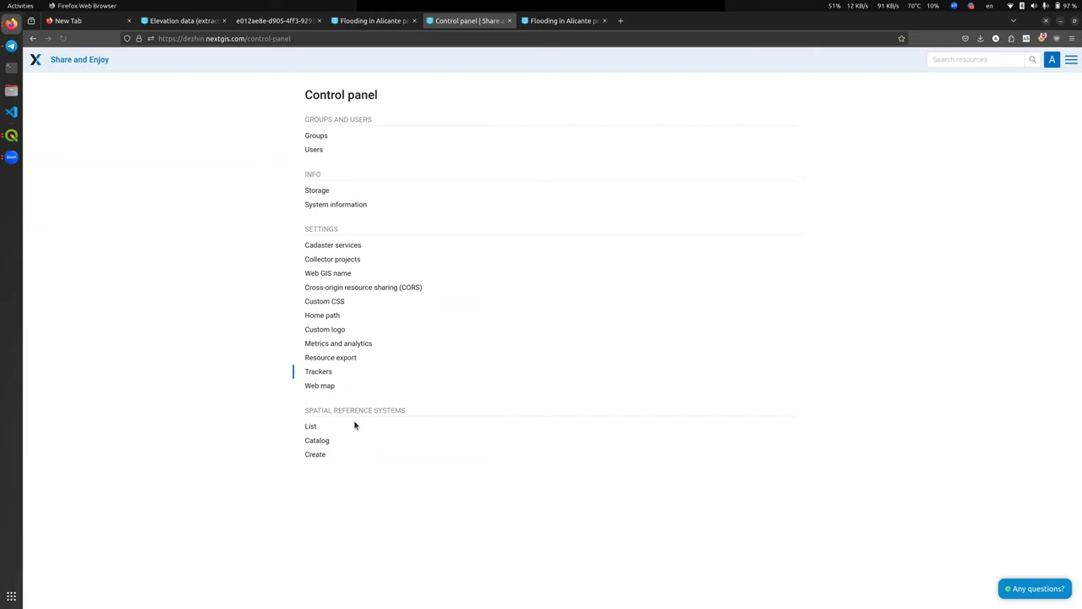
{"action": "left_click", "coordinate": [315, 442]}
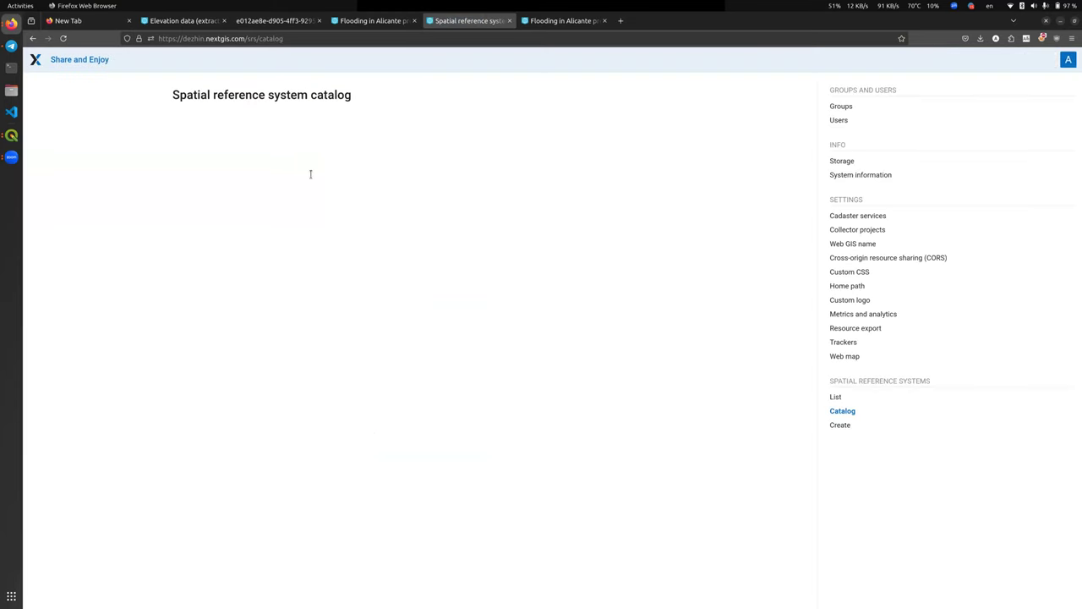
{"action": "type", "text": "3395"}
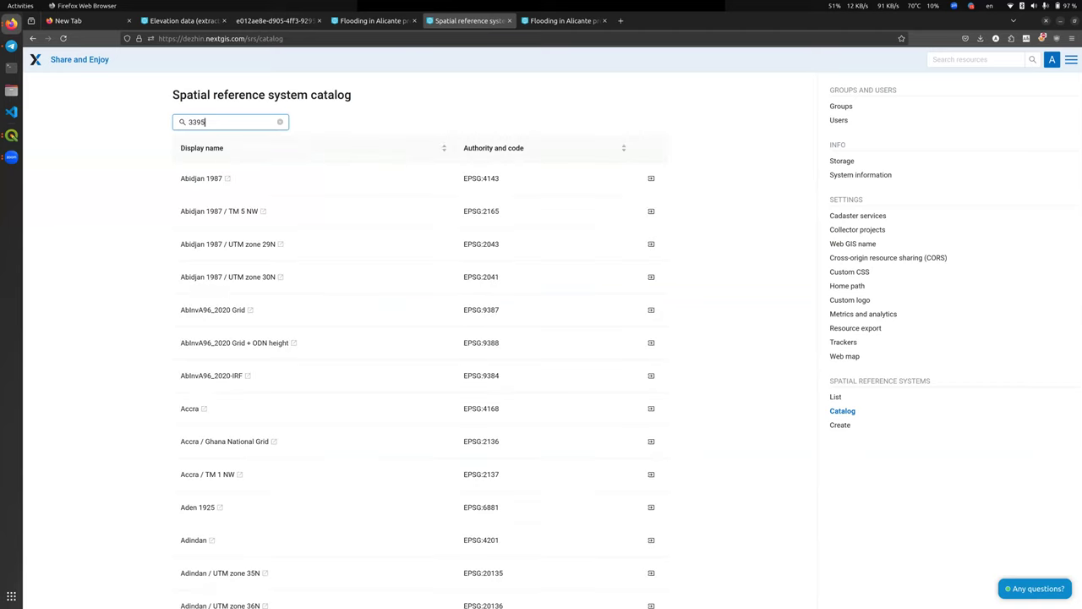
{"action": "left_click", "coordinate": [650, 180]}
{"action": "left_click", "coordinate": [215, 244]}
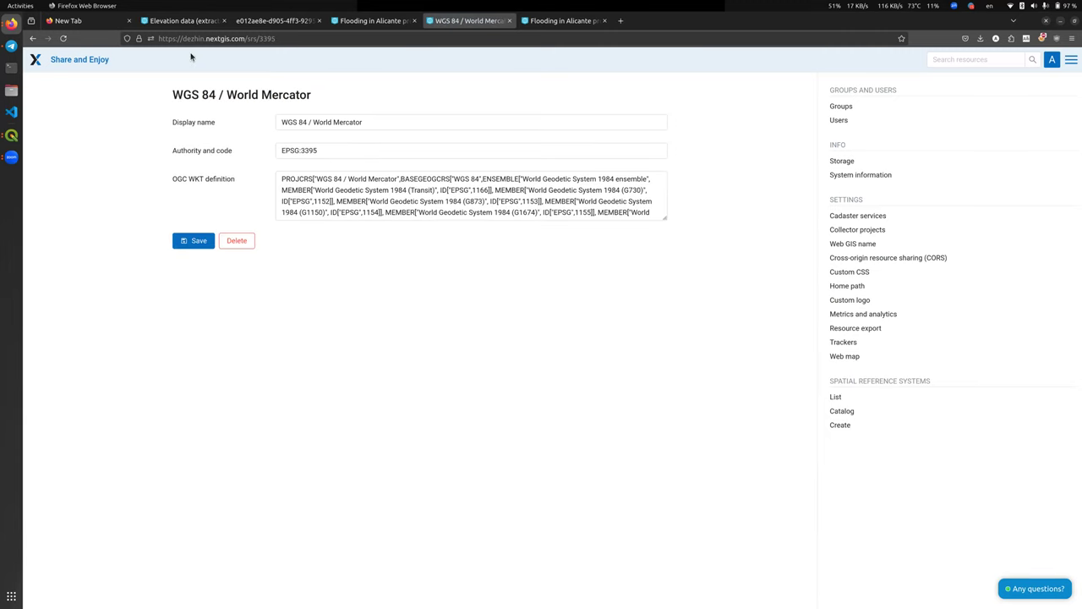
- Set the measurement SRS of the "Ambulance availablity in Graz" web map to WGS 84 / World Mercator and save it
{"action": "left_click", "coordinate": [34, 62]}
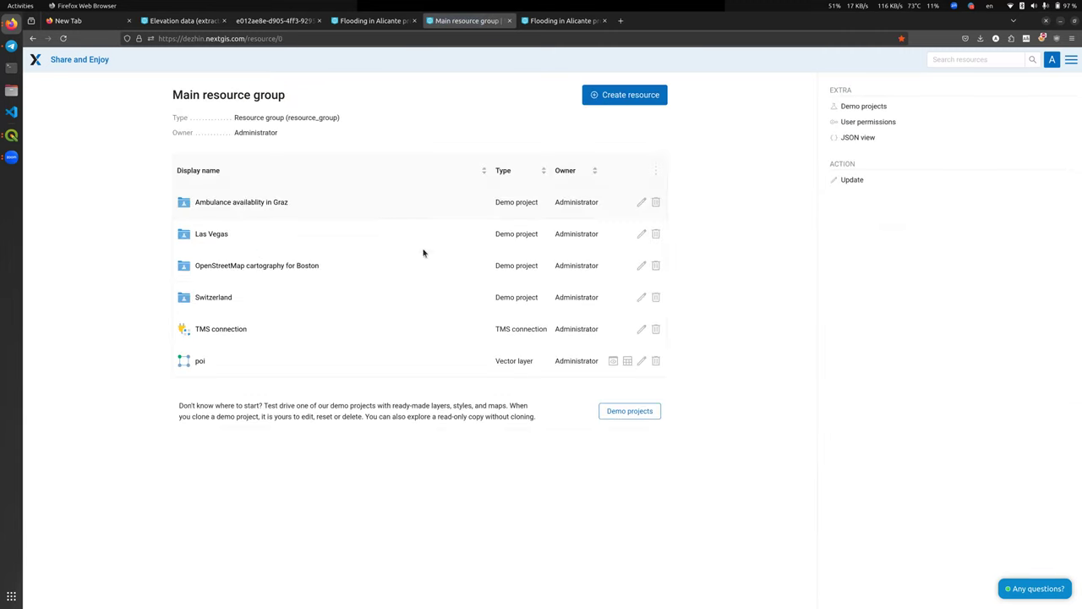
{"action": "left_click", "coordinate": [265, 203]}
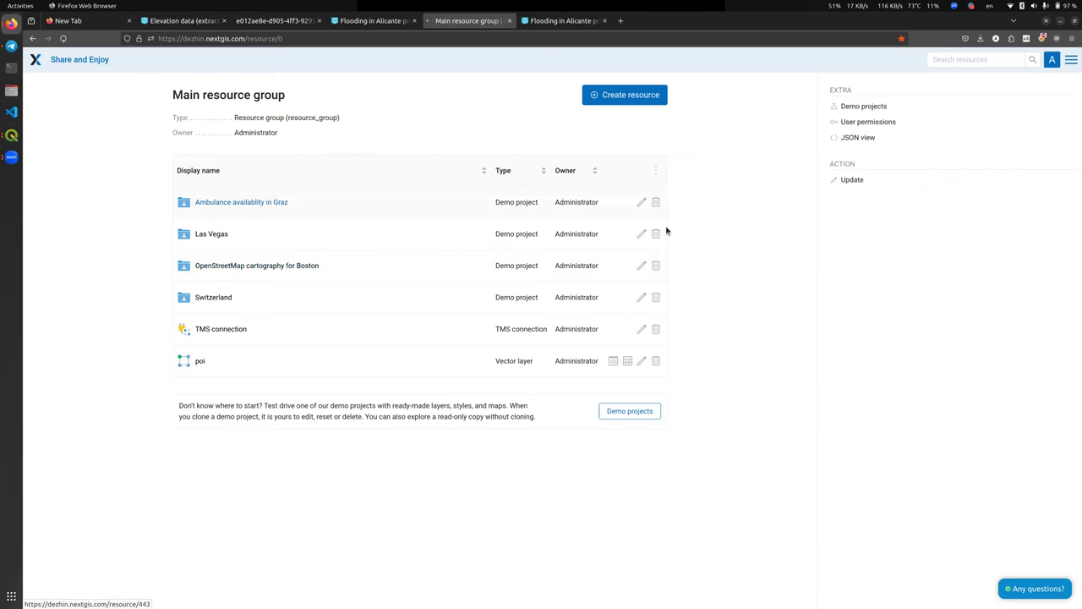
{"action": "left_click", "coordinate": [640, 218]}
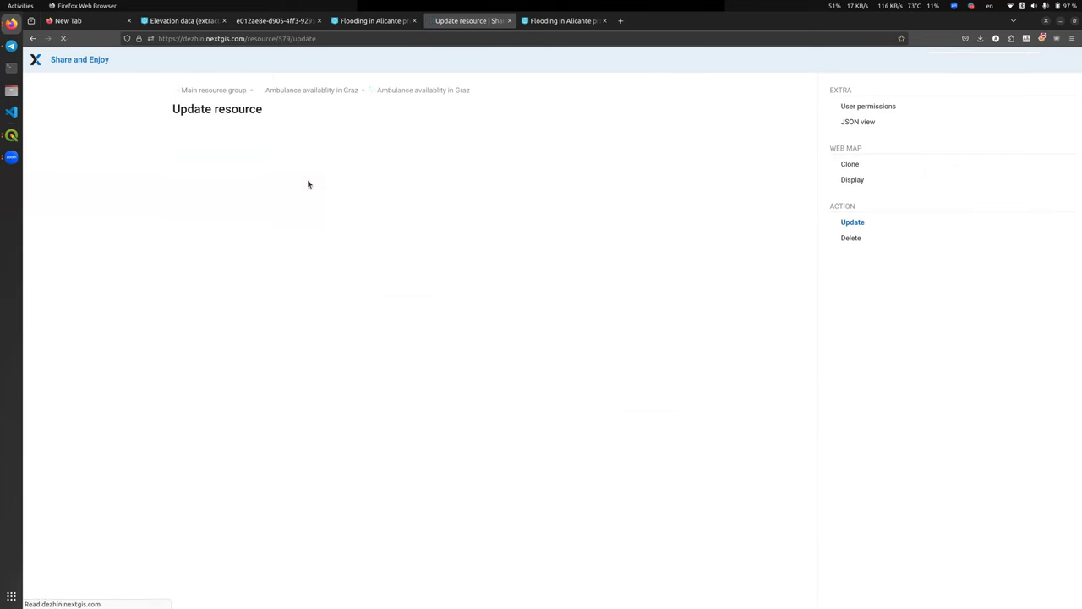
{"action": "left_click", "coordinate": [338, 141]}
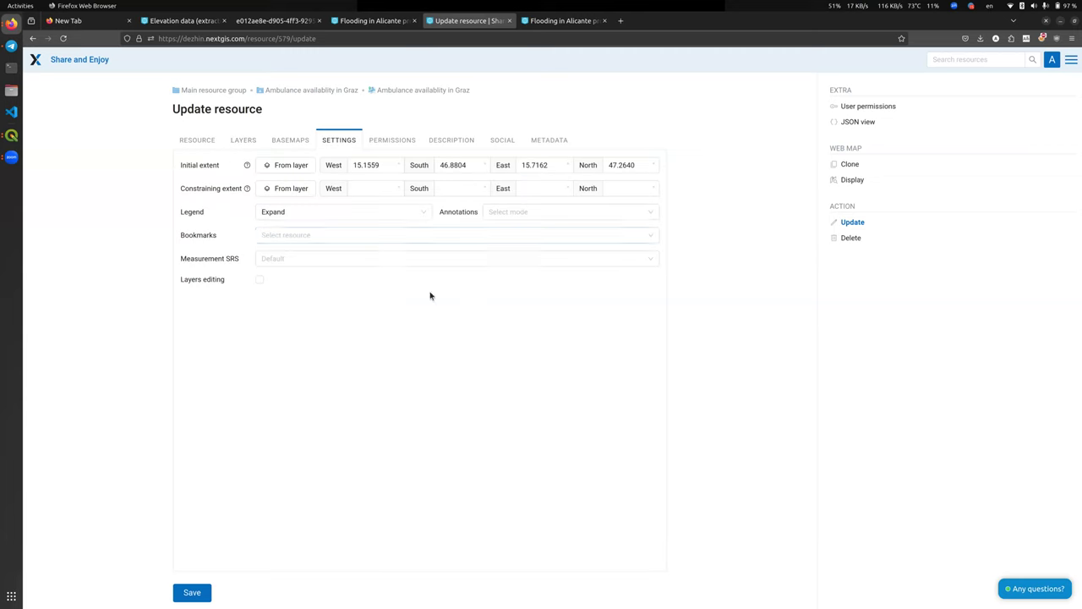
{"action": "left_click", "coordinate": [352, 260]}
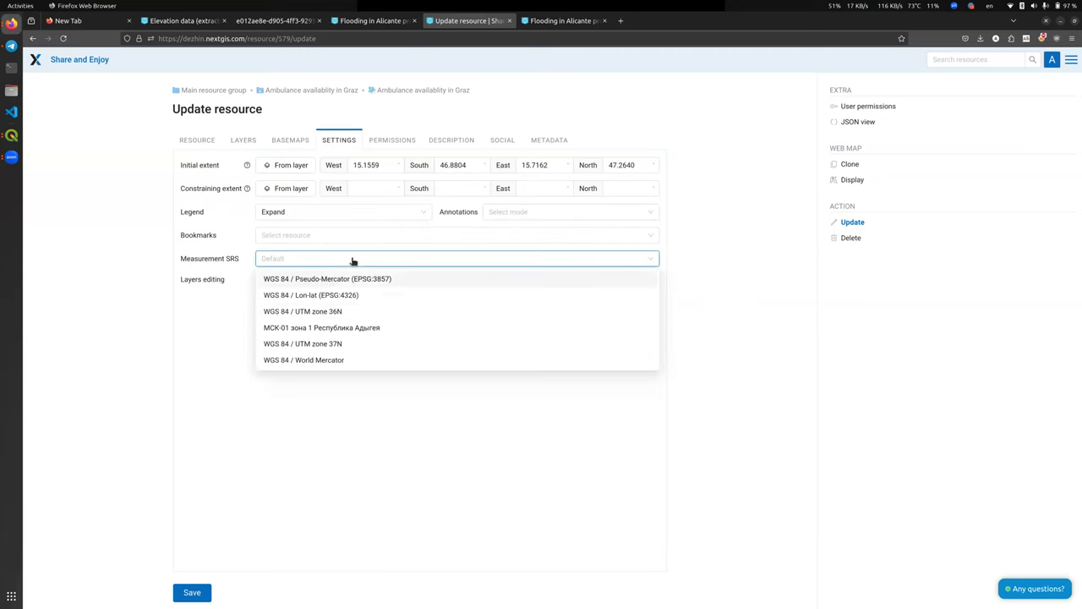
{"action": "left_click", "coordinate": [355, 364]}
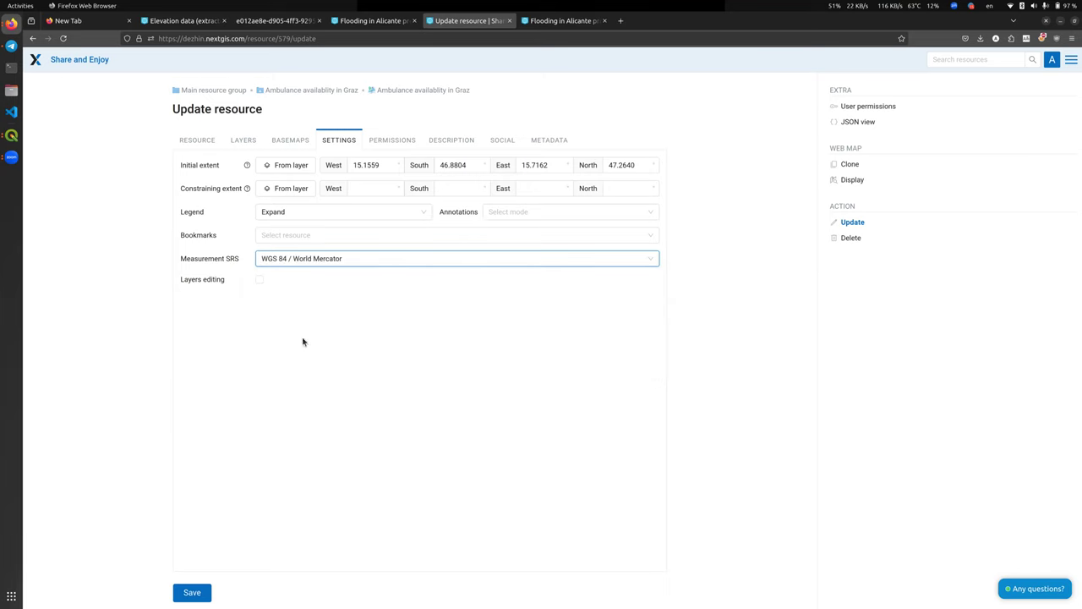
{"action": "left_click", "coordinate": [191, 592]}
- Display the Graz web map, identify a point on it and list its coordinates in the available reference systems
{"action": "left_click", "coordinate": [848, 179]}
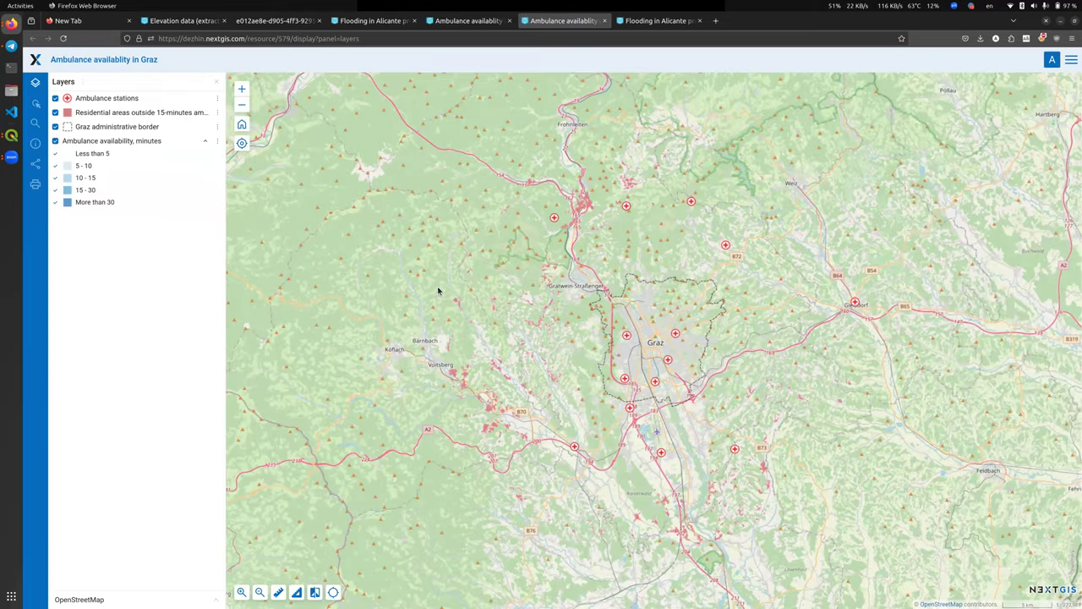
{"action": "left_click", "coordinate": [406, 285]}
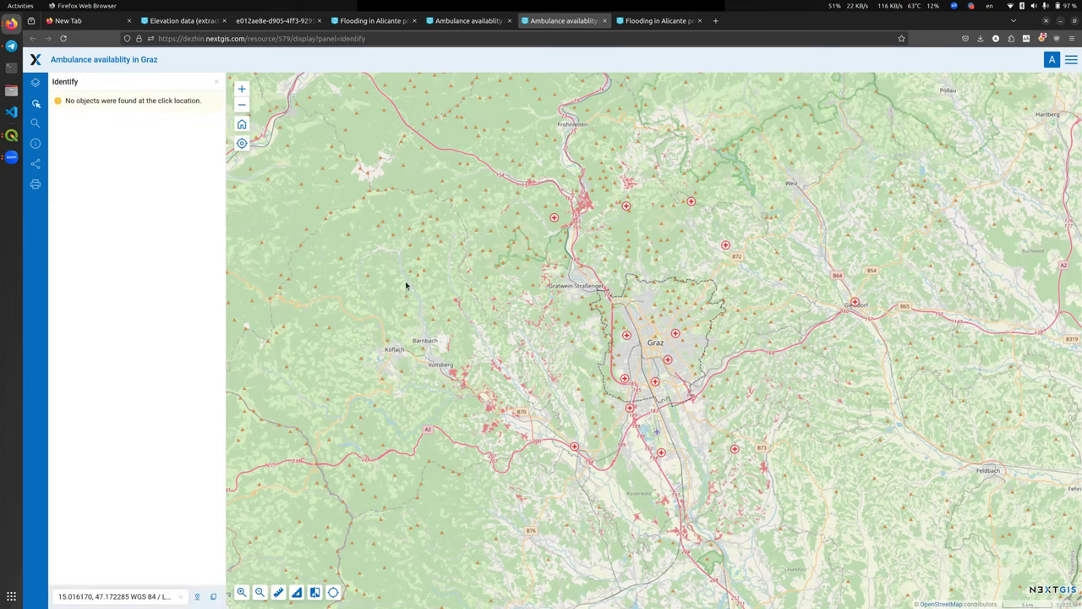
{"action": "left_click", "coordinate": [36, 144]}
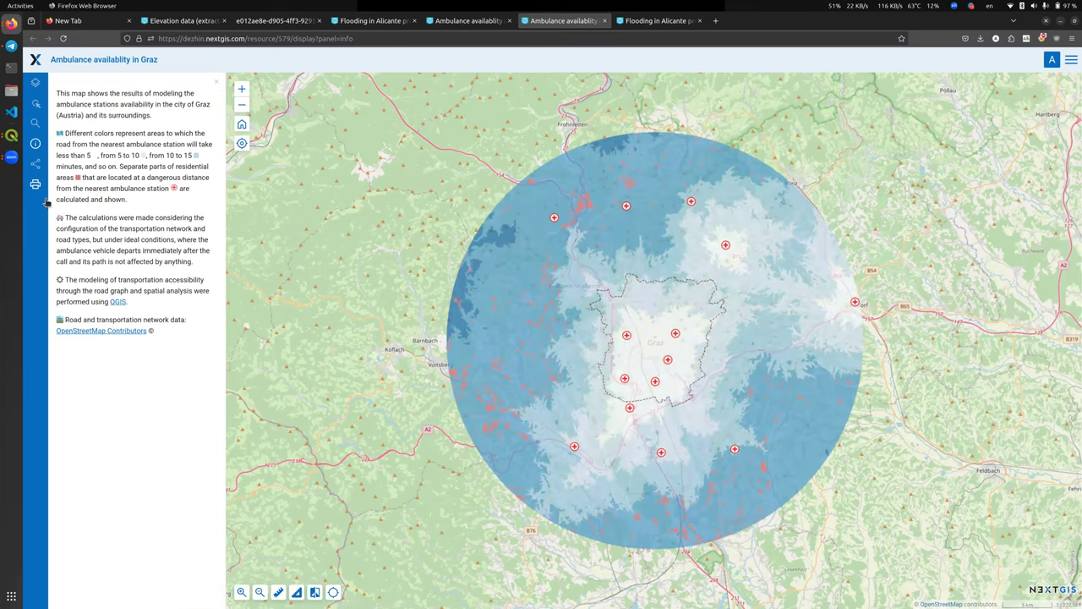
{"action": "left_click", "coordinate": [35, 83]}
{"action": "left_click", "coordinate": [44, 137]}
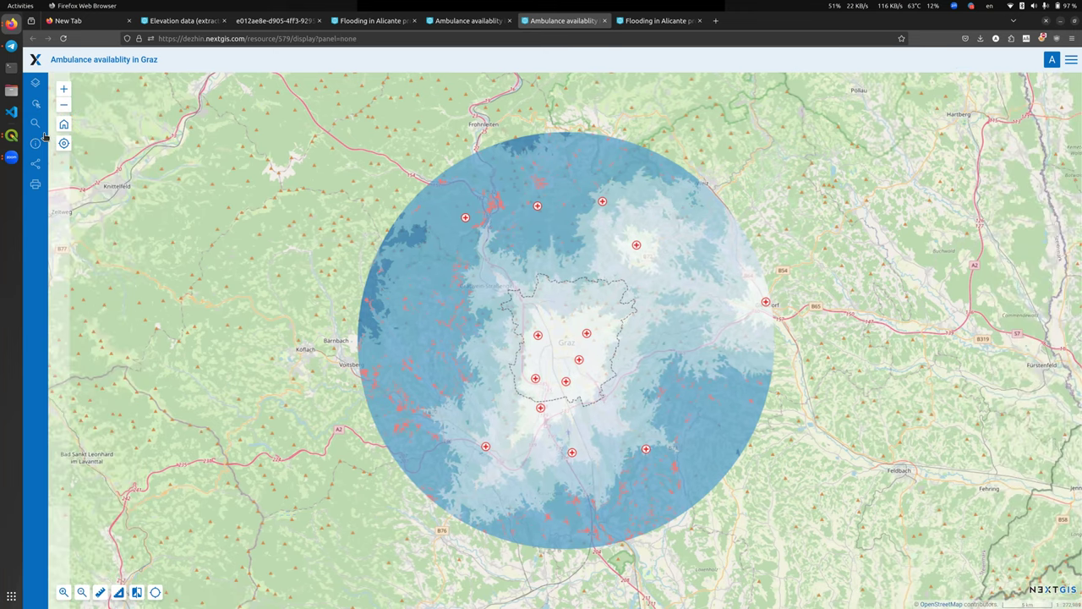
{"action": "left_click", "coordinate": [250, 229]}
{"action": "left_click", "coordinate": [118, 596]}
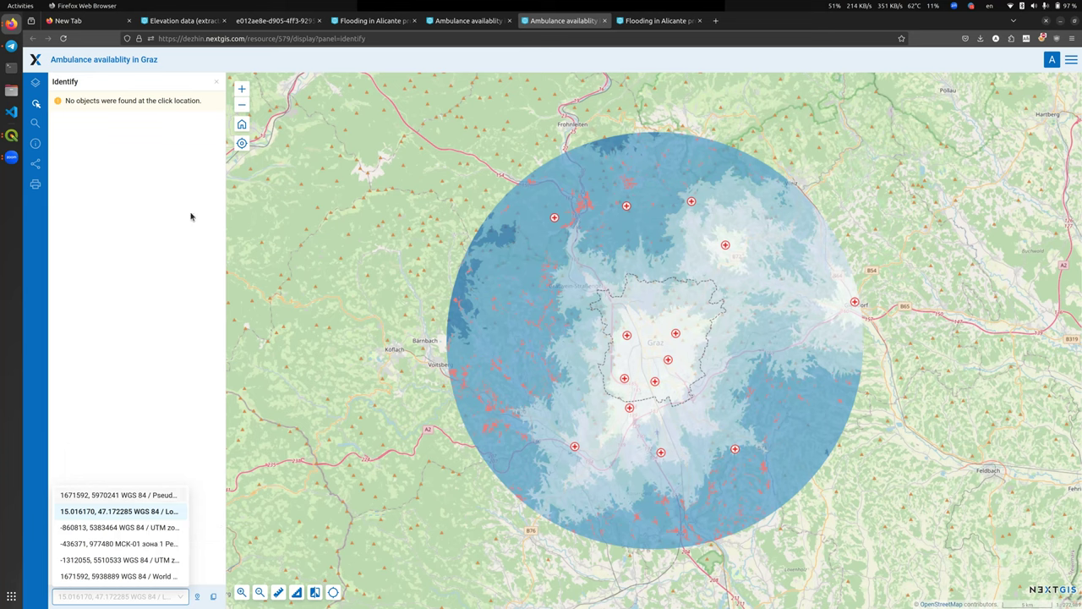
- Switch to the Sandbox Web GIS and view its list of spatial reference systems
{"action": "left_click", "coordinate": [341, 23]}
{"action": "mouse_move", "coordinate": [186, 24]}
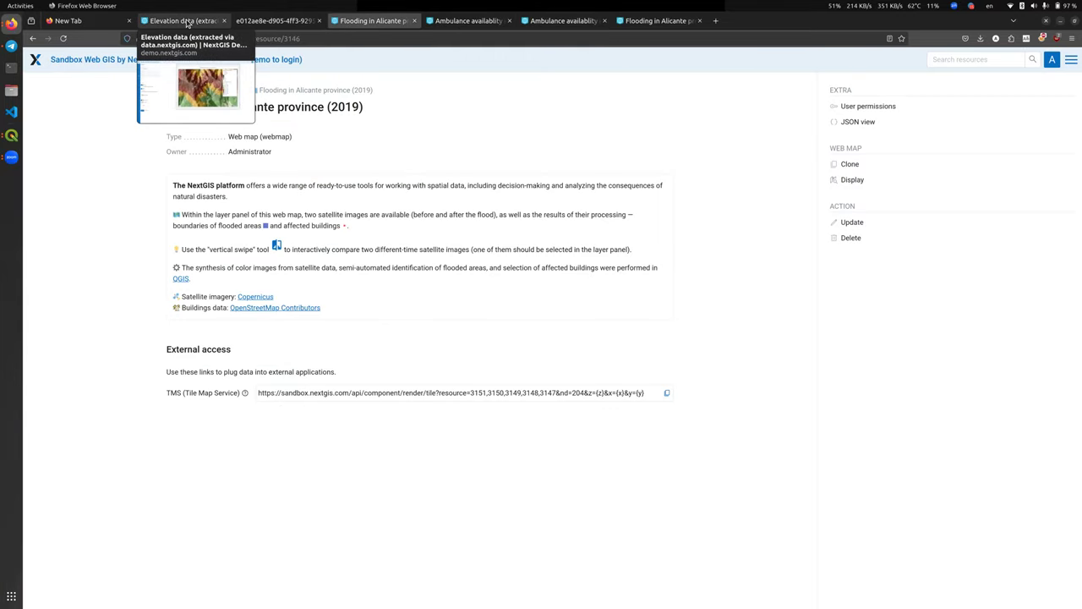
{"action": "left_click", "coordinate": [183, 23]}
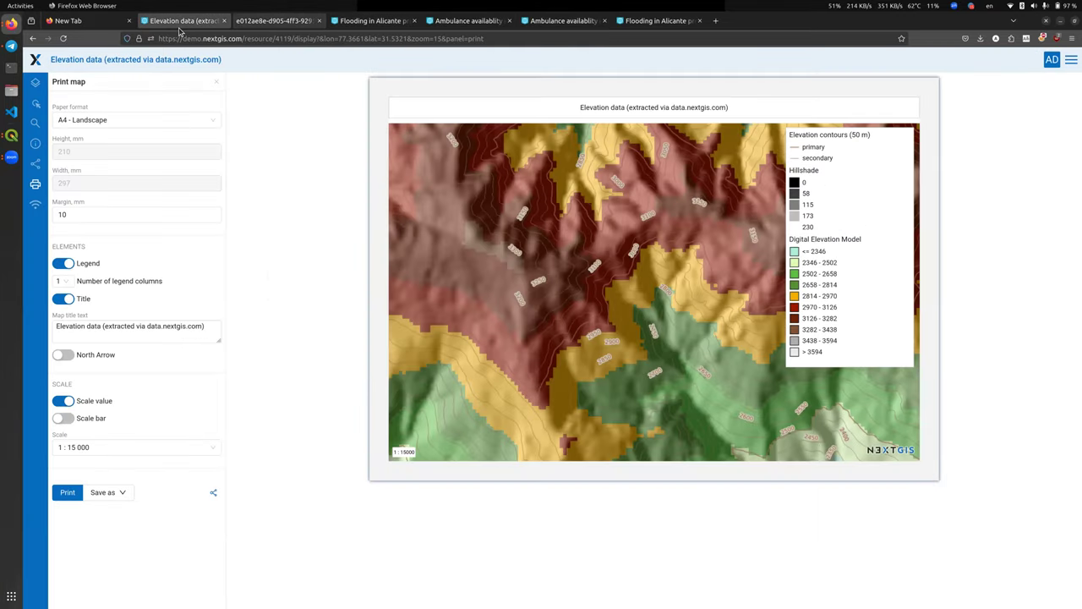
{"action": "left_click", "coordinate": [254, 22]}
{"action": "left_click", "coordinate": [353, 23]}
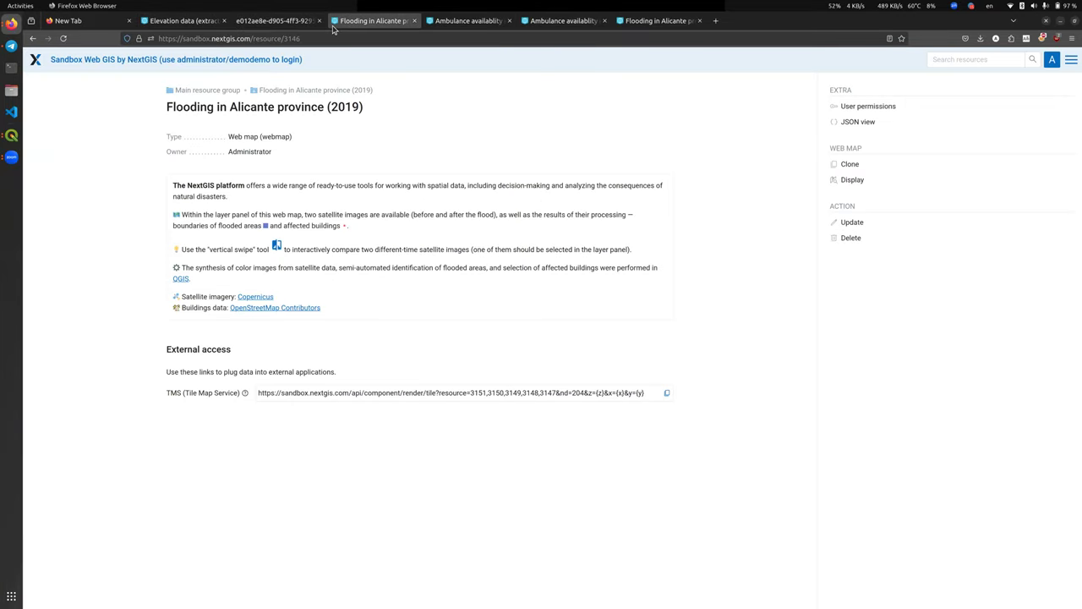
{"action": "left_click", "coordinate": [1071, 59]}
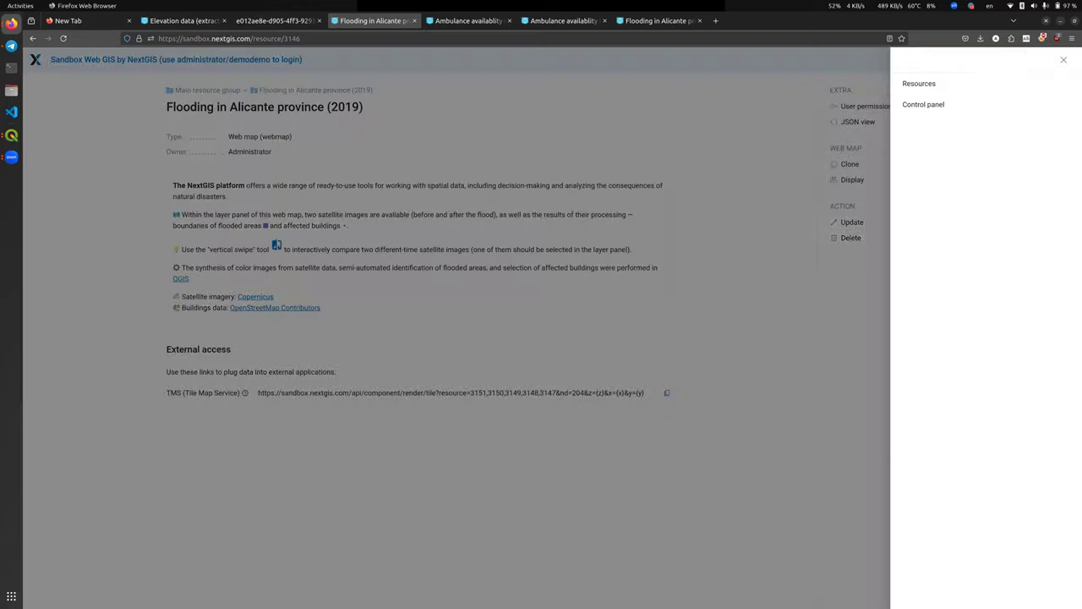
{"action": "left_click", "coordinate": [923, 104]}
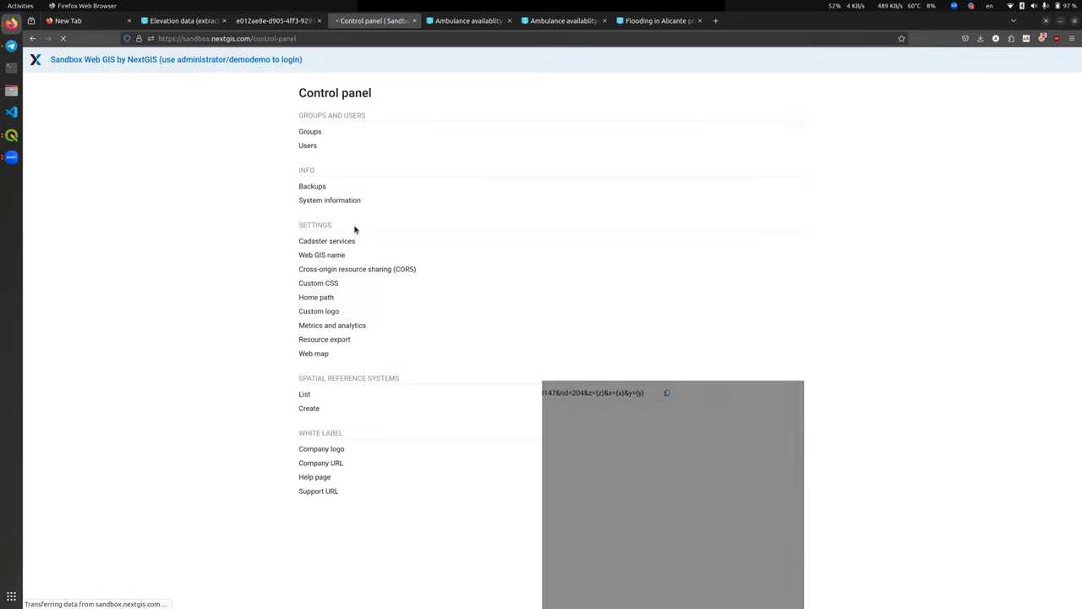
{"action": "left_click", "coordinate": [306, 394]}
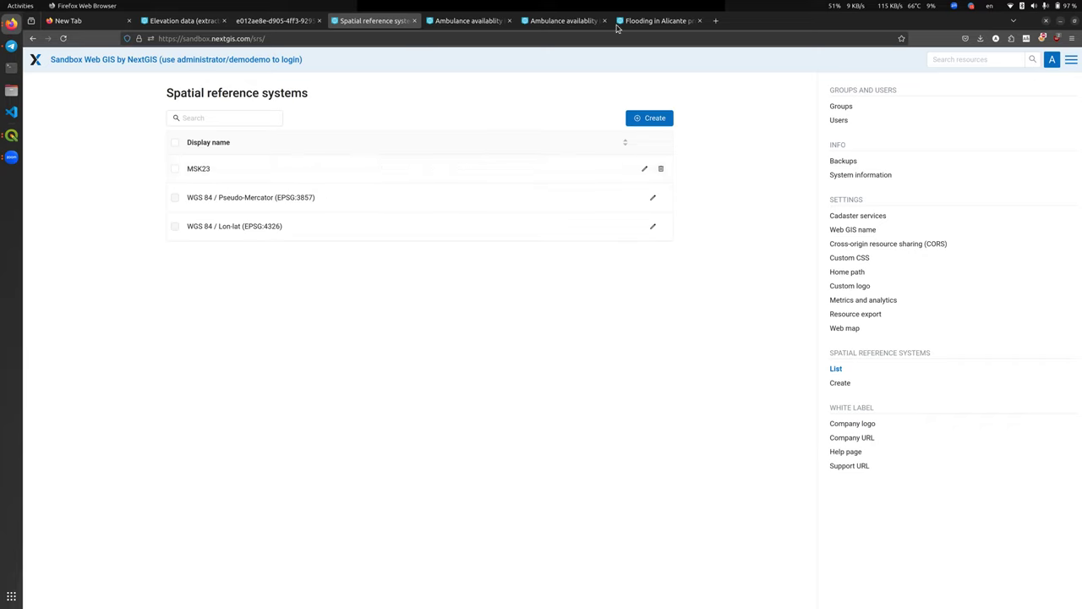
- Close the Flooding in Alicante web map and open the spatial reference system list of the Share and Enjoy Web GIS
{"action": "mouse_move", "coordinate": [660, 24]}
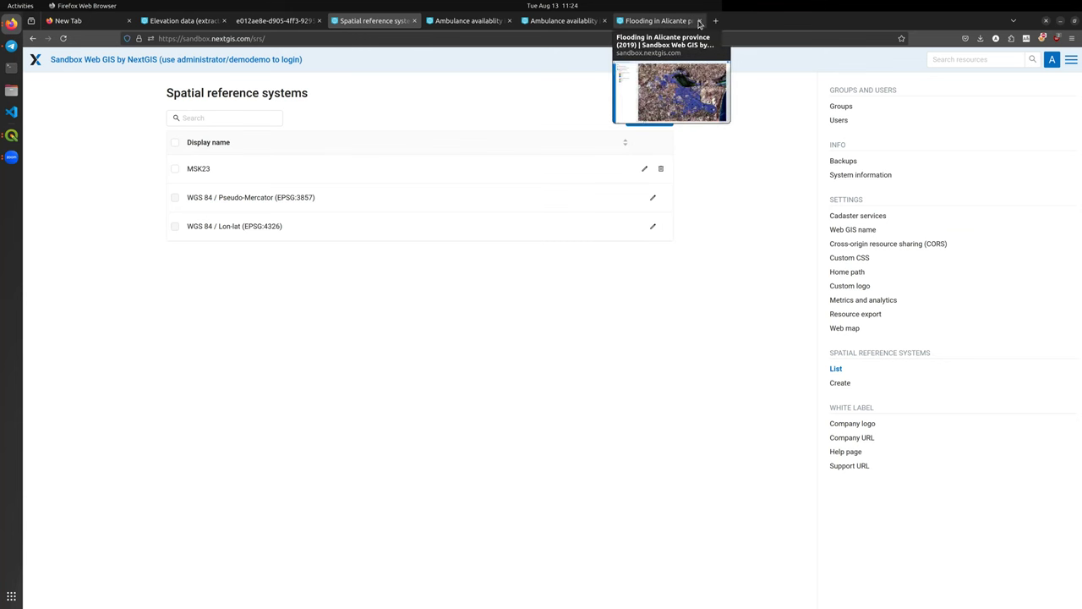
{"action": "key", "text": "alt+9"}
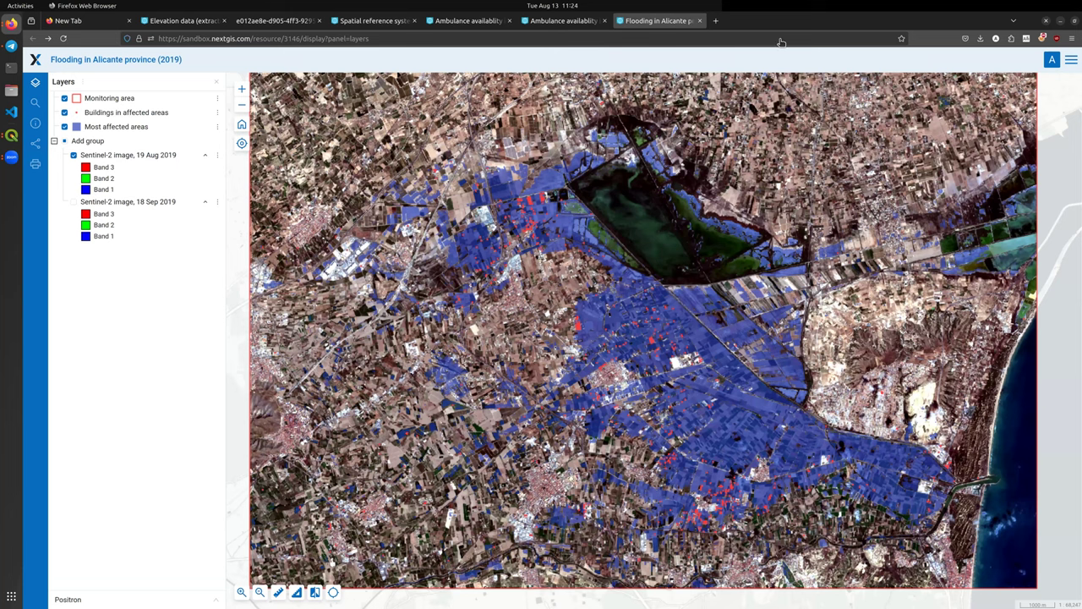
{"action": "key", "text": "ctrl+w"}
{"action": "left_click", "coordinate": [1071, 59]}
{"action": "left_click", "coordinate": [921, 106]}
{"action": "left_click", "coordinate": [310, 427]}
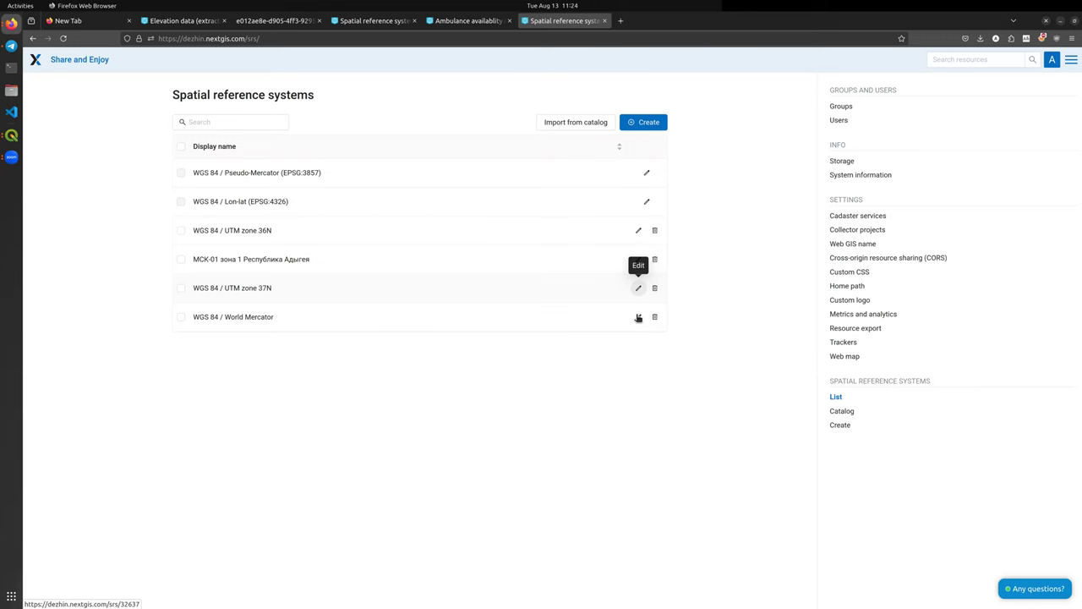
- Select the entire OGC WKT definition of WGS 84 / World Mercator and return to the Sandbox Web GIS reference system list
{"action": "left_click", "coordinate": [639, 318]}
{"action": "left_click", "coordinate": [324, 194]}
{"action": "key", "text": "ctrl+a"}
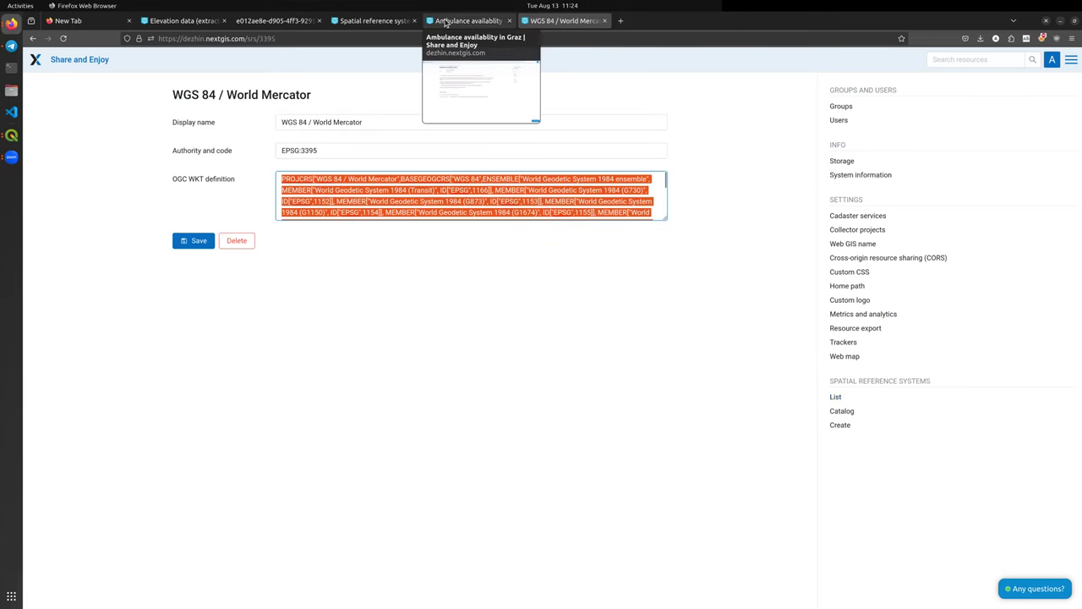
{"action": "left_click", "coordinate": [353, 26]}
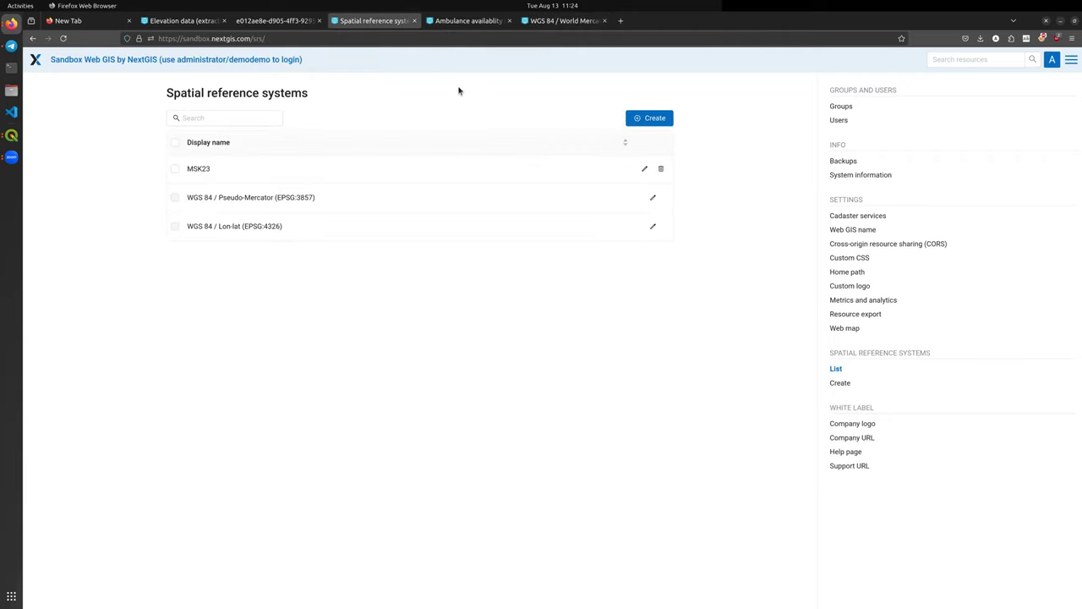
- Start a new spatial reference system in the Sandbox Web GIS and paste the copied OGC WKT definition
{"action": "left_click", "coordinate": [654, 117]}
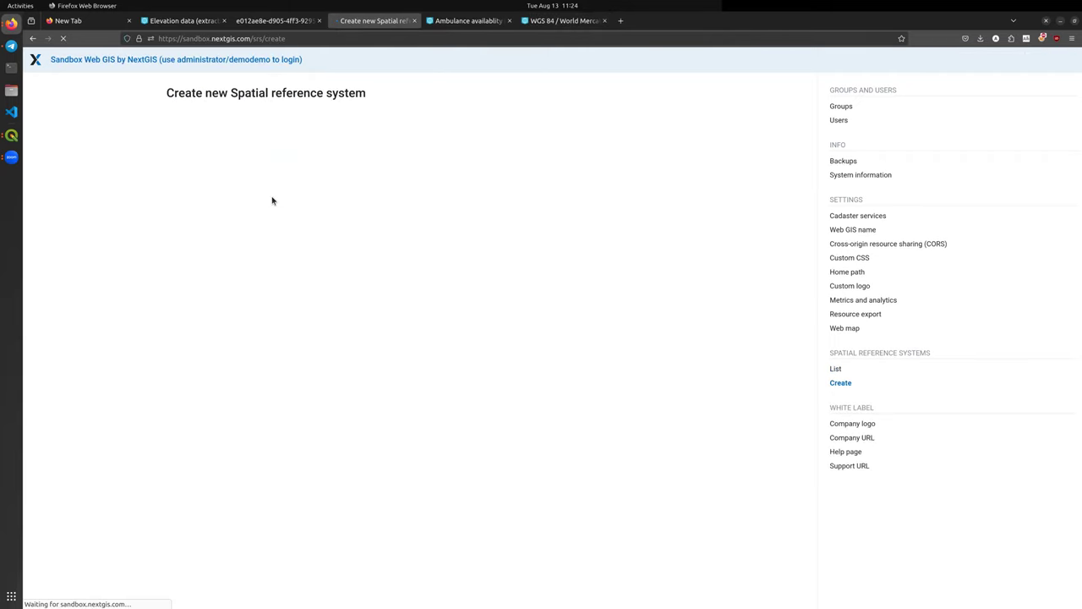
{"action": "left_click", "coordinate": [310, 166]}
{"action": "key", "text": "ctrl+v"}
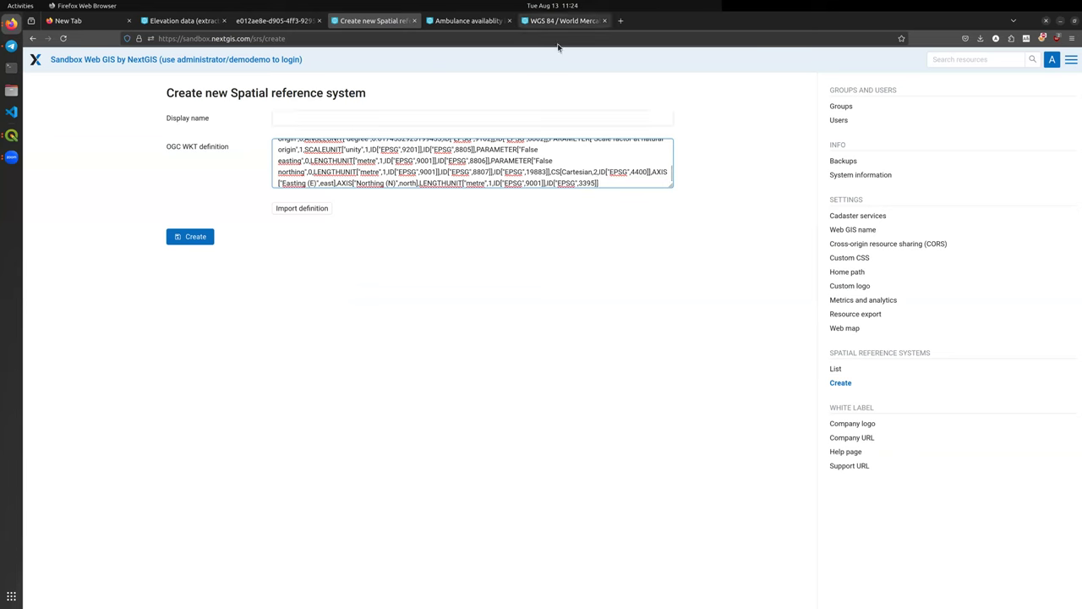
- Copy the display name WGS 84 / World Mercator from the Share and Enjoy definition and try to create the Sandbox reference system with it
{"action": "key", "text": "ctrl+Tab"}
{"action": "key", "text": "ctrl+Tab"}
{"action": "triple_click", "coordinate": [386, 124]}
{"action": "key", "text": "ctrl+c"}
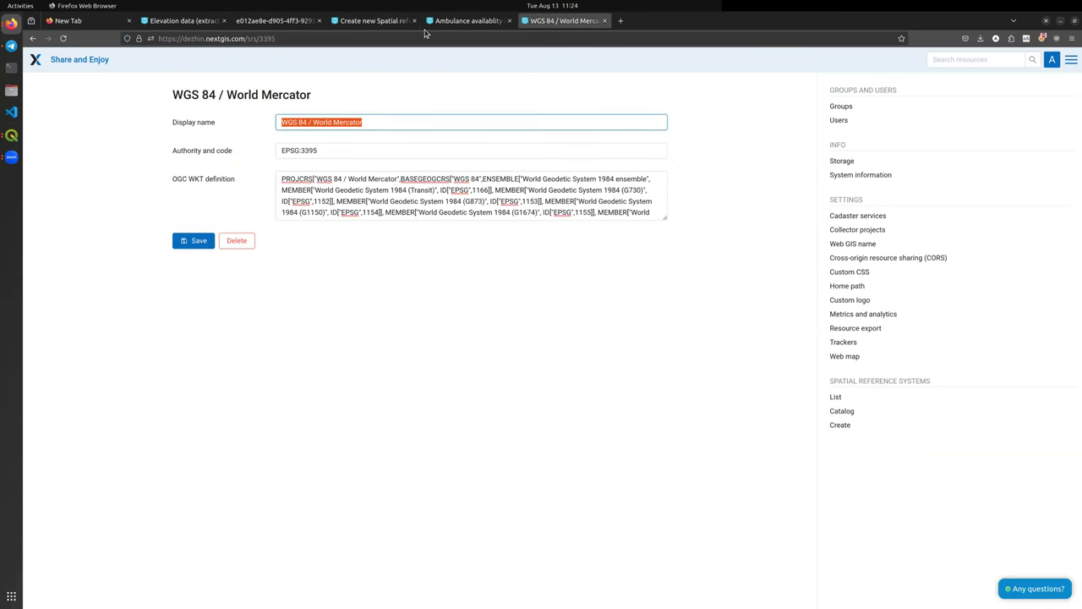
{"action": "left_click", "coordinate": [388, 25]}
{"action": "key", "text": "ctrl+v"}
{"action": "left_click", "coordinate": [204, 241]}
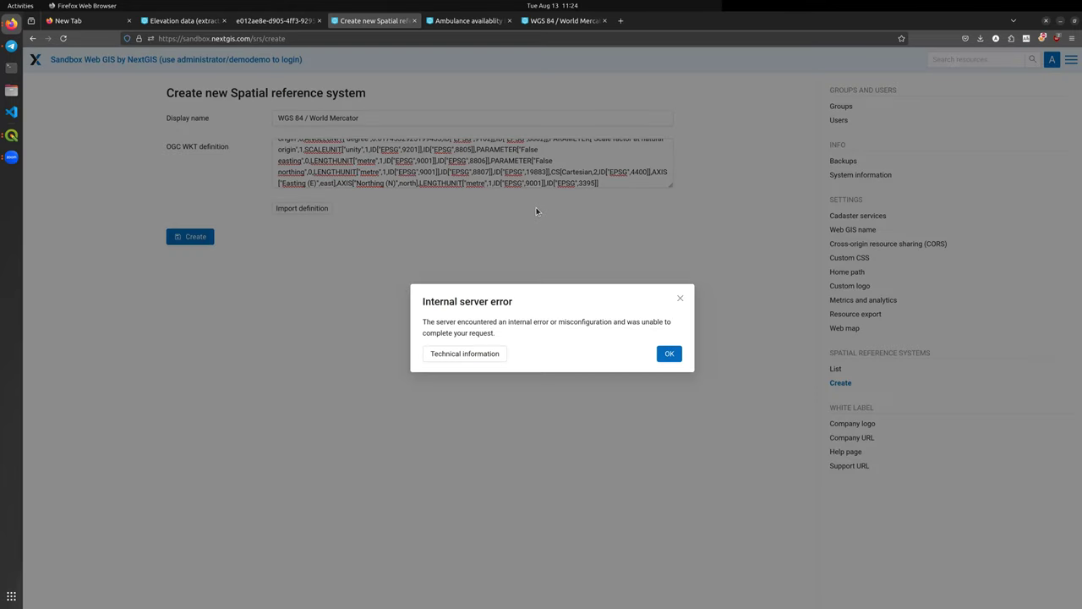
{"action": "left_click", "coordinate": [669, 353]}
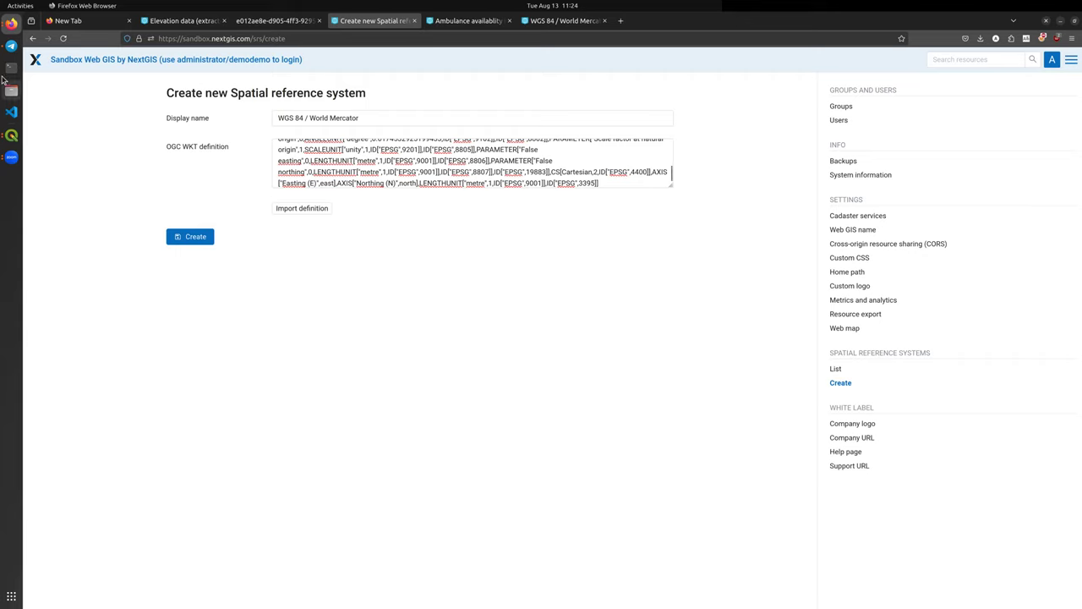
- Return to the Share and Enjoy Web GIS and open its main resource group
{"action": "left_click", "coordinate": [12, 157]}
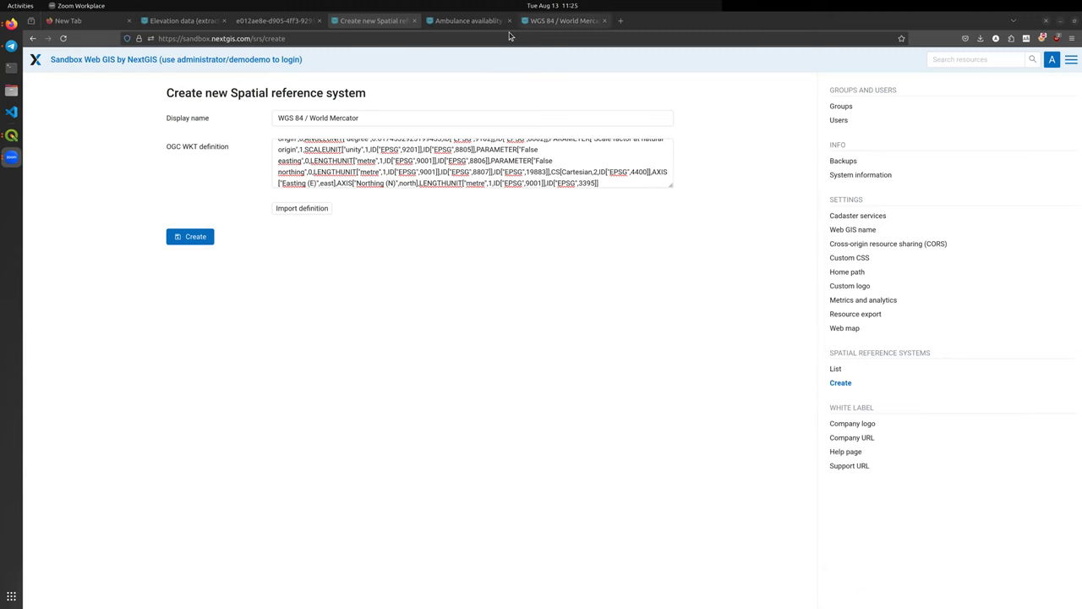
{"action": "left_click", "coordinate": [543, 22]}
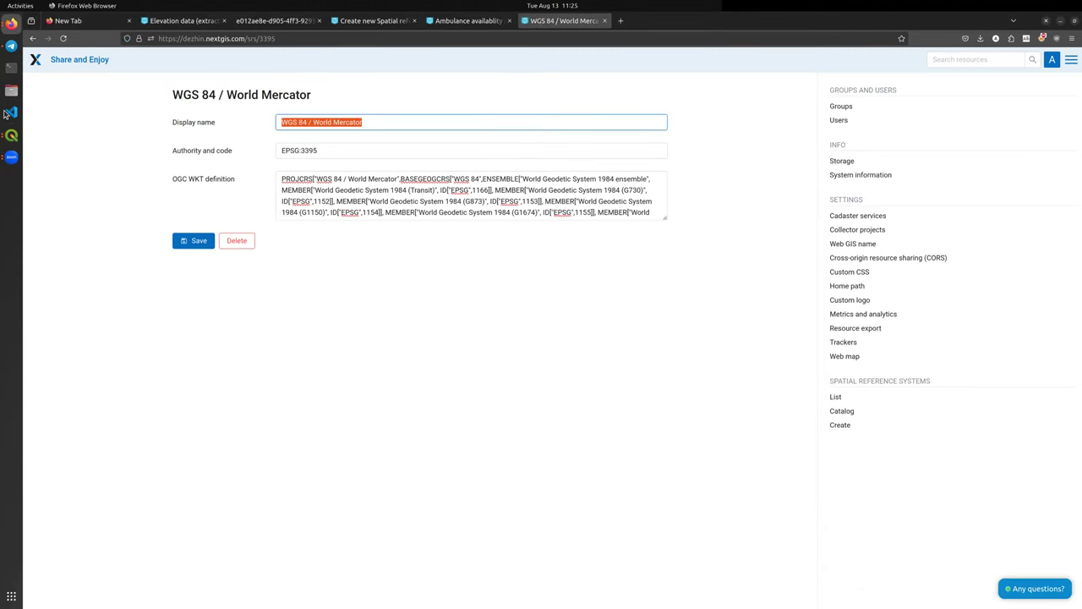
{"action": "left_click", "coordinate": [11, 158]}
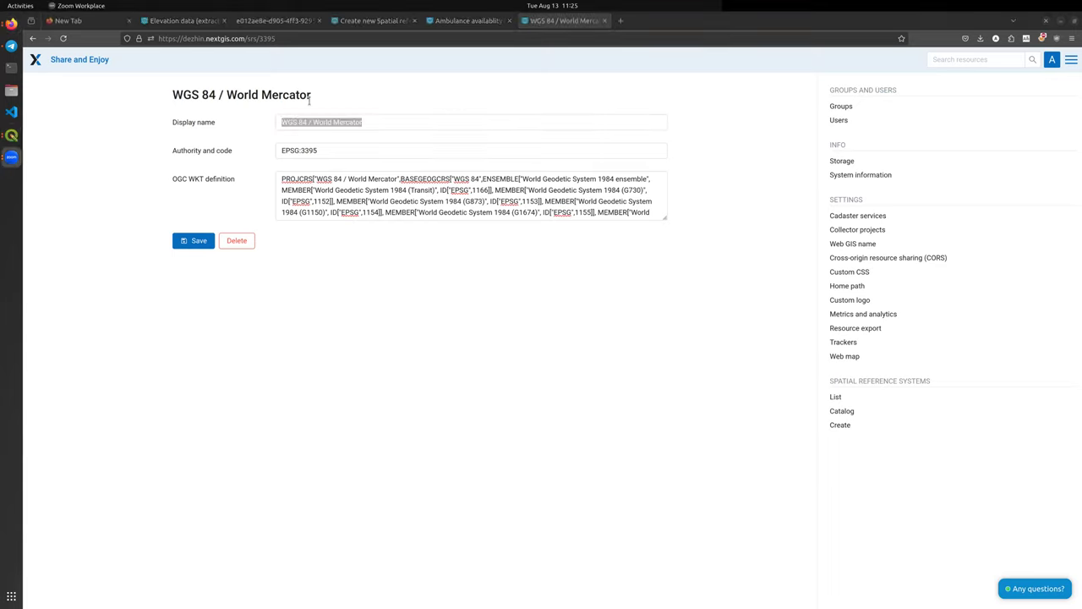
{"action": "left_click", "coordinate": [11, 157]}
{"action": "left_click", "coordinate": [38, 62]}
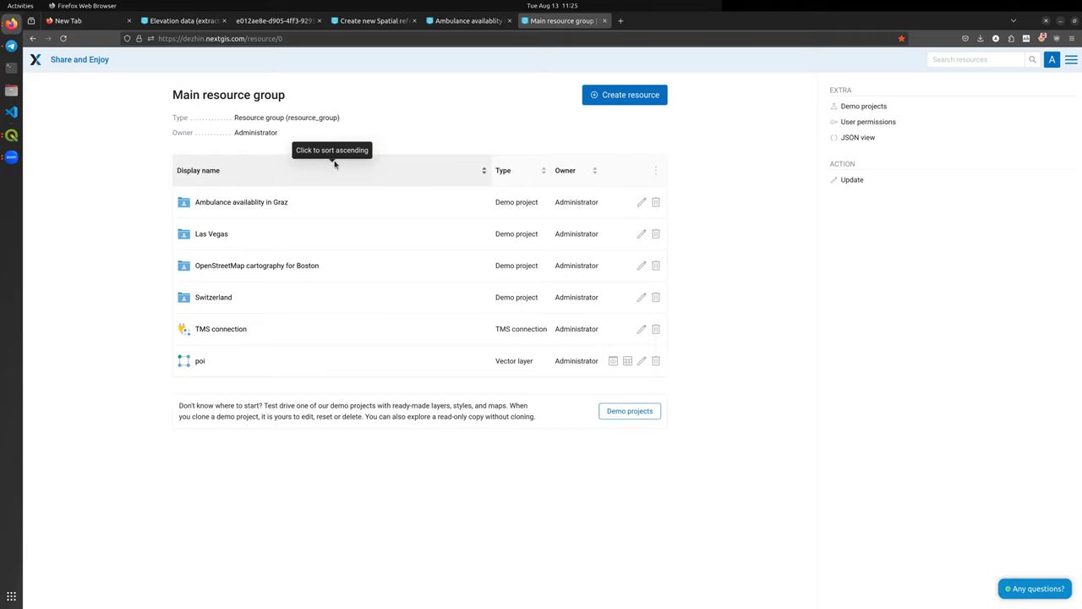
- Switch to QGIS, minimise the test profile window and maximise the other project window
{"action": "left_click", "coordinate": [14, 144]}
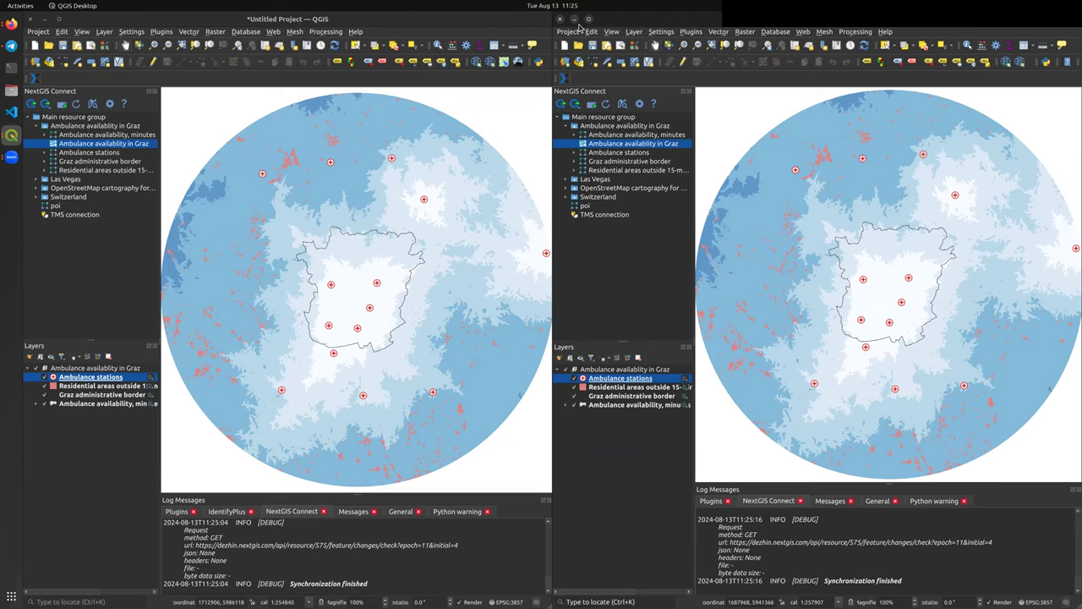
{"action": "left_click", "coordinate": [575, 20]}
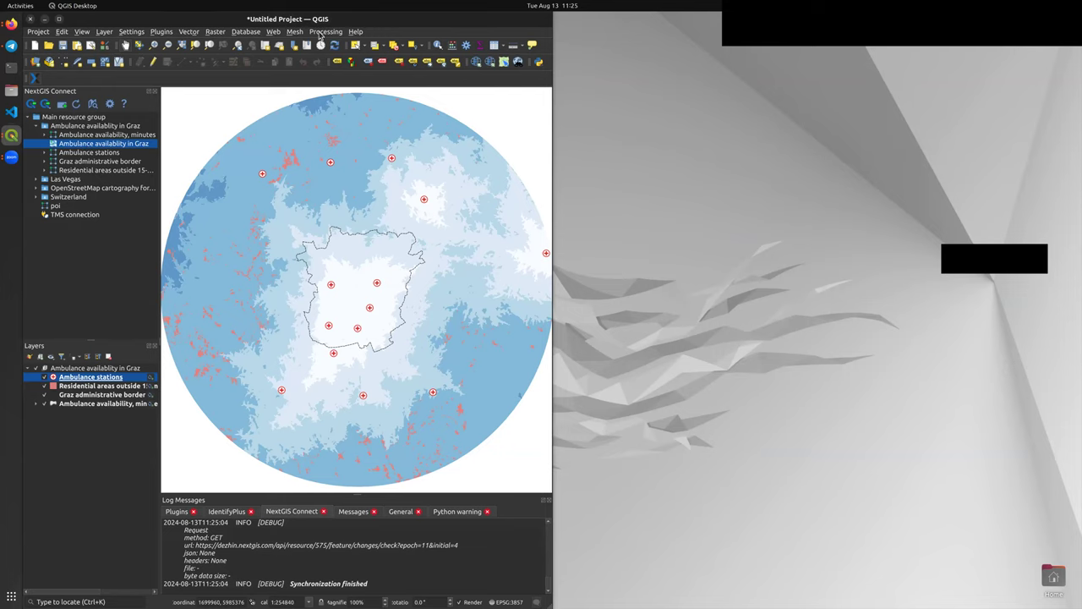
{"action": "key", "text": "super+Up"}
- Create a WFS service from the Ambulance stations web resource, returning 1000 objects by default
{"action": "left_click", "coordinate": [90, 155]}
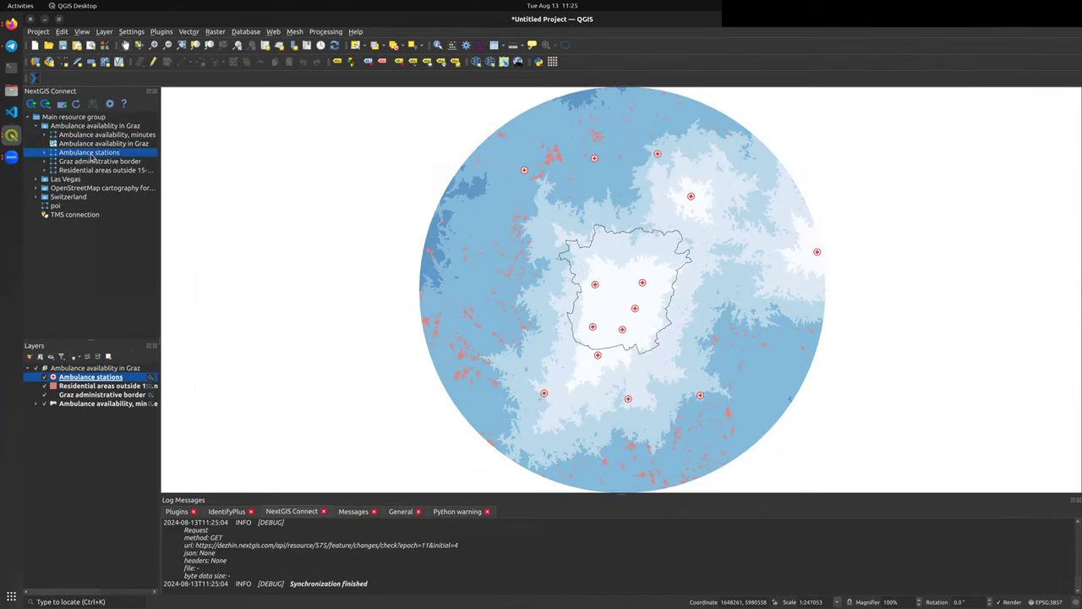
{"action": "right_click", "coordinate": [89, 153]}
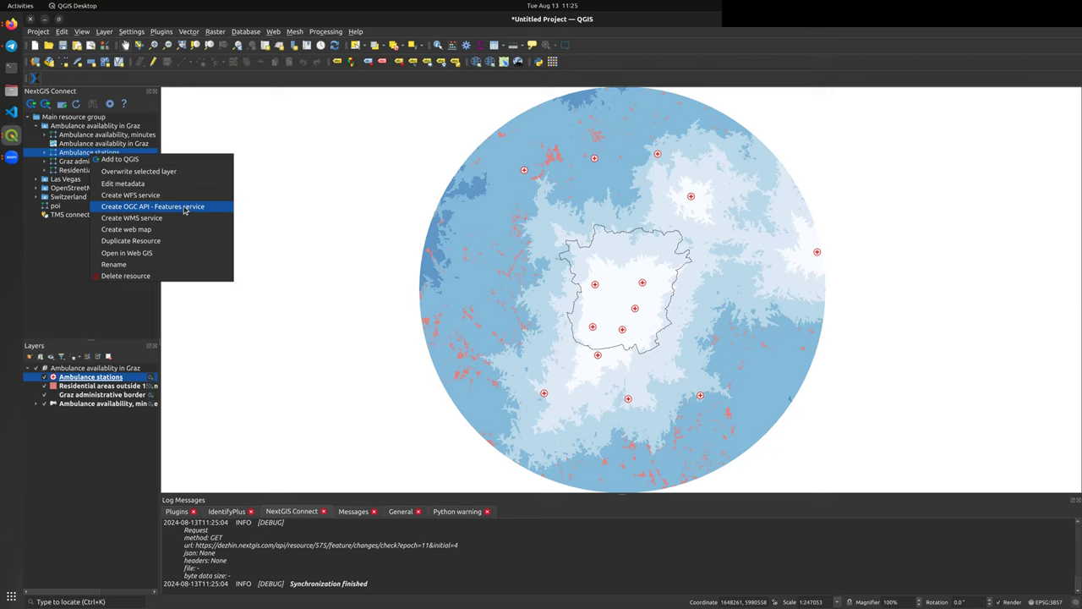
{"action": "left_click", "coordinate": [63, 260]}
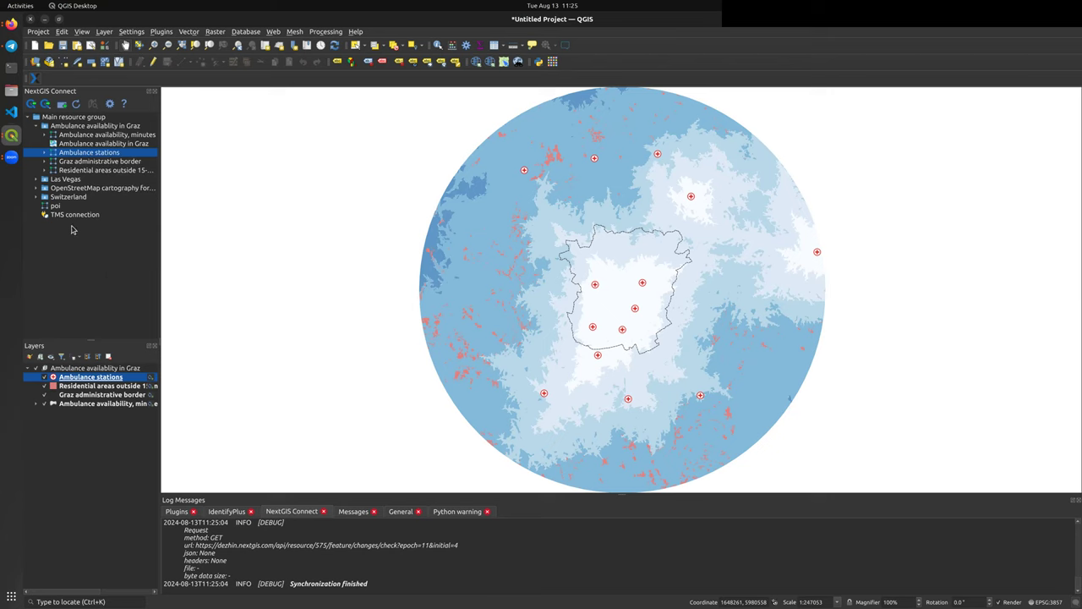
{"action": "right_click", "coordinate": [84, 155]}
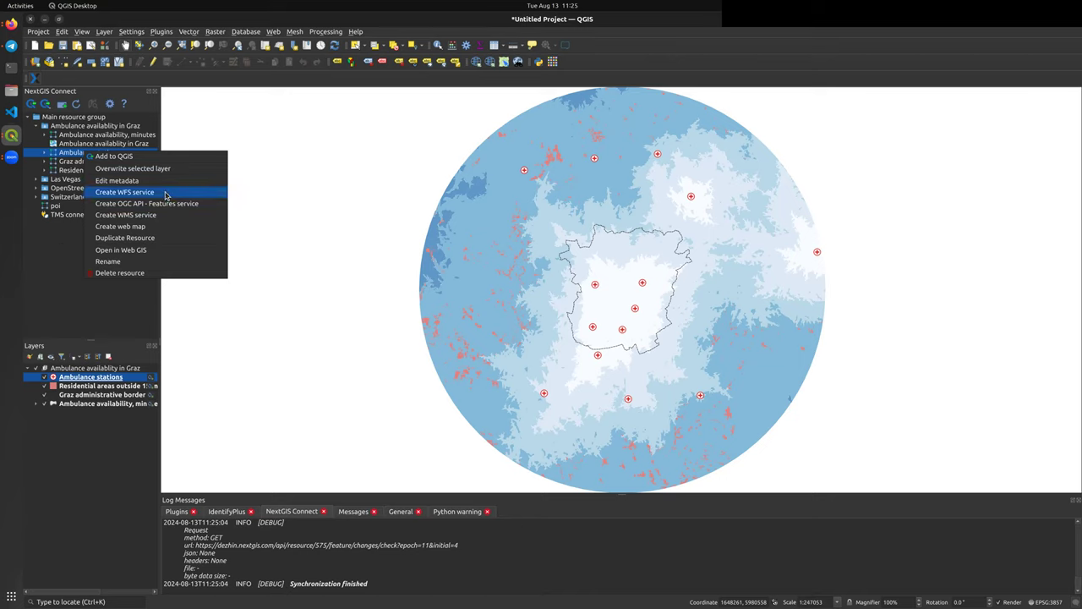
{"action": "left_click", "coordinate": [124, 192]}
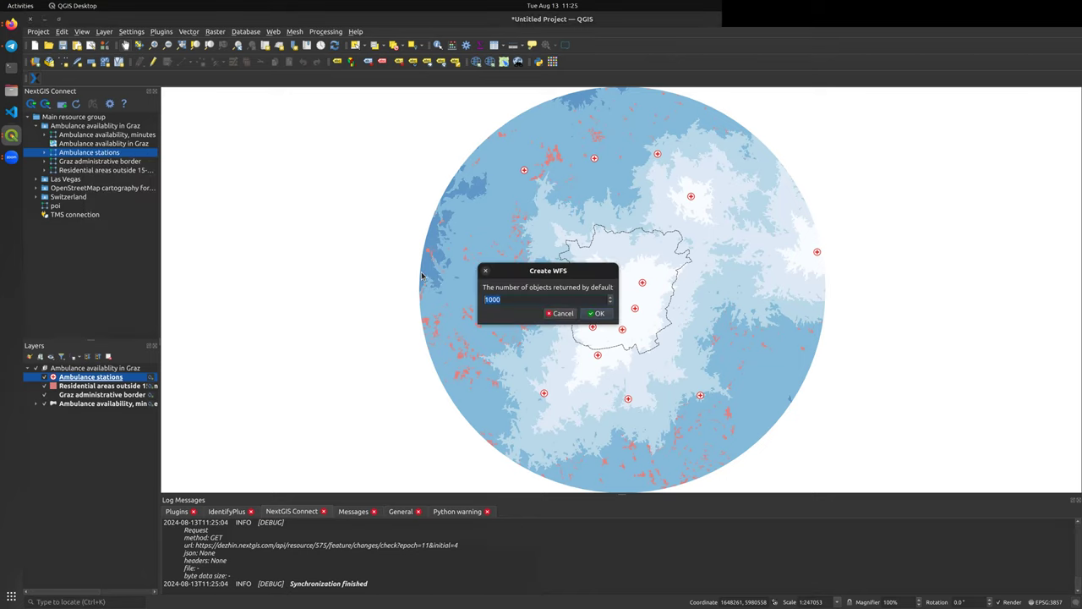
{"action": "left_click", "coordinate": [597, 314]}
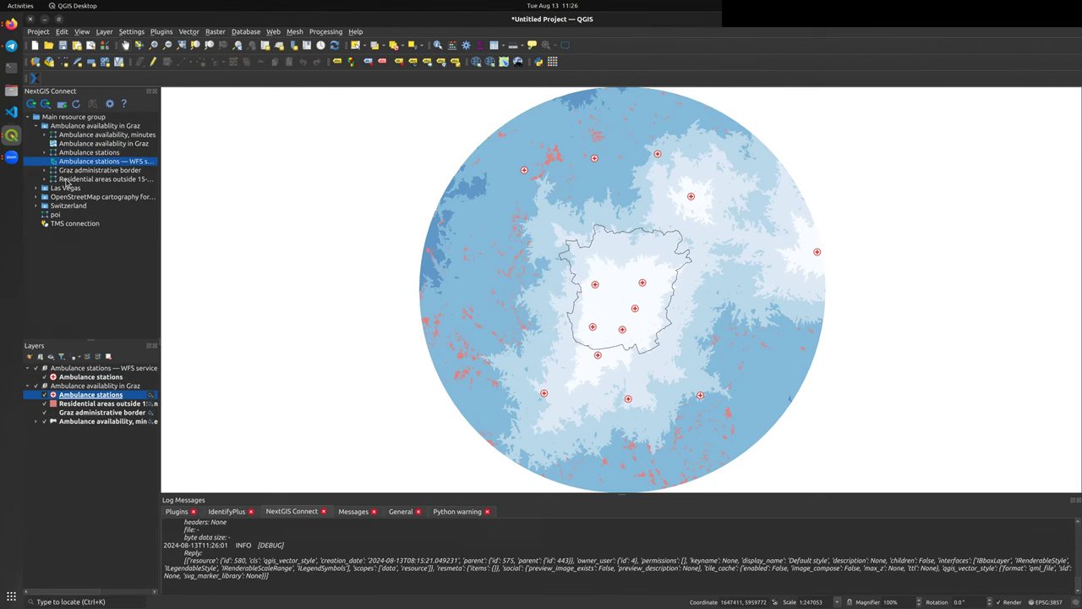
- Remove the original Ambulance stations layer from the Ambulance availability in Graz layer group
{"action": "left_click", "coordinate": [70, 377]}
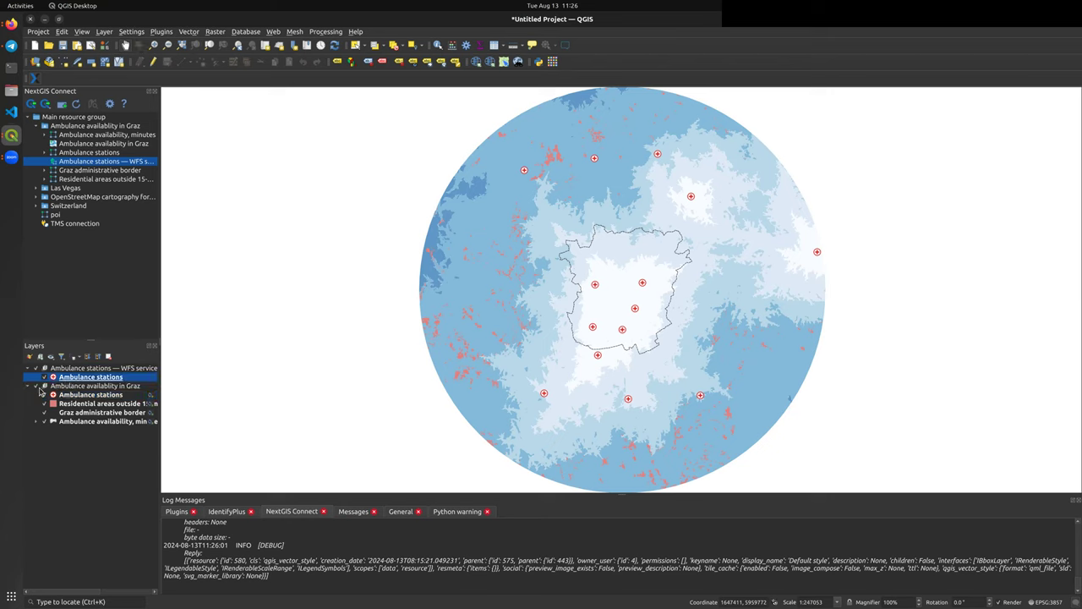
{"action": "left_click", "coordinate": [45, 395]}
{"action": "right_click", "coordinate": [74, 395]}
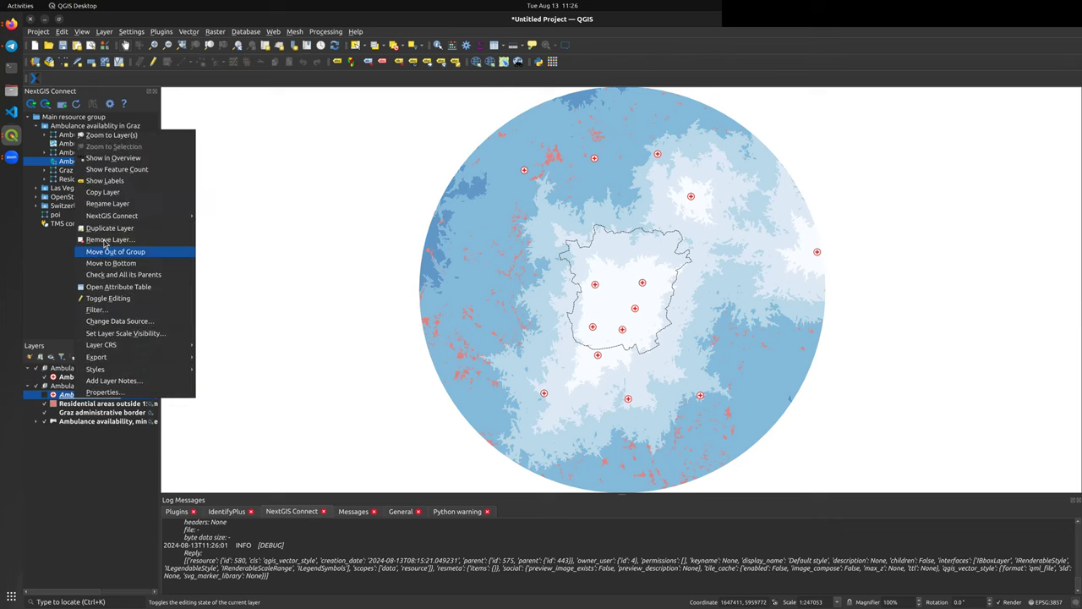
{"action": "left_click", "coordinate": [109, 240]}
{"action": "left_click", "coordinate": [583, 313]}
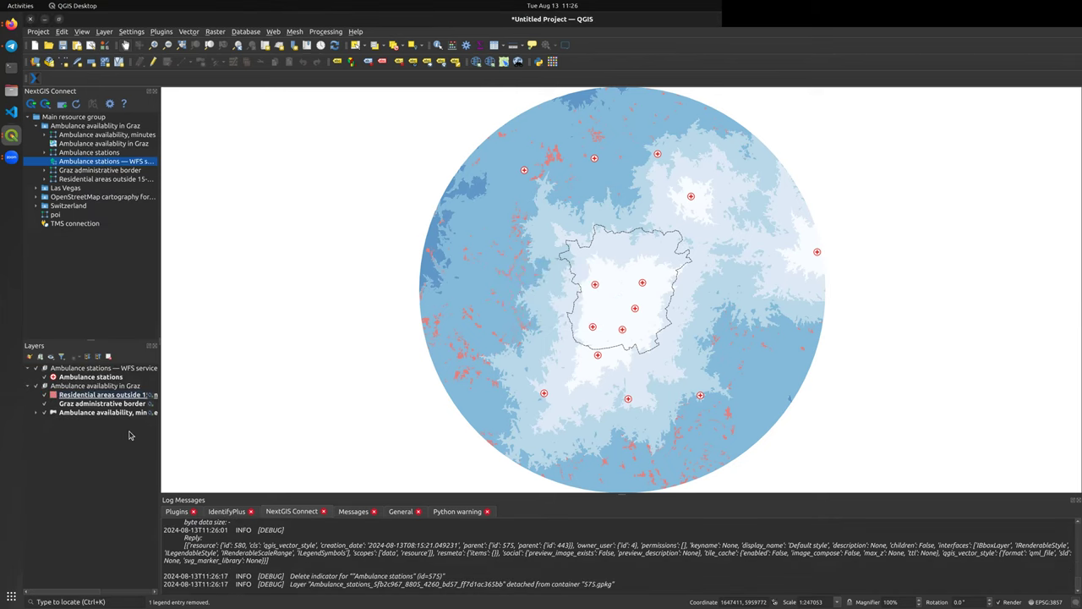
- Check the data provider in the layer properties of the WFS Ambulance stations layer
{"action": "left_click", "coordinate": [123, 381]}
{"action": "right_click", "coordinate": [111, 379]}
{"action": "left_click", "coordinate": [135, 374]}
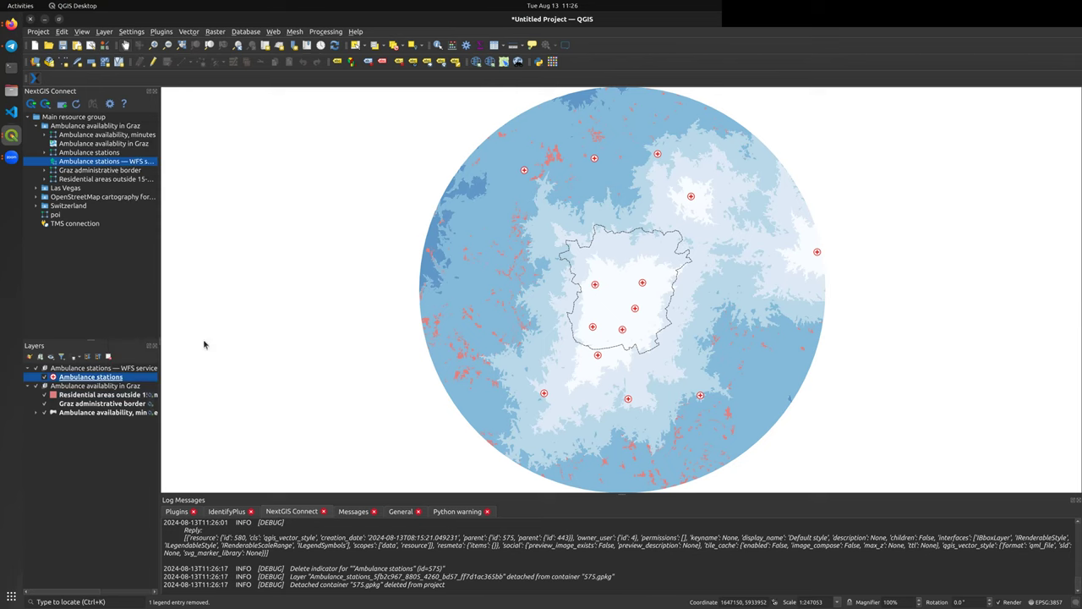
{"action": "left_click", "coordinate": [258, 114]}
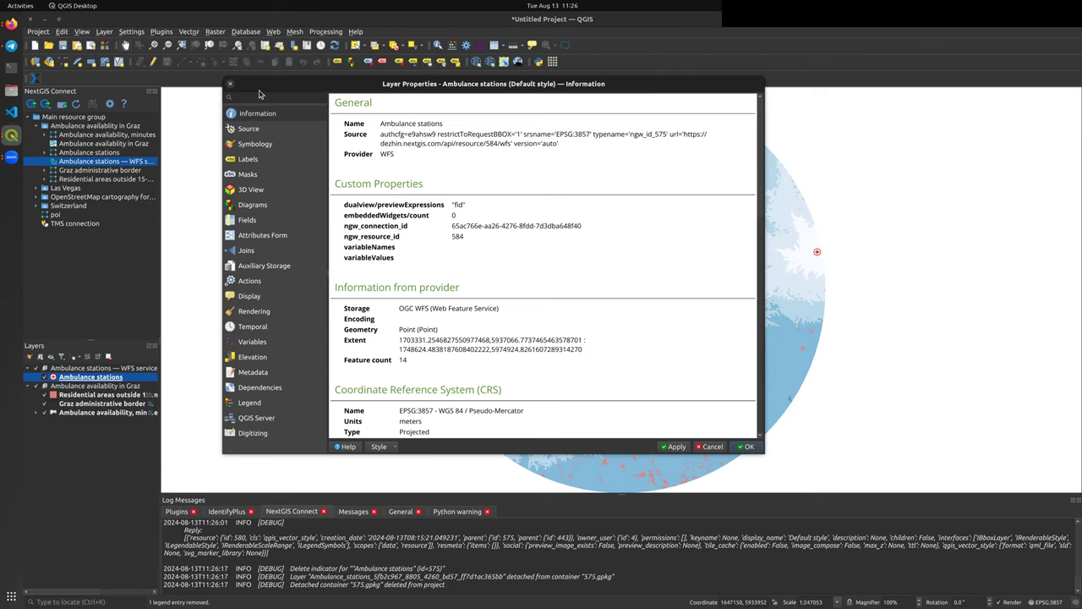
{"action": "left_click_drag", "start_coordinate": [395, 160], "coordinate": [373, 156]}
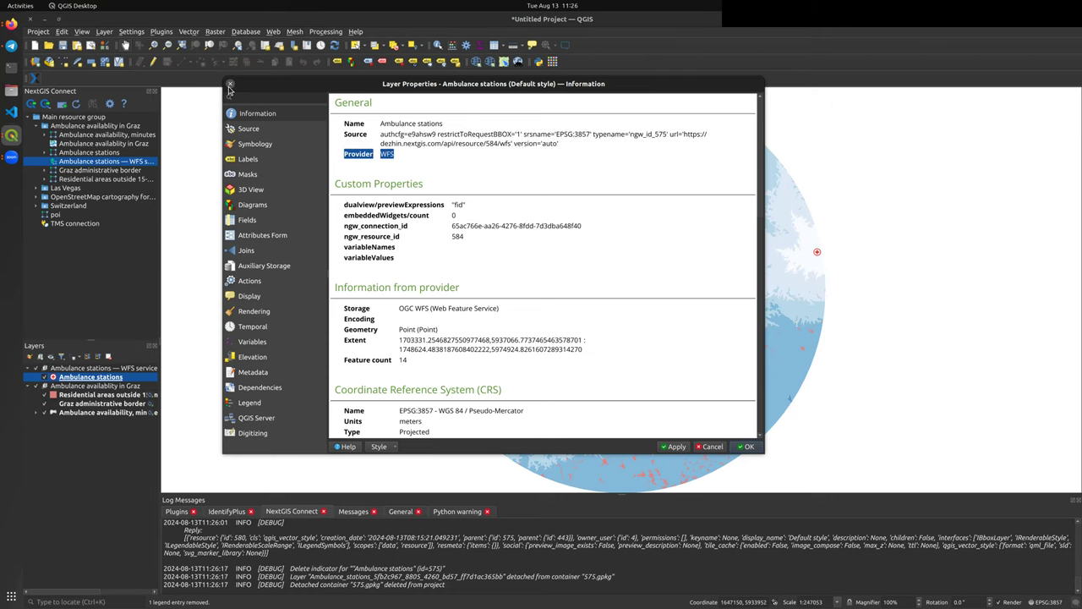
{"action": "left_click", "coordinate": [229, 88]}
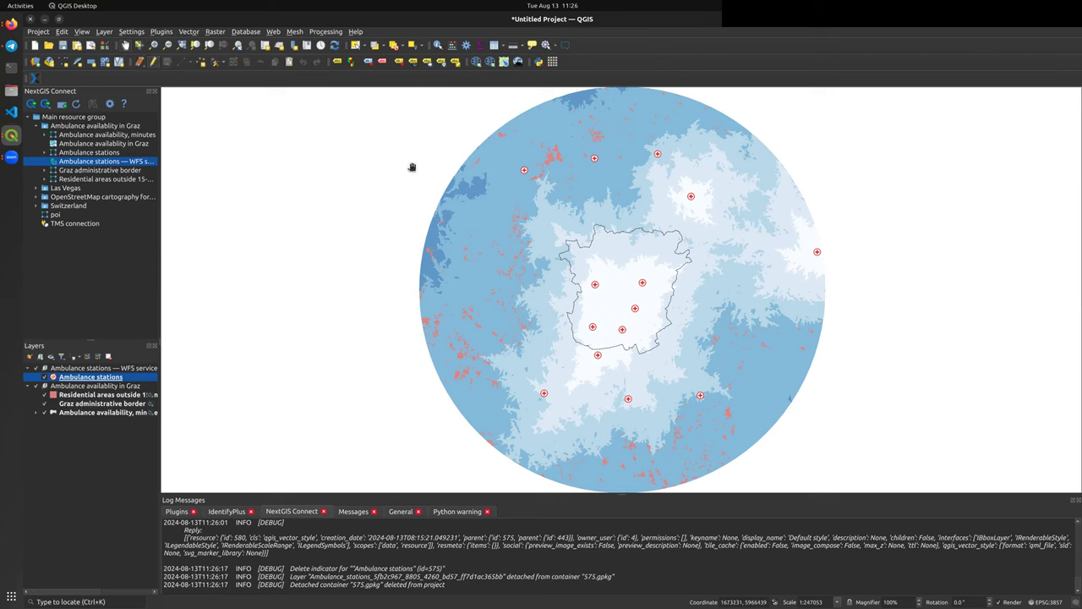
- Add three points north and northwest of the Graz border to the WFS Ambulance stations layer and save the edits
{"action": "left_click", "coordinate": [201, 63]}
{"action": "left_click", "coordinate": [532, 208]}
{"action": "left_click", "coordinate": [715, 431]}
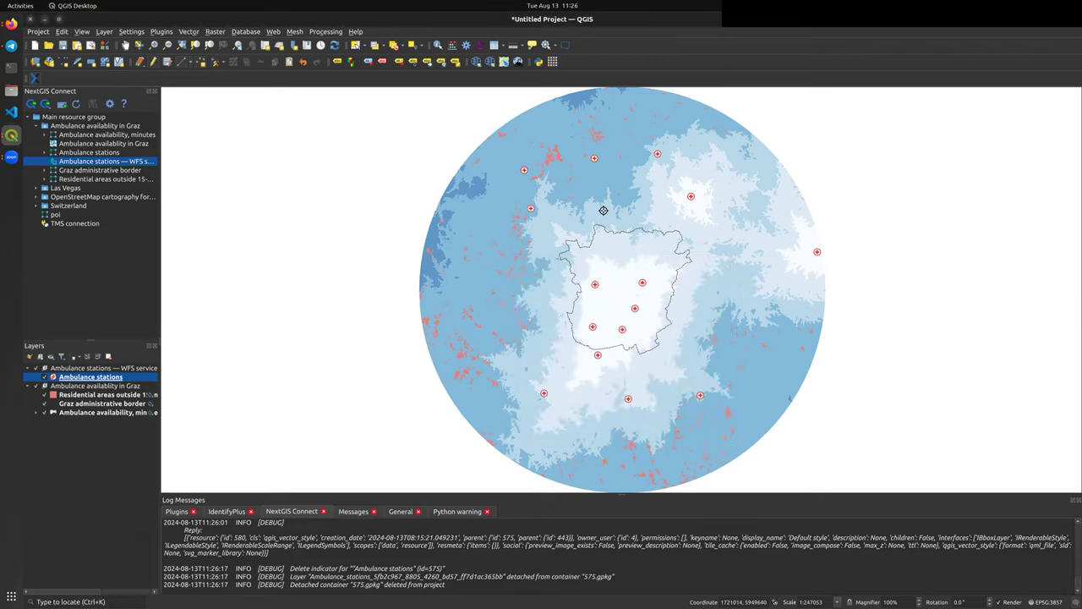
{"action": "left_click", "coordinate": [594, 197]}
{"action": "left_click", "coordinate": [711, 434]}
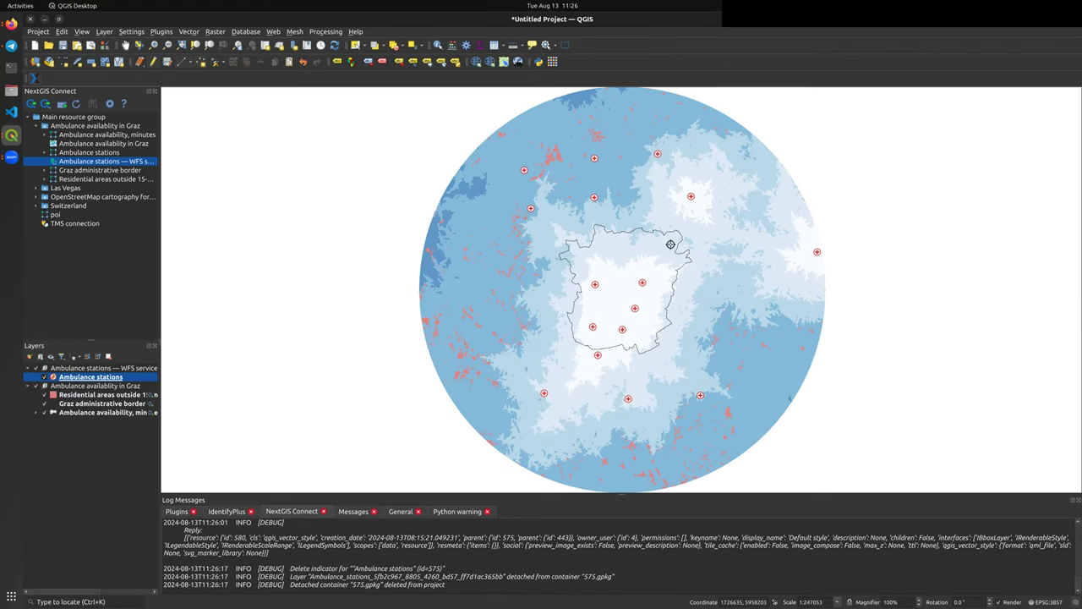
{"action": "left_click", "coordinate": [646, 204]}
{"action": "left_click", "coordinate": [714, 434]}
{"action": "left_click", "coordinate": [154, 69]}
{"action": "left_click", "coordinate": [630, 308]}
- Switch to the test profile QGIS window and check the synchronization status of its Ambulance stations layer
{"action": "left_click", "coordinate": [11, 135]}
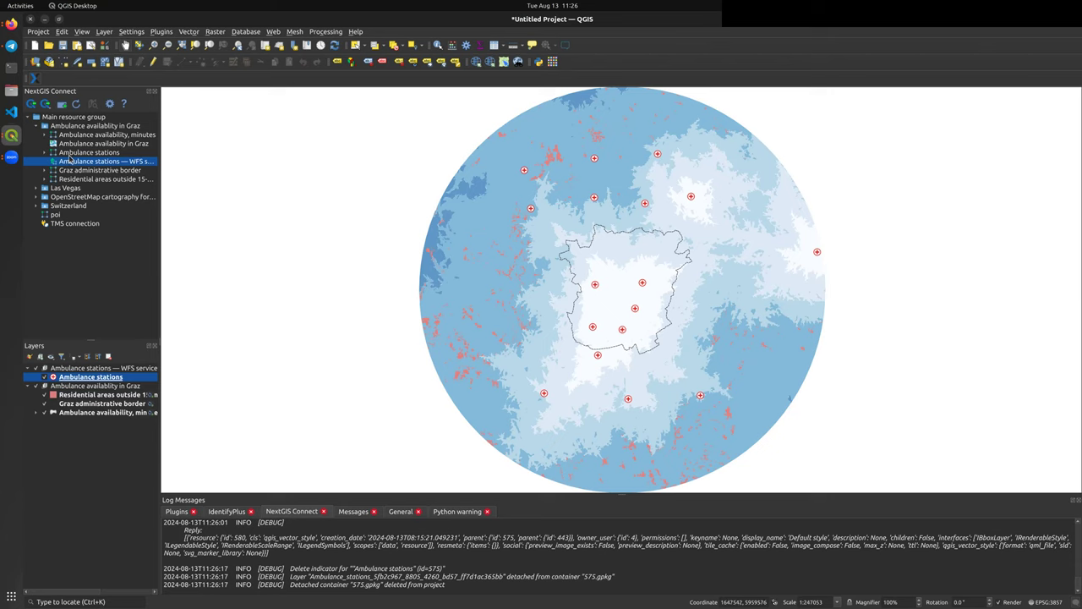
{"action": "left_click", "coordinate": [11, 135]}
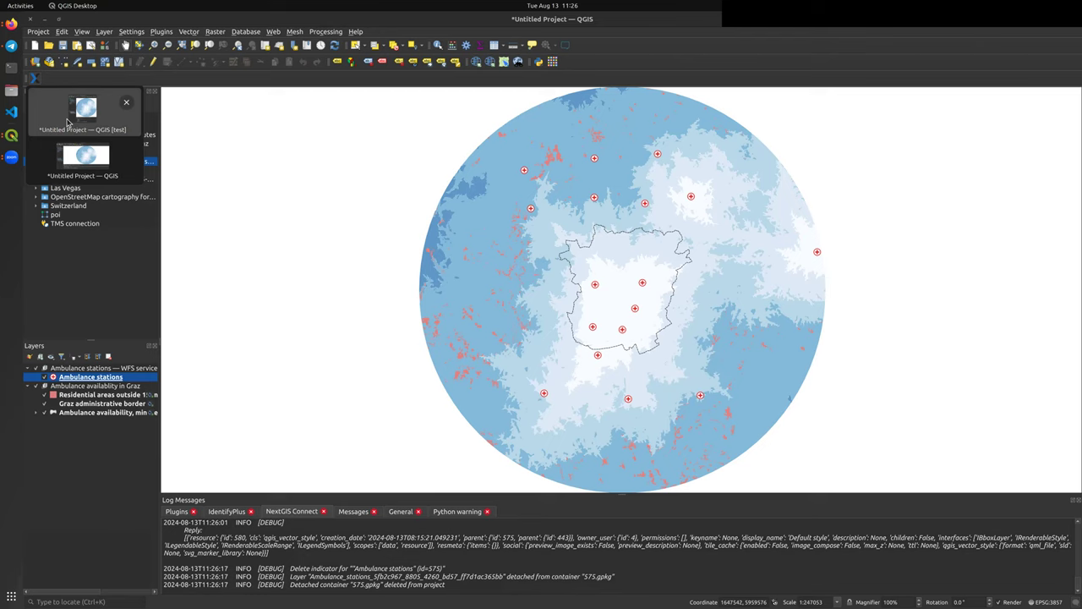
{"action": "left_click", "coordinate": [68, 124]}
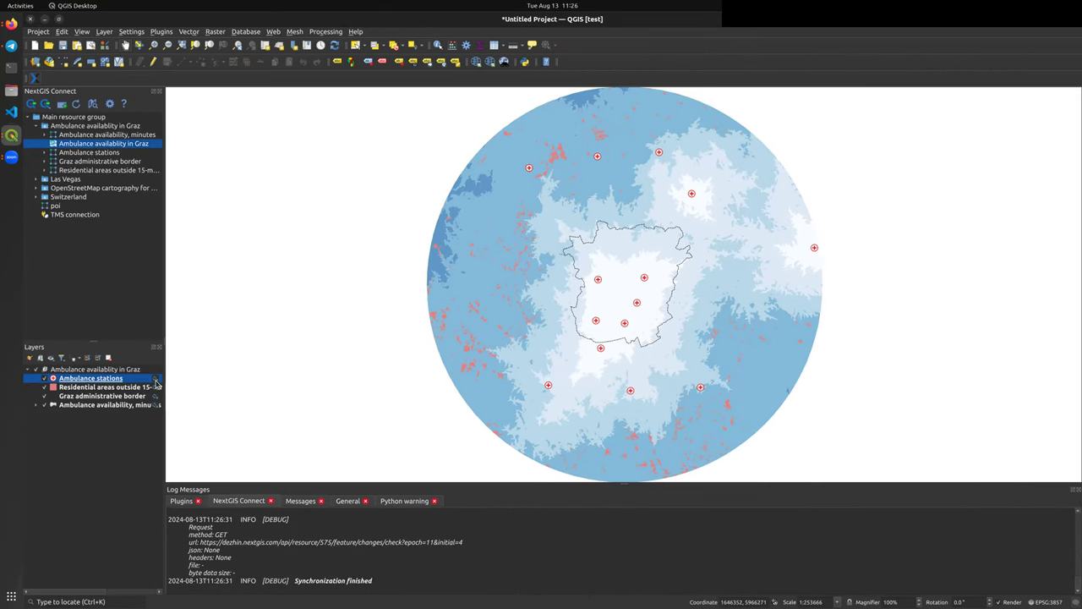
{"action": "left_click", "coordinate": [157, 384]}
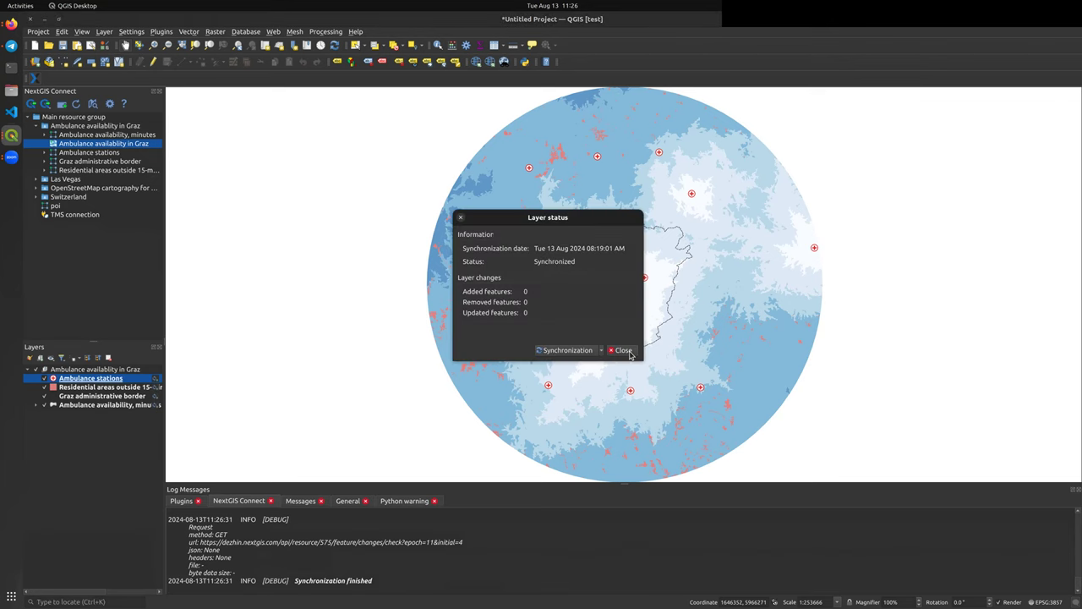
{"action": "left_click", "coordinate": [625, 351]}
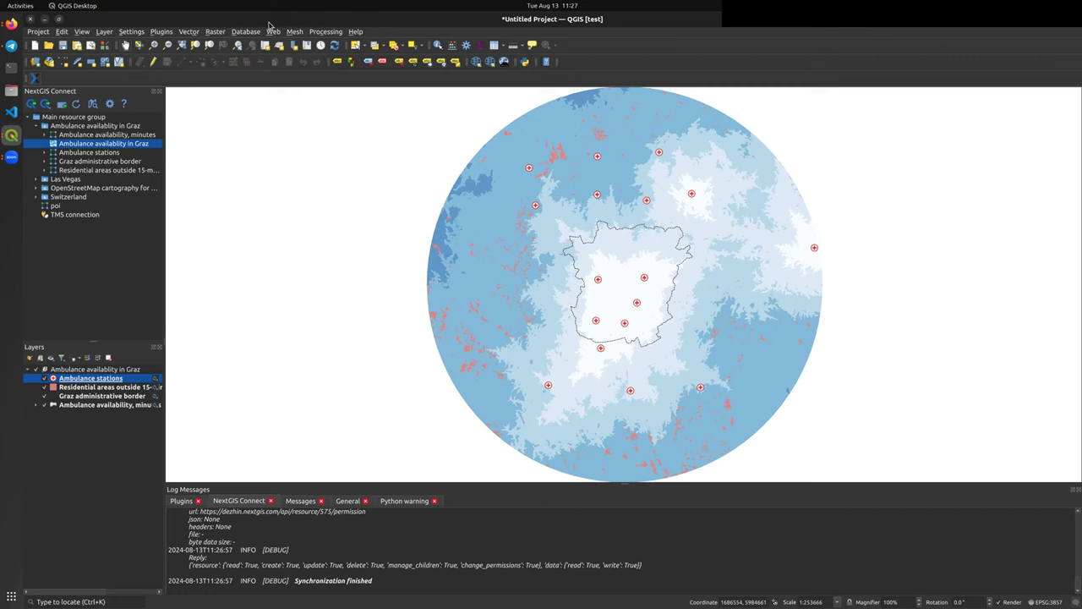
- Return to the first QGIS project and create an OGC API - Features service from Ambulance stations, returning 1000 objects by default
{"action": "key", "text": "super+Right"}
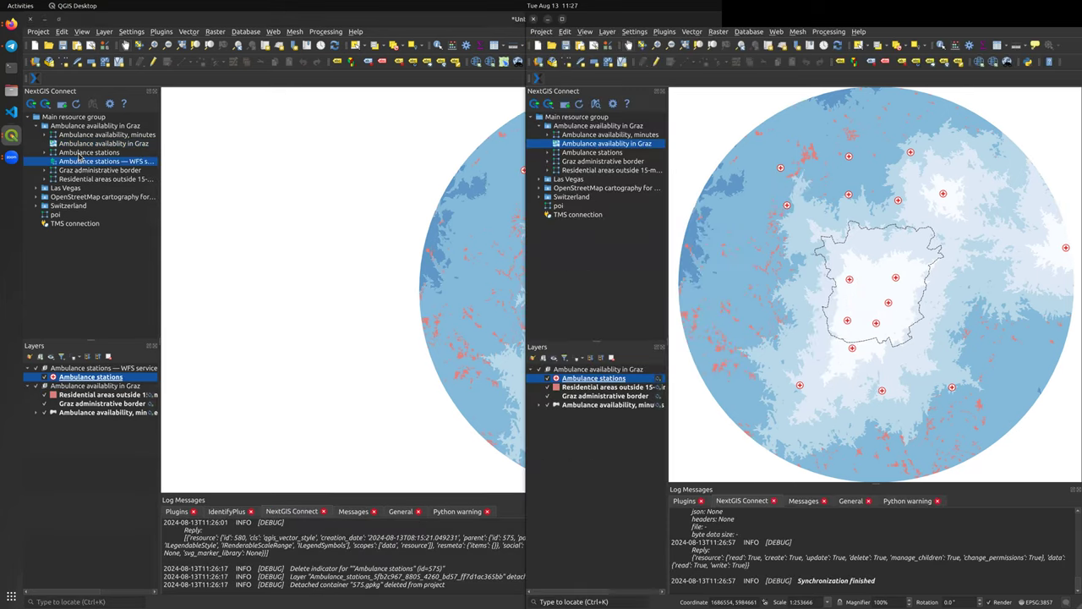
{"action": "right_click", "coordinate": [80, 153]}
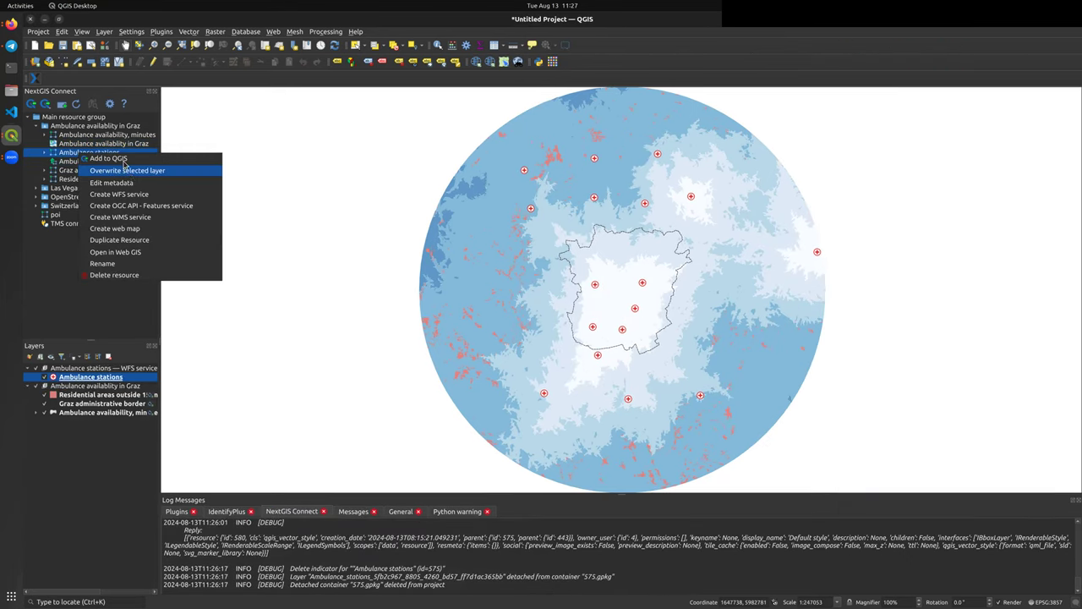
{"action": "left_click", "coordinate": [156, 208]}
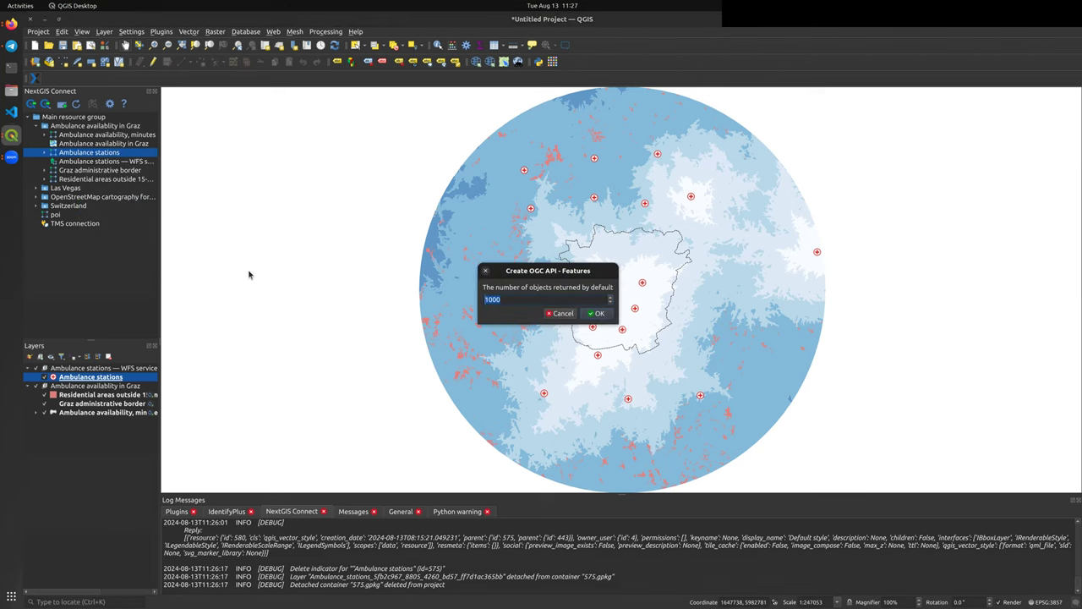
{"action": "left_click", "coordinate": [600, 313]}
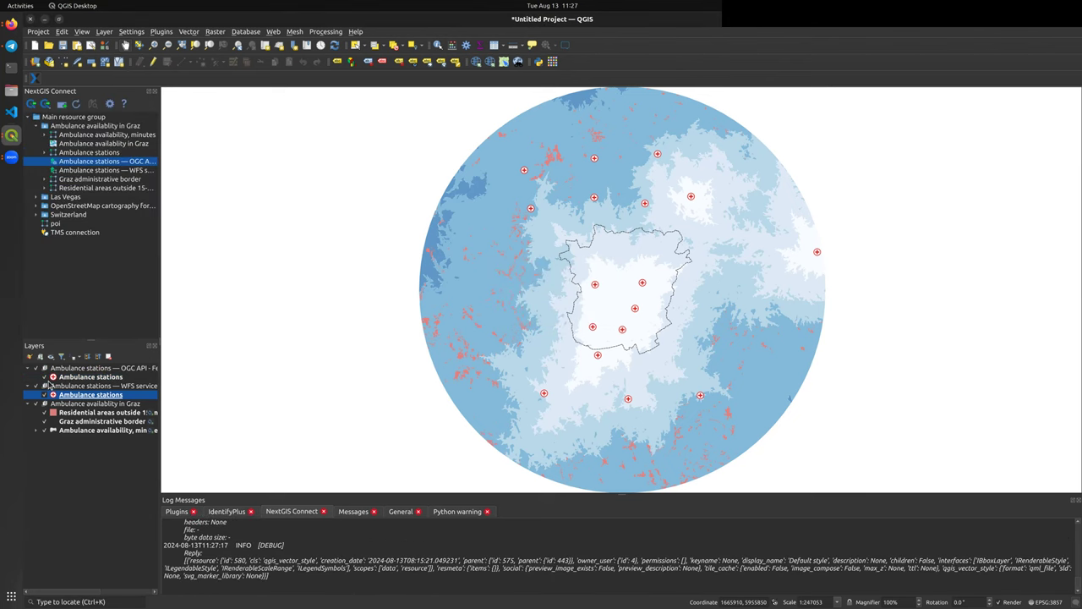
- Start editing the OGC API - Features Ambulance stations layer and add a point at the northwest corner of the Graz border
{"action": "left_click", "coordinate": [48, 379]}
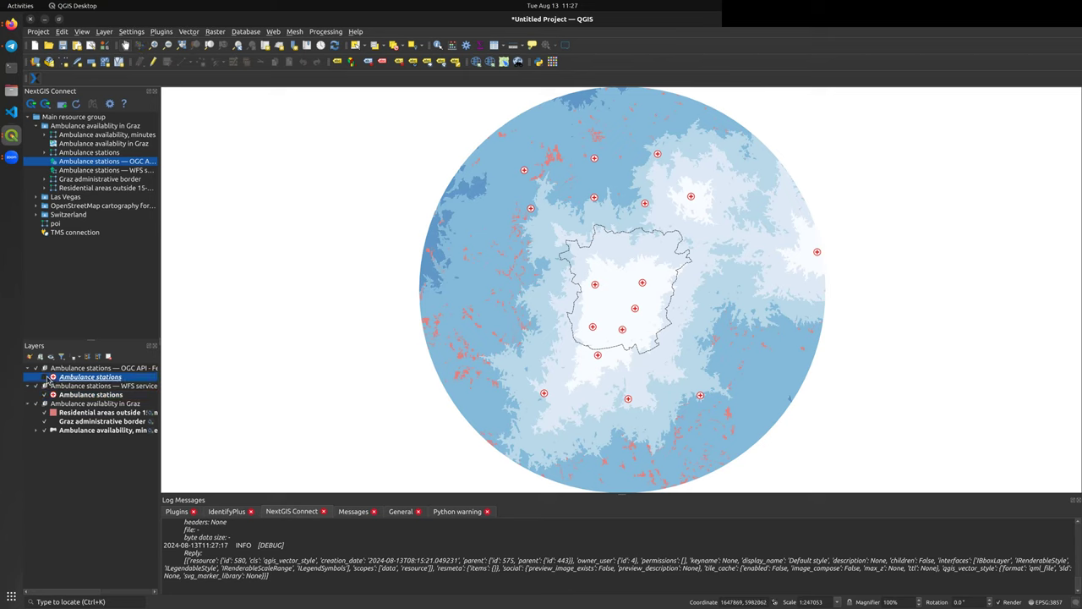
{"action": "left_click", "coordinate": [171, 68]}
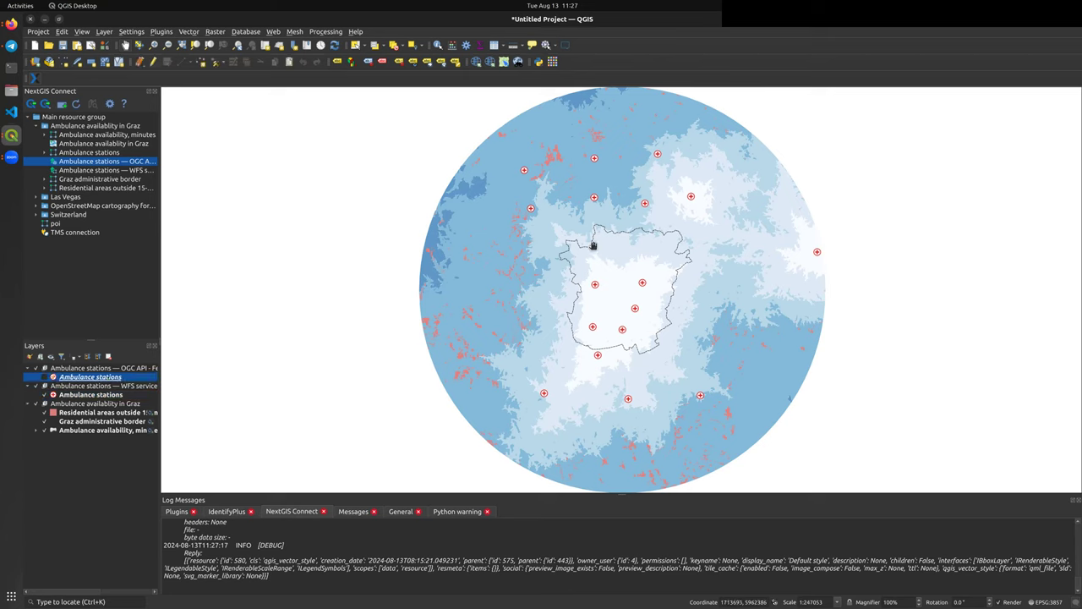
{"action": "left_click", "coordinate": [200, 61]}
{"action": "left_click", "coordinate": [559, 249]}
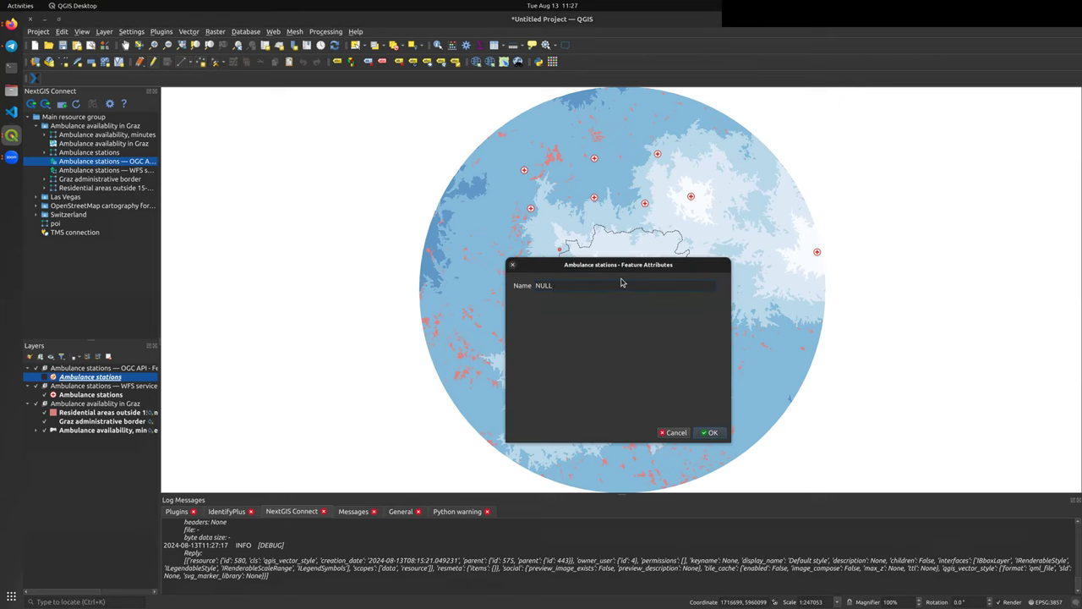
{"action": "key", "text": "Escape"}
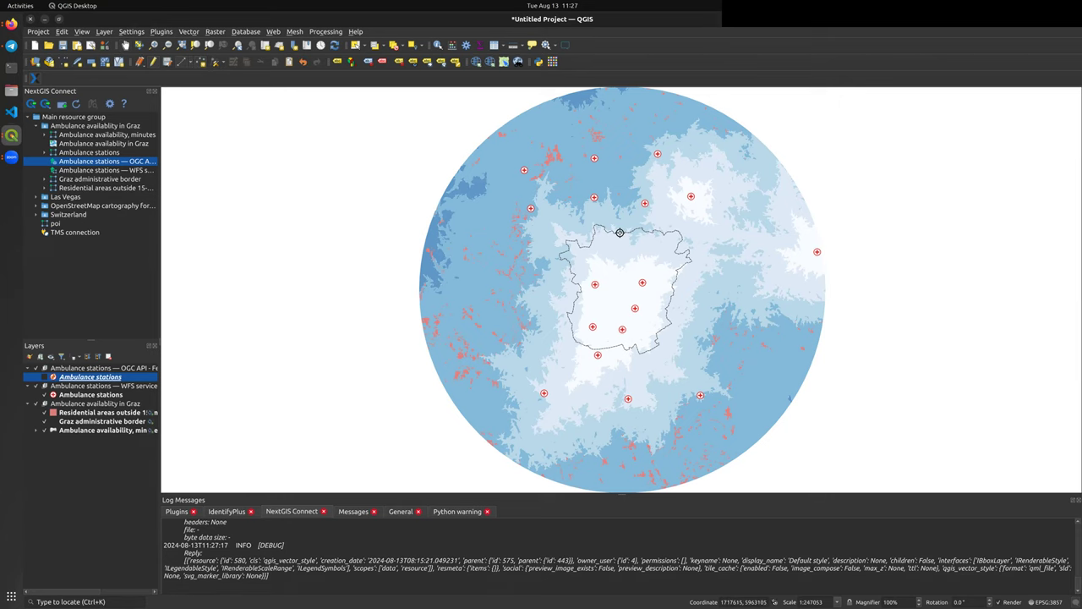
{"action": "left_click", "coordinate": [620, 232]}
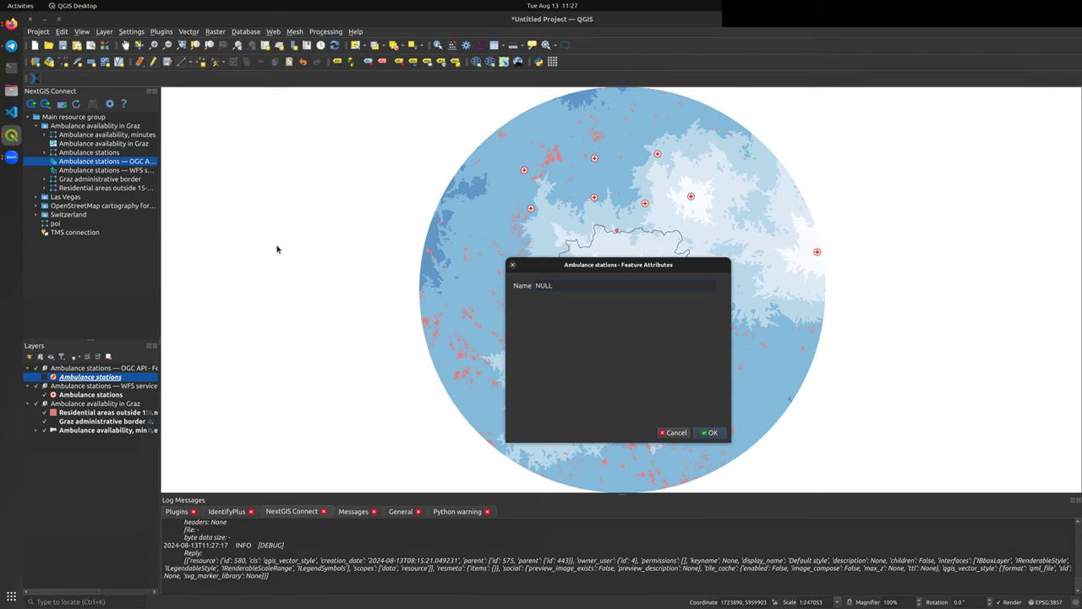
{"action": "key", "text": "Escape"}
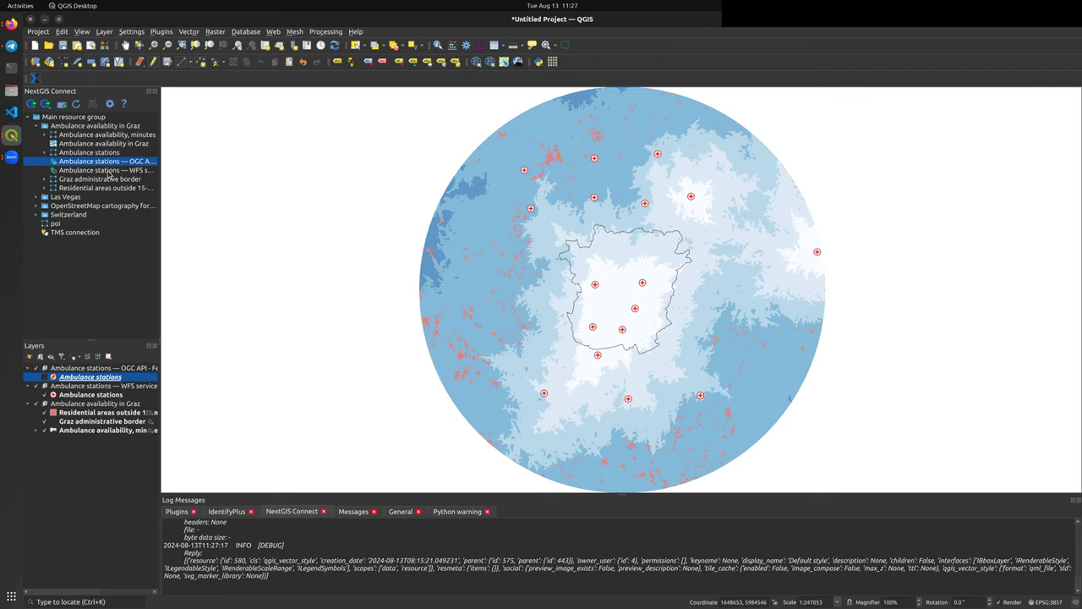
- Show the OGC API - Features Ambulance stations instead of the WFS ones and add a point inside the northern part of Graz
{"action": "left_click", "coordinate": [45, 394]}
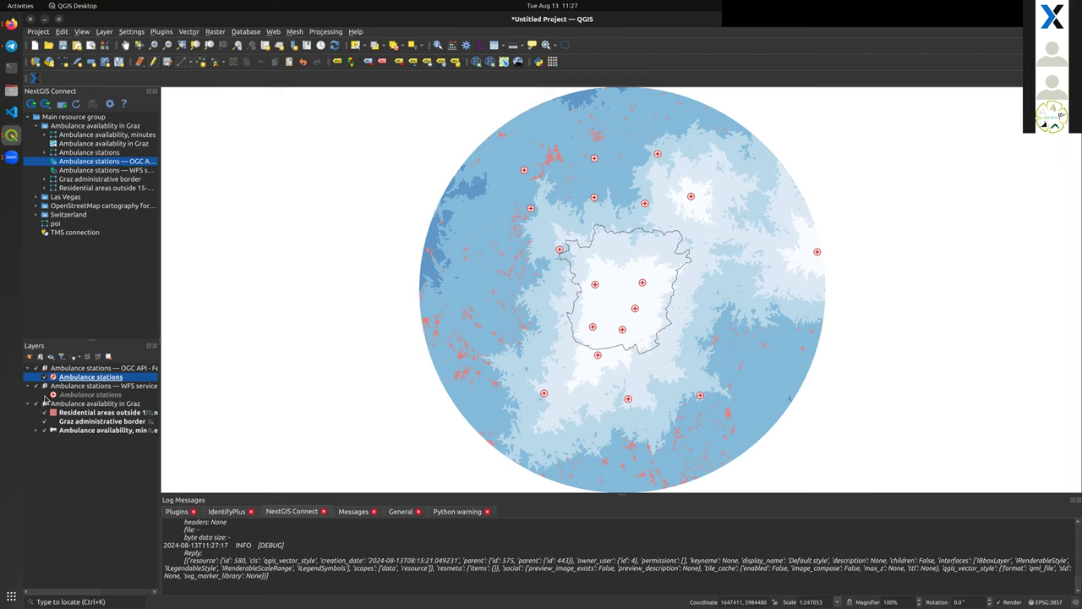
{"action": "left_click", "coordinate": [613, 246]}
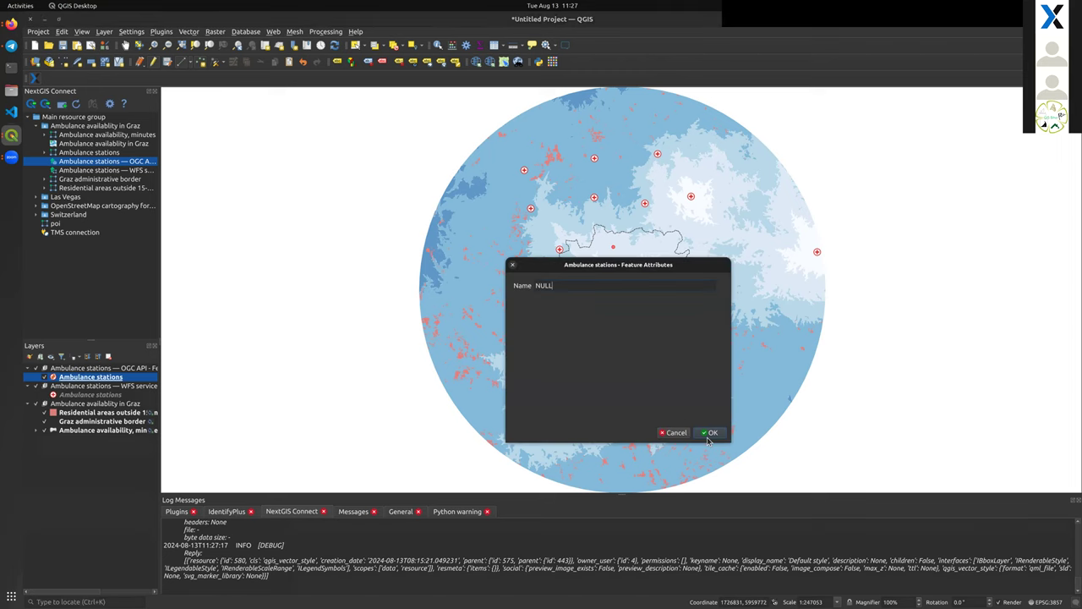
{"action": "left_click", "coordinate": [709, 435]}
- Check the layer properties of the OGC API - Features Ambulance stations layer, then save its edits and stop editing
{"action": "right_click", "coordinate": [59, 380]}
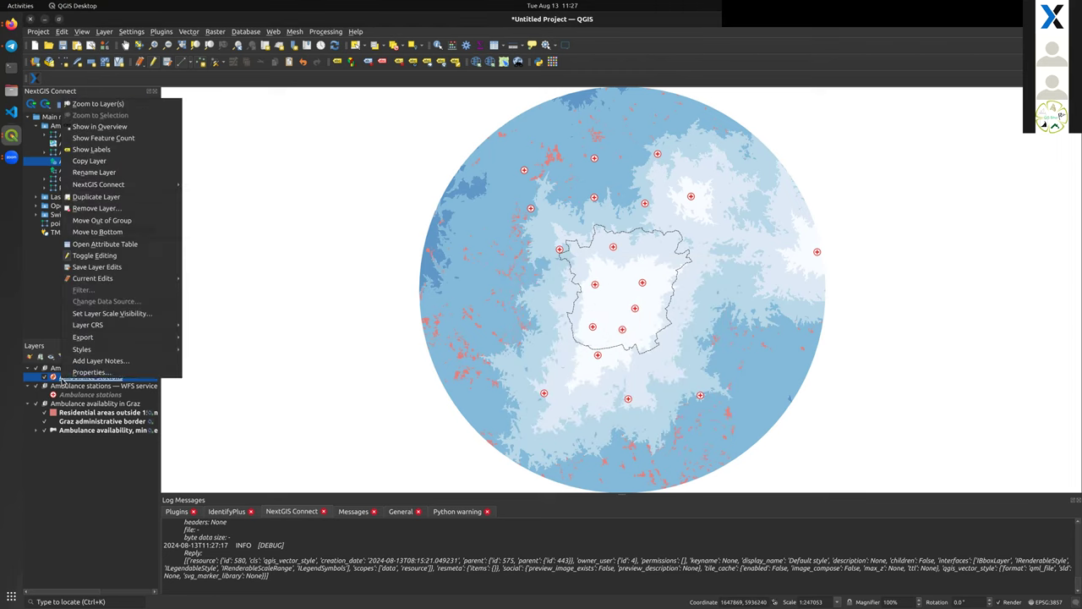
{"action": "left_click", "coordinate": [296, 118]}
{"action": "triple_click", "coordinate": [372, 167]}
{"action": "left_click_drag", "start_coordinate": [400, 166], "coordinate": [398, 166]}
{"action": "triple_click", "coordinate": [370, 167]}
{"action": "left_click", "coordinate": [747, 446]}
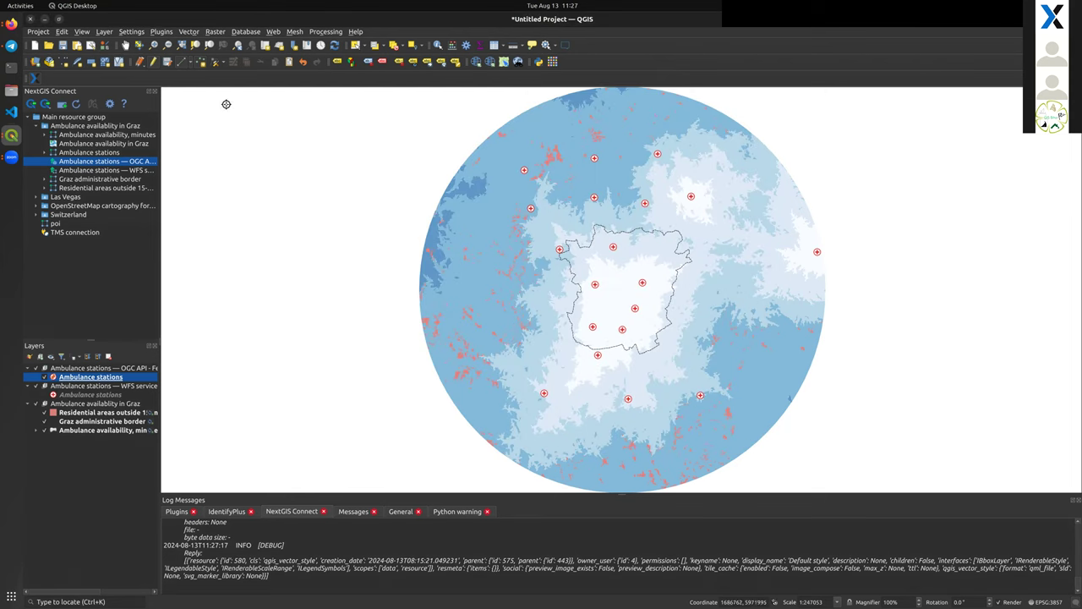
{"action": "left_click", "coordinate": [154, 65]}
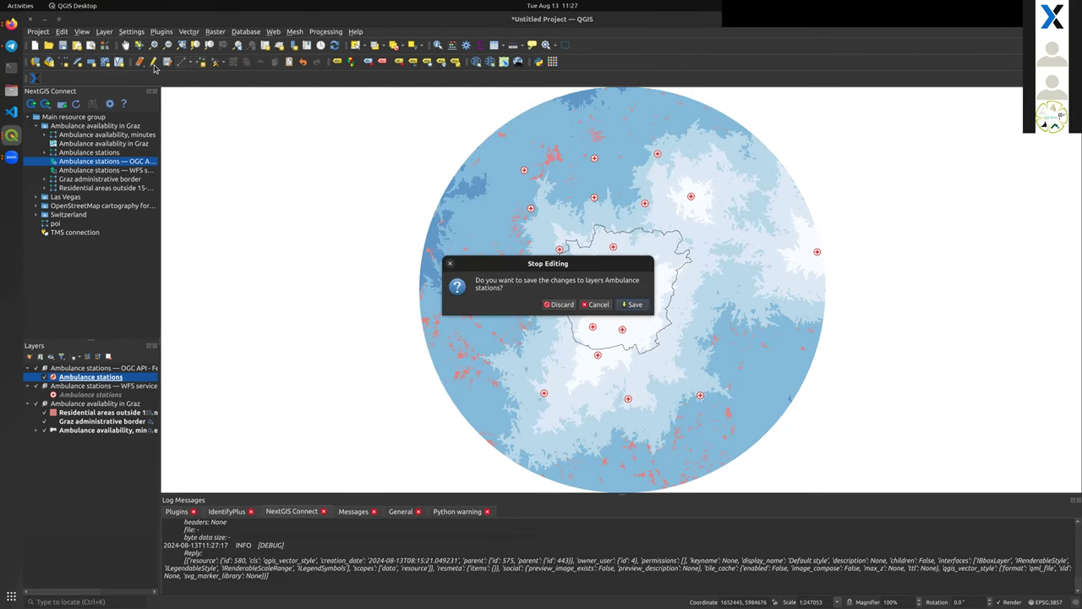
{"action": "left_click", "coordinate": [614, 304]}
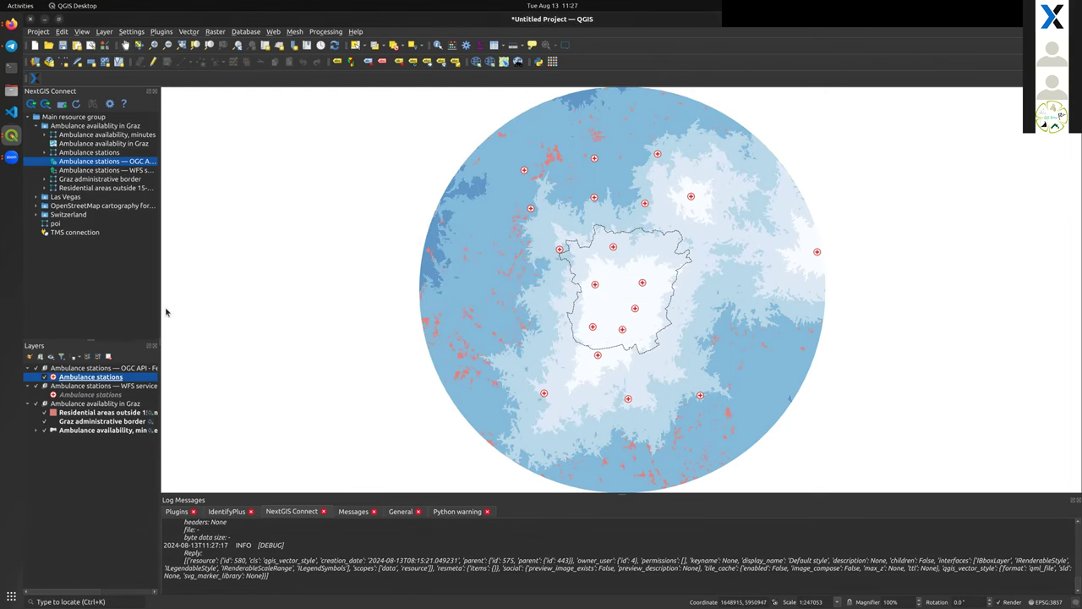
- Switch to the test profile QGIS window and check its Ambulance stations layer status for the points added through OGC API
{"action": "left_click", "coordinate": [11, 134]}
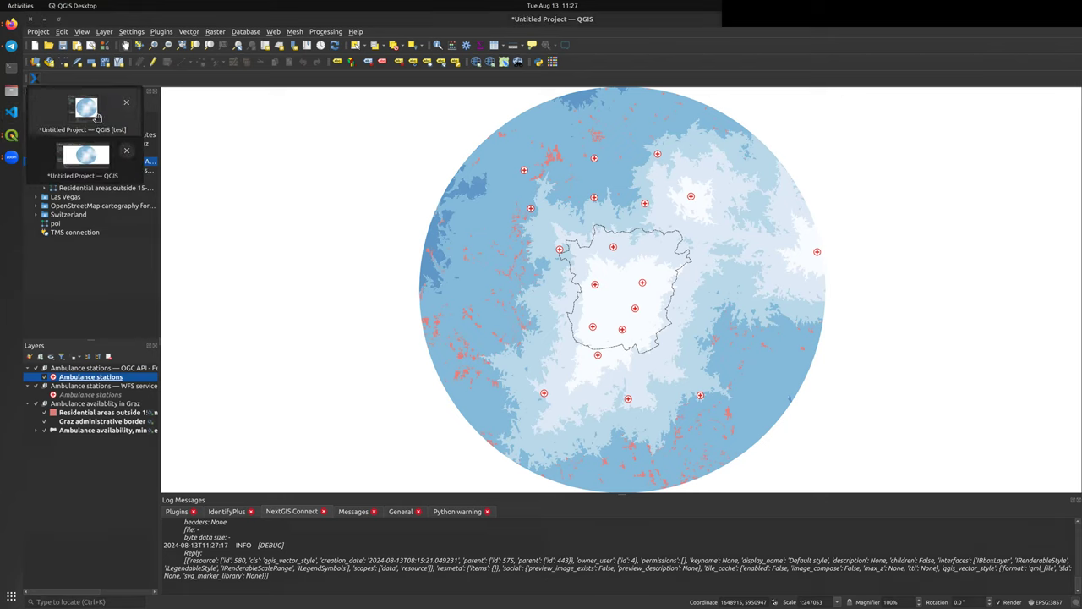
{"action": "left_click", "coordinate": [664, 167]}
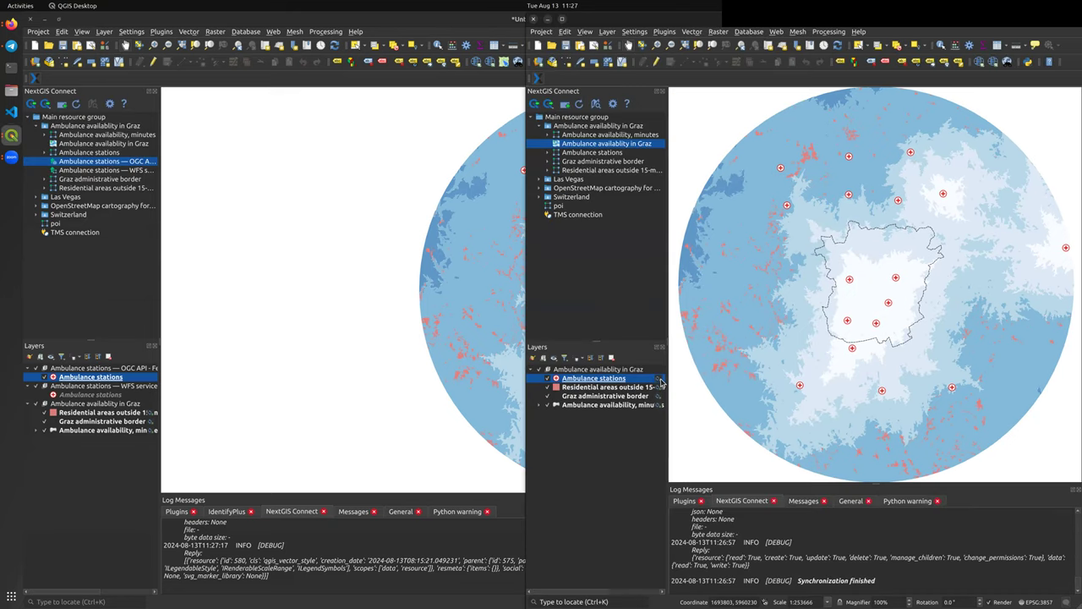
{"action": "left_click", "coordinate": [659, 378]}
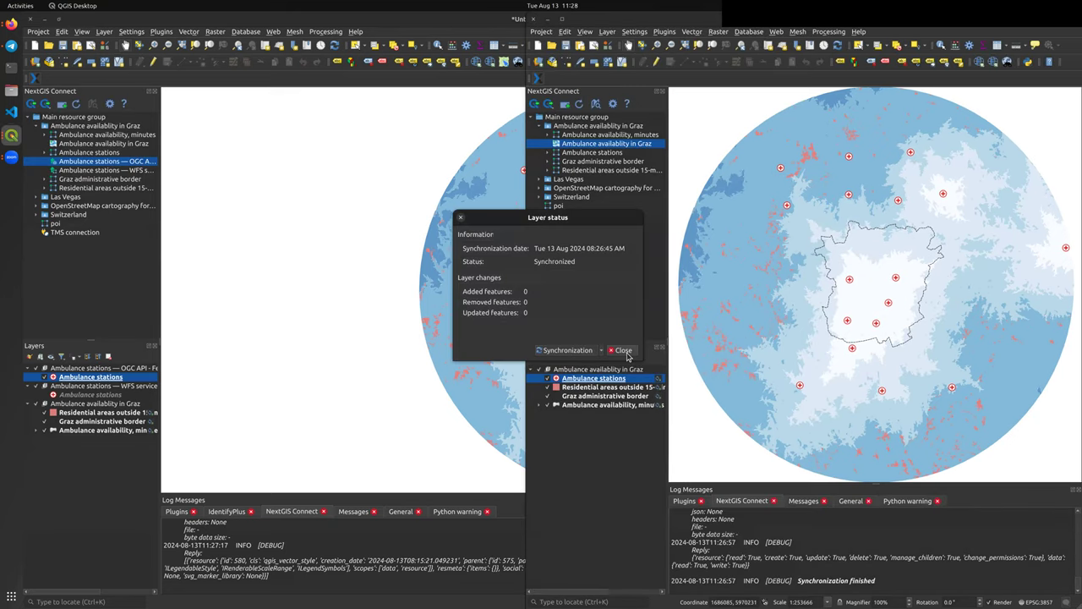
{"action": "left_click", "coordinate": [622, 350]}
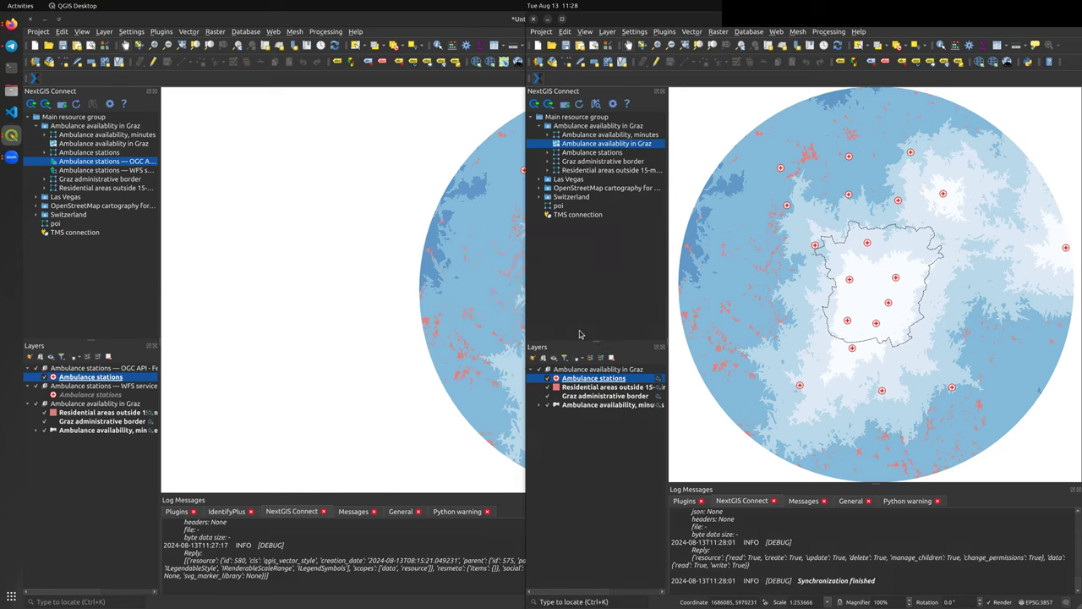
{"action": "key", "text": "alt+Tab"}
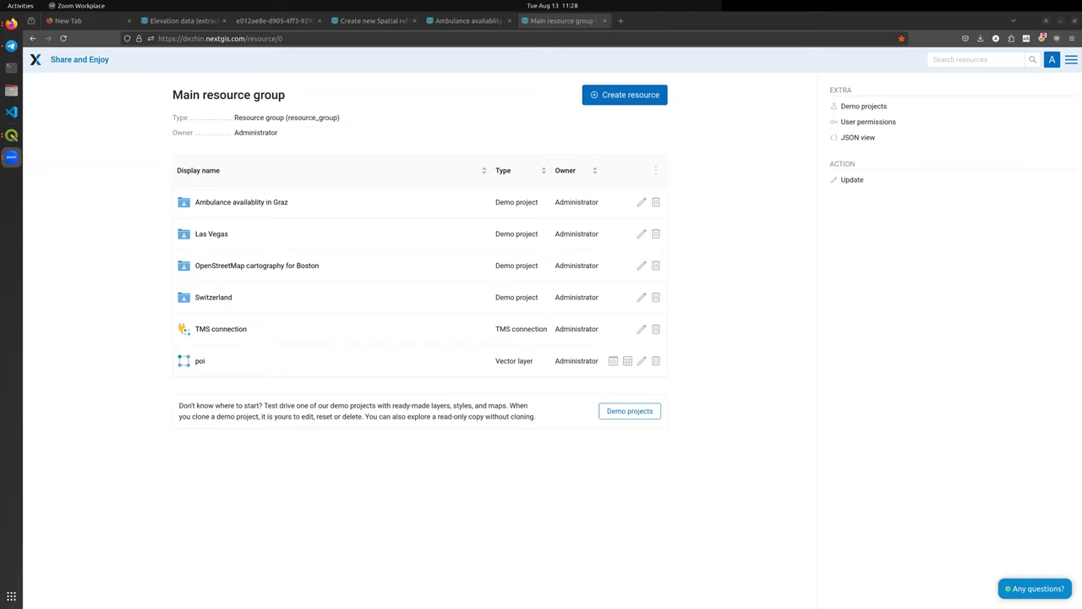
{"action": "left_click", "coordinate": [14, 164]}
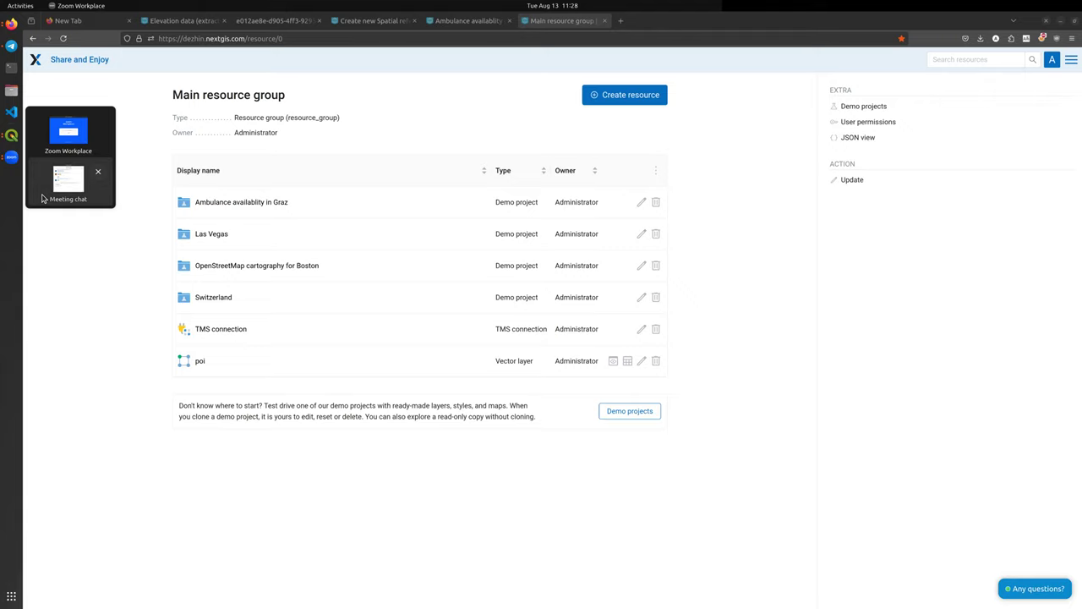
{"action": "left_click", "coordinate": [87, 240]}
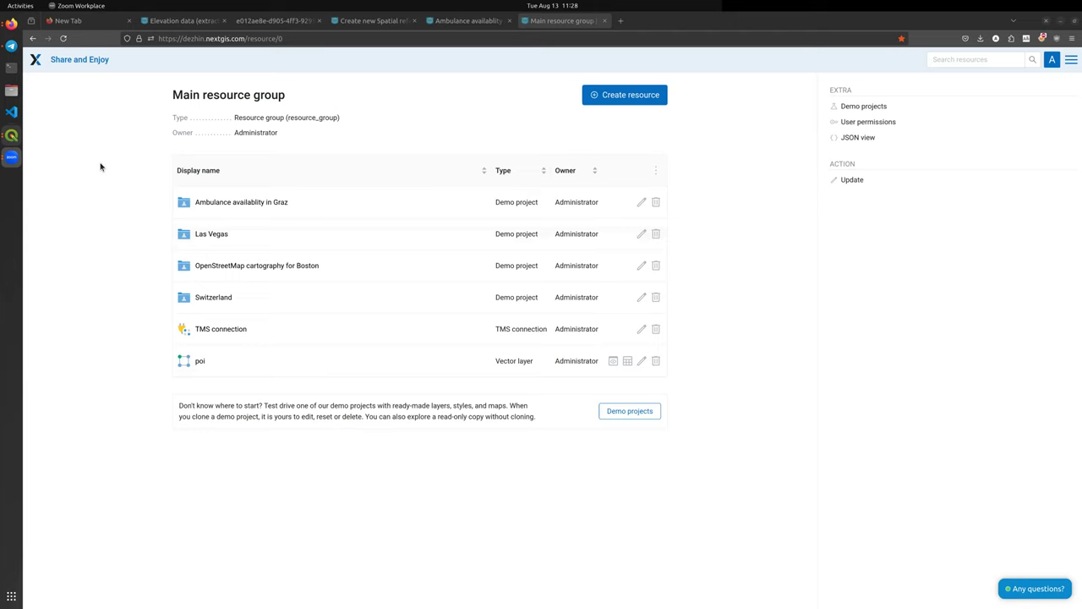
{"action": "key", "text": "alt+Tab"}
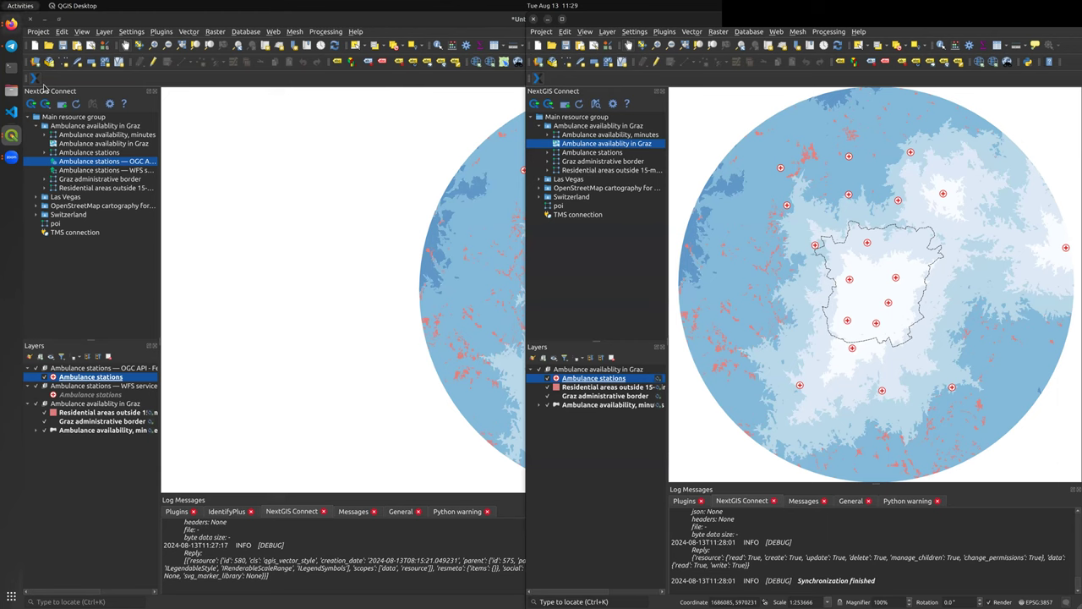
- Switch to Firefox, open demo.nextgis.com and look through its main resource group
{"action": "left_click", "coordinate": [14, 29]}
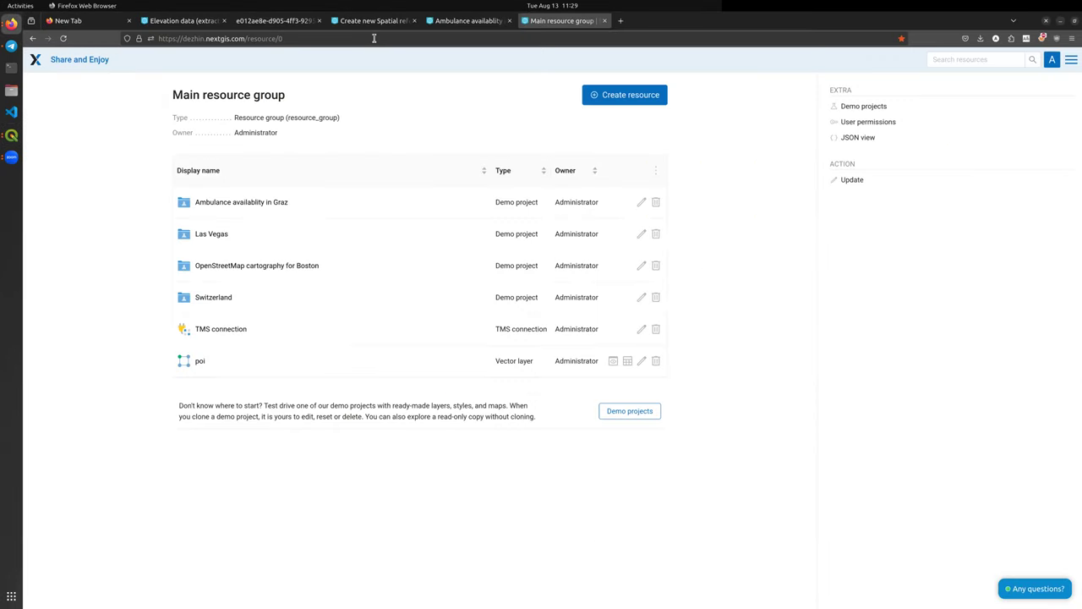
{"action": "key", "text": "ctrl+l"}
{"action": "type", "text": "demo"}
{"action": "key", "text": "Return"}
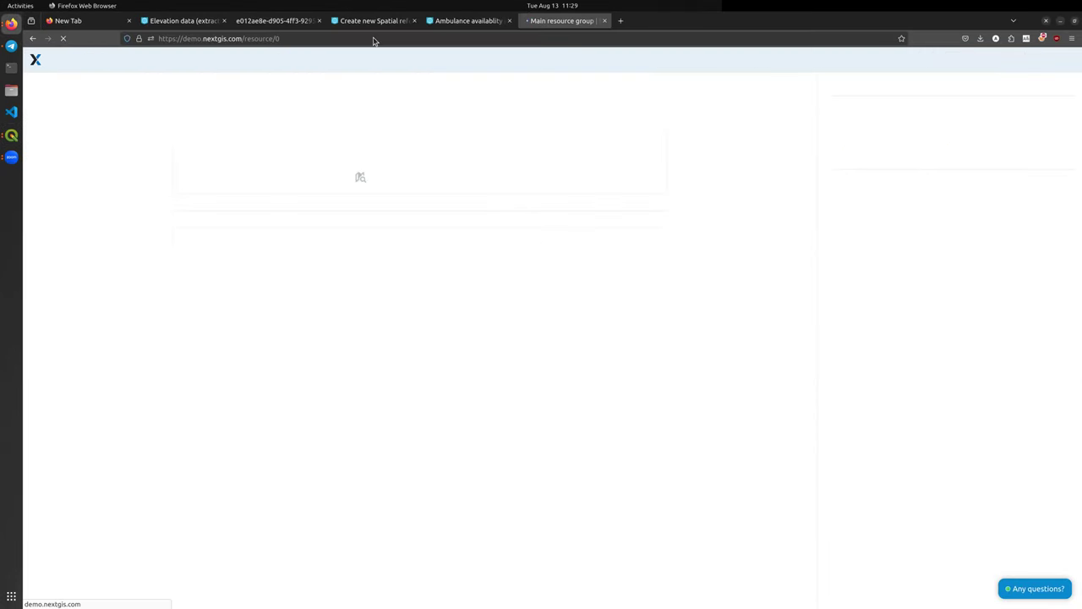
{"action": "scroll", "coordinate": [240, 250], "scroll_direction": "down", "scroll_amount": 1}
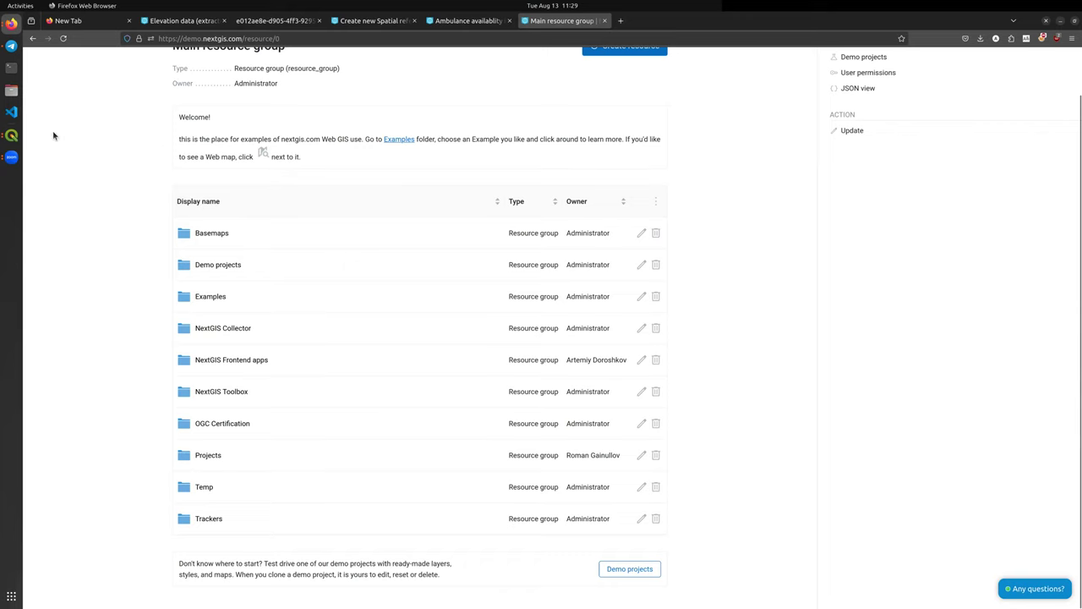
{"action": "key", "text": "alt+Tab"}
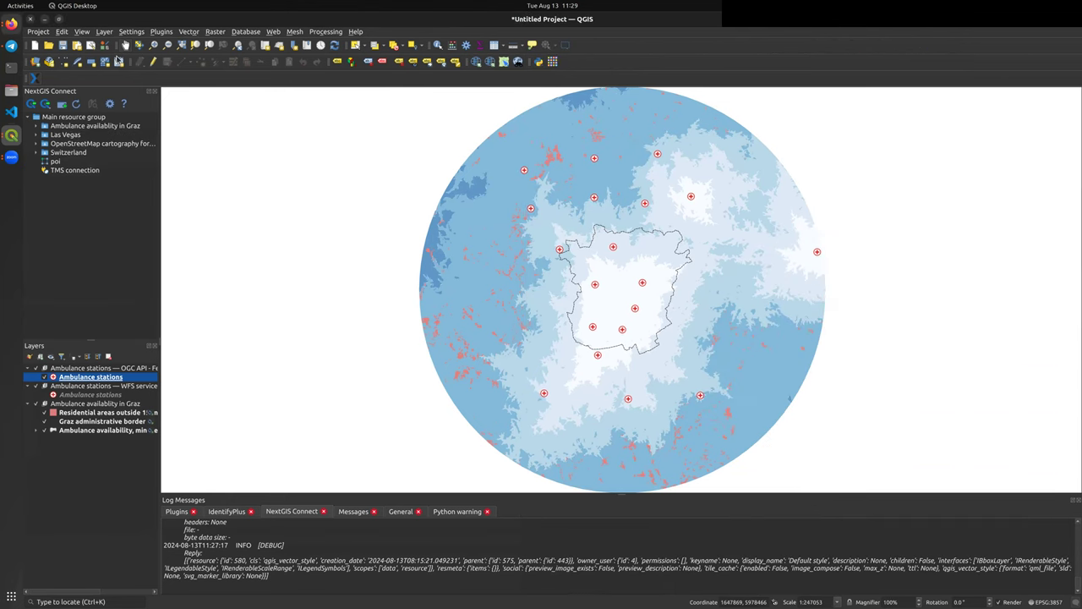
{"action": "left_click", "coordinate": [10, 26]}
{"action": "scroll", "coordinate": [227, 235], "scroll_direction": "up", "scroll_amount": 1}
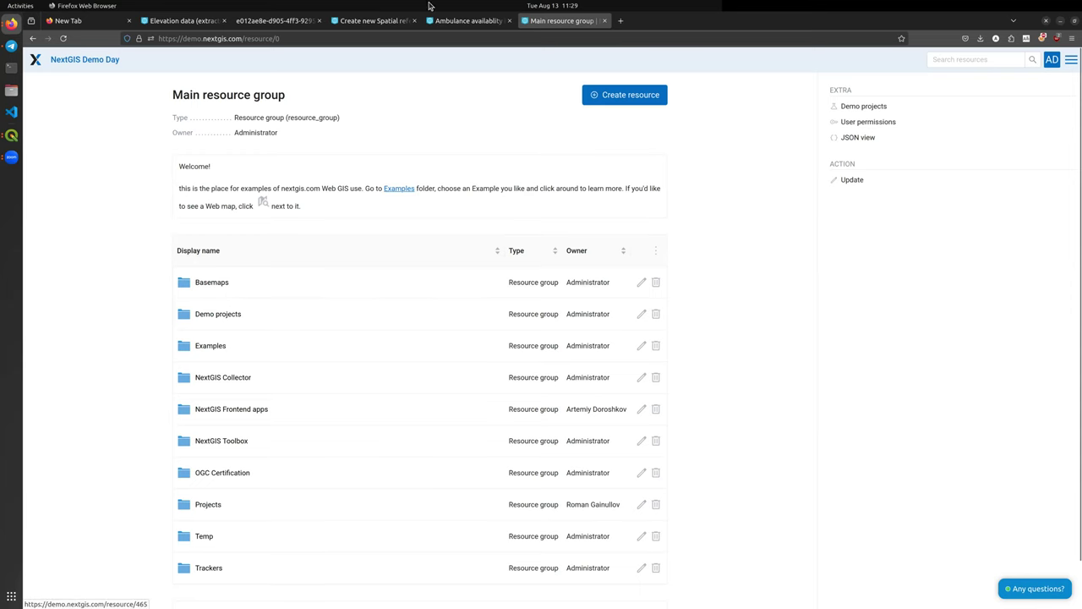
- Return to the Share and Enjoy Web GIS and clone the demo project "Flooding in Alicante province (2019)"
{"action": "left_click", "coordinate": [449, 24]}
{"action": "left_click", "coordinate": [235, 87]}
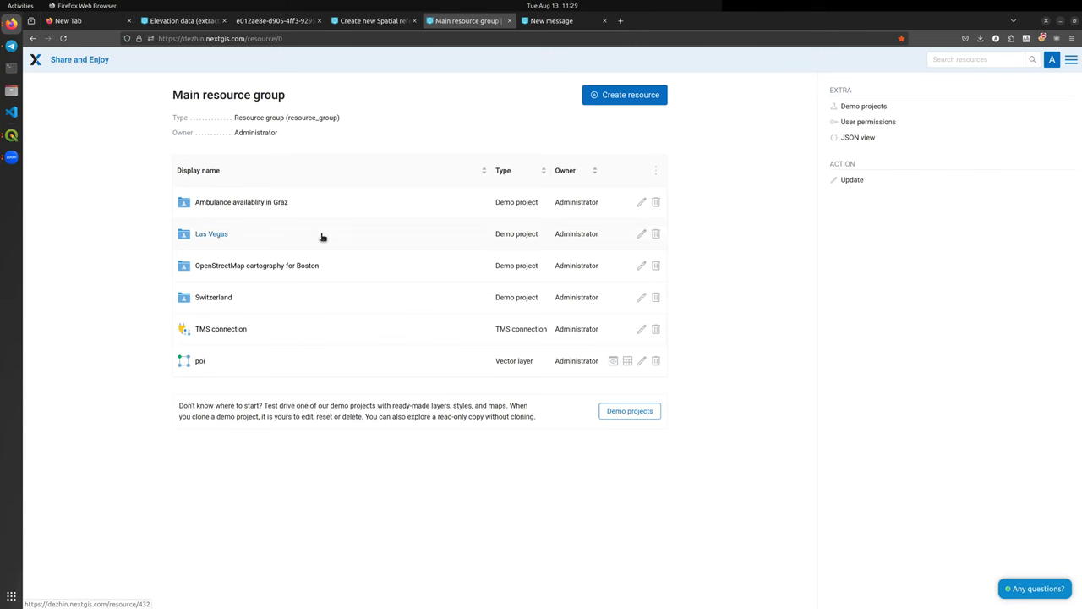
{"action": "left_click", "coordinate": [630, 411]}
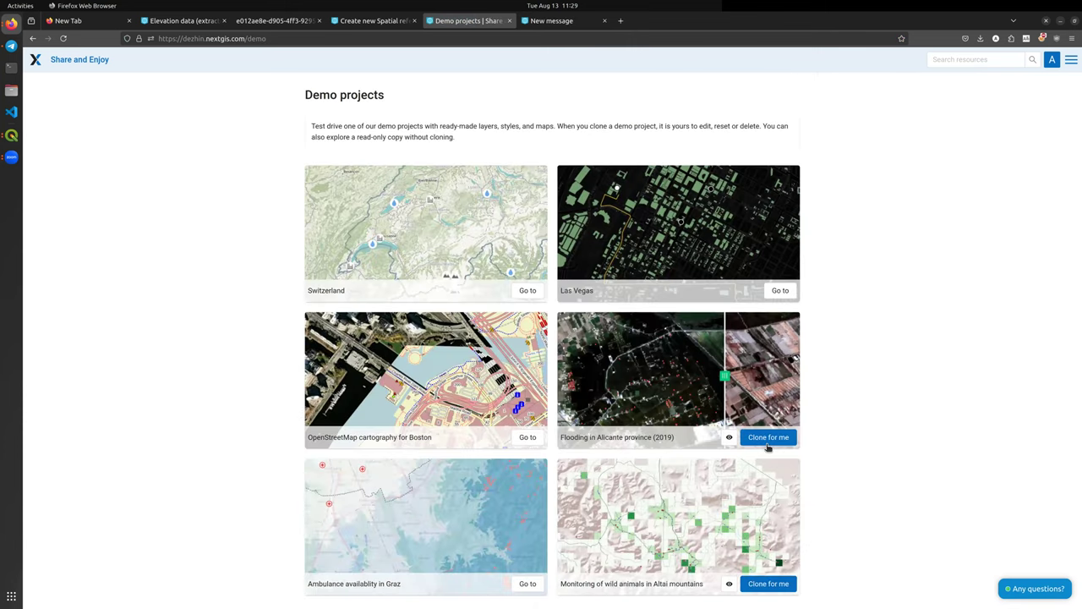
{"action": "left_click", "coordinate": [769, 438]}
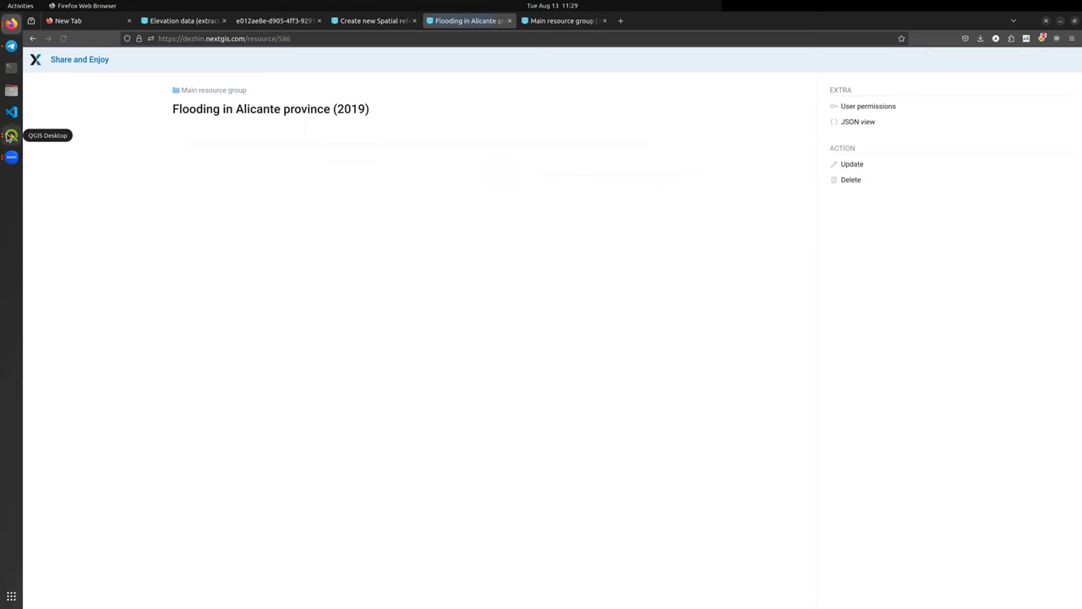
- Switch to the first QGIS project and add "Sentinel-2 image, 18 Sep 2019" from the Flooding in Alicante province group
{"action": "left_click", "coordinate": [10, 136]}
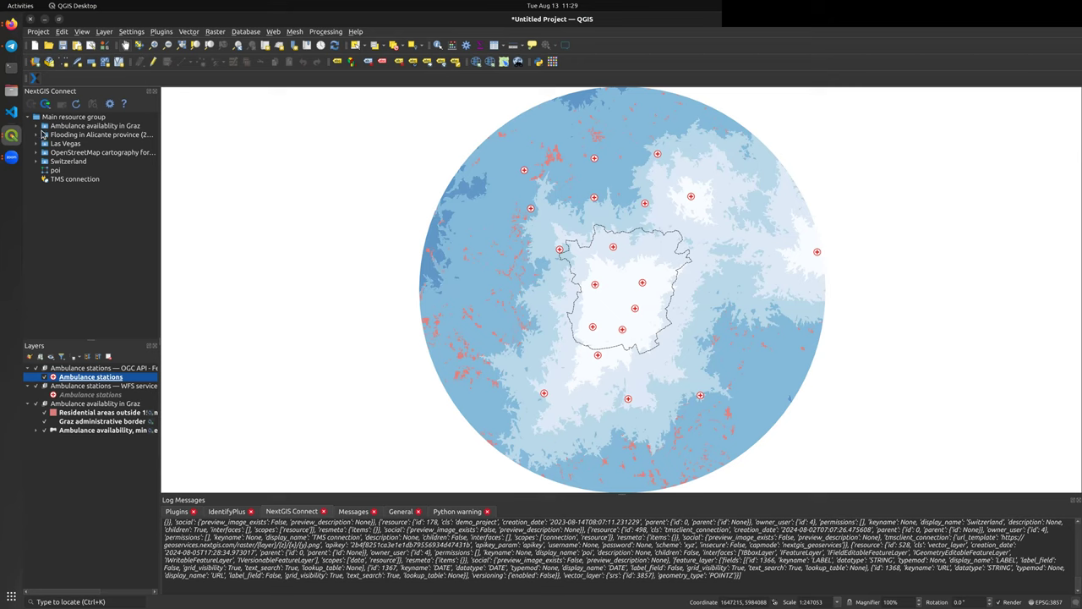
{"action": "left_click", "coordinate": [37, 135]}
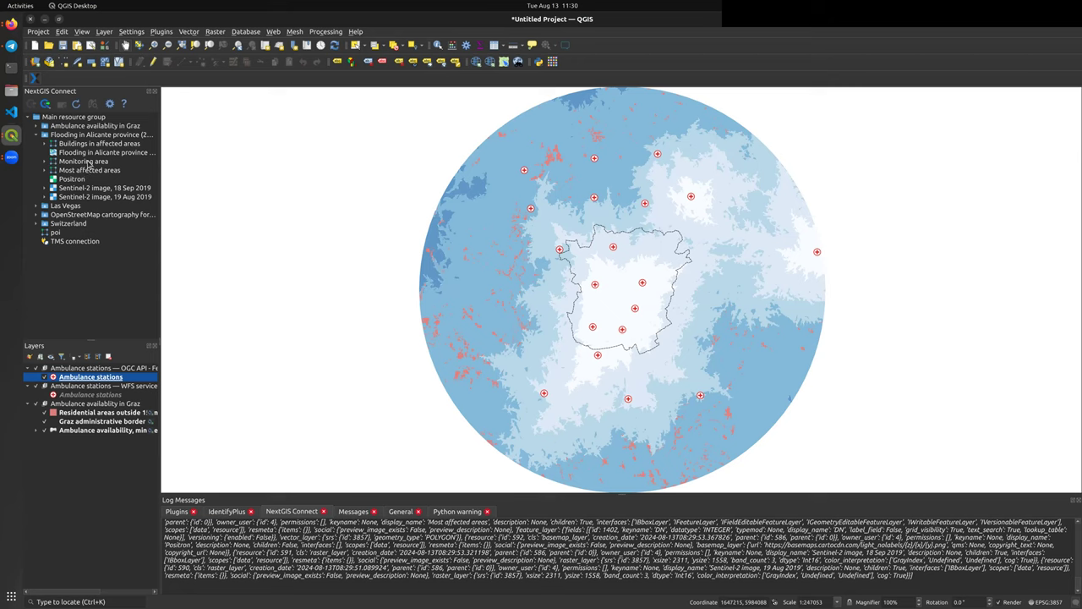
{"action": "left_click", "coordinate": [83, 189]}
{"action": "right_click", "coordinate": [82, 189]}
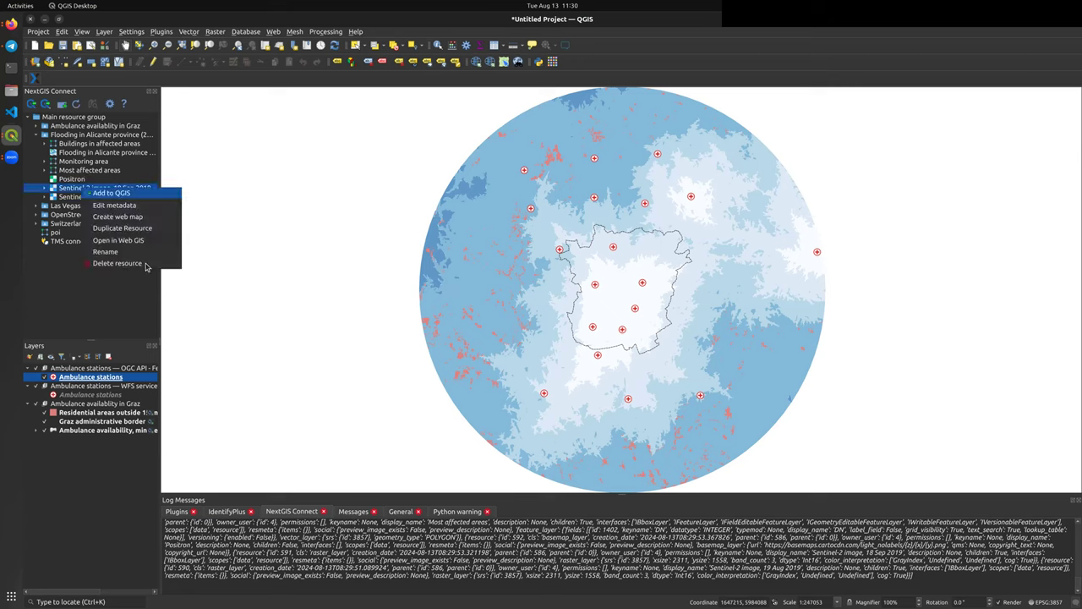
{"action": "left_click", "coordinate": [183, 396]}
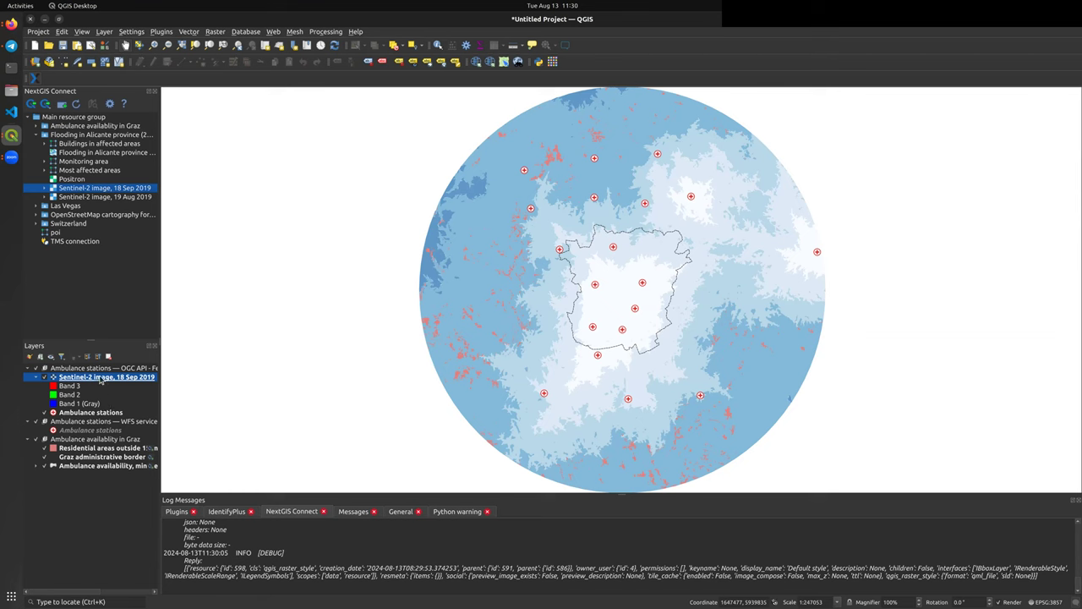
- Zoom the map to the extent of the "Sentinel-2 image, 18 Sep 2019" layer
{"action": "right_click", "coordinate": [100, 378]}
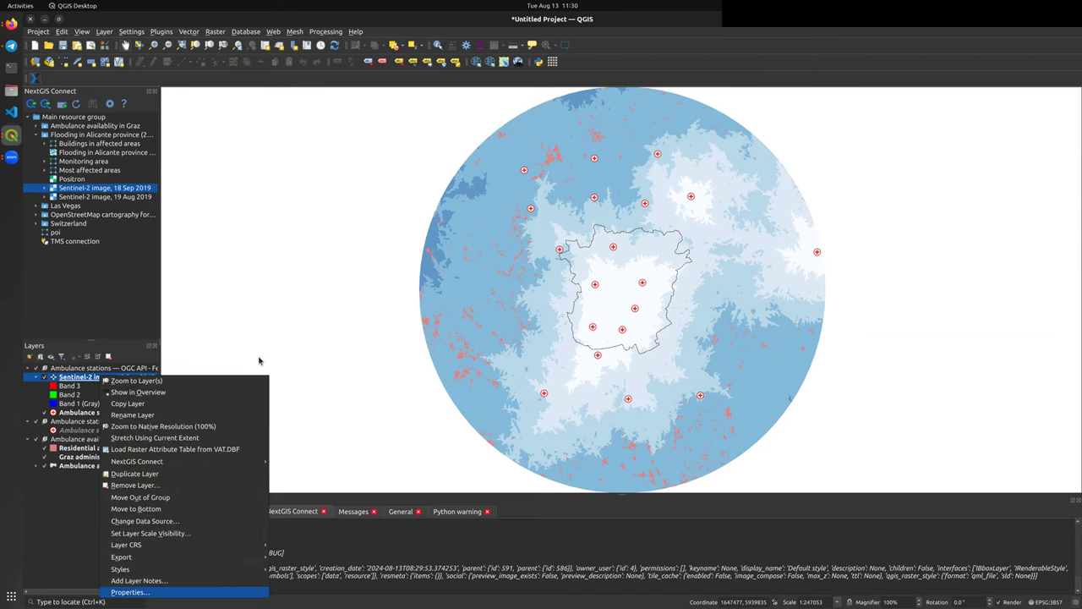
{"action": "left_click", "coordinate": [130, 591]}
{"action": "key", "text": "Escape"}
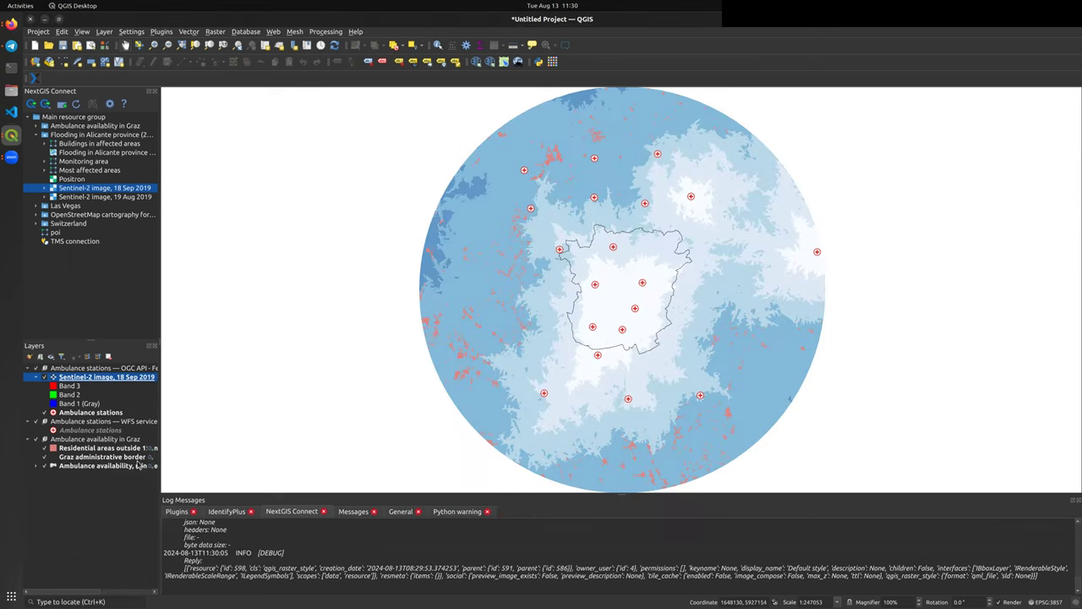
{"action": "right_click", "coordinate": [98, 378]}
{"action": "left_click", "coordinate": [135, 382]}
- Examine the available render types in the symbology properties of the Sentinel-2 image layer without changing the rendering
{"action": "right_click", "coordinate": [89, 377]}
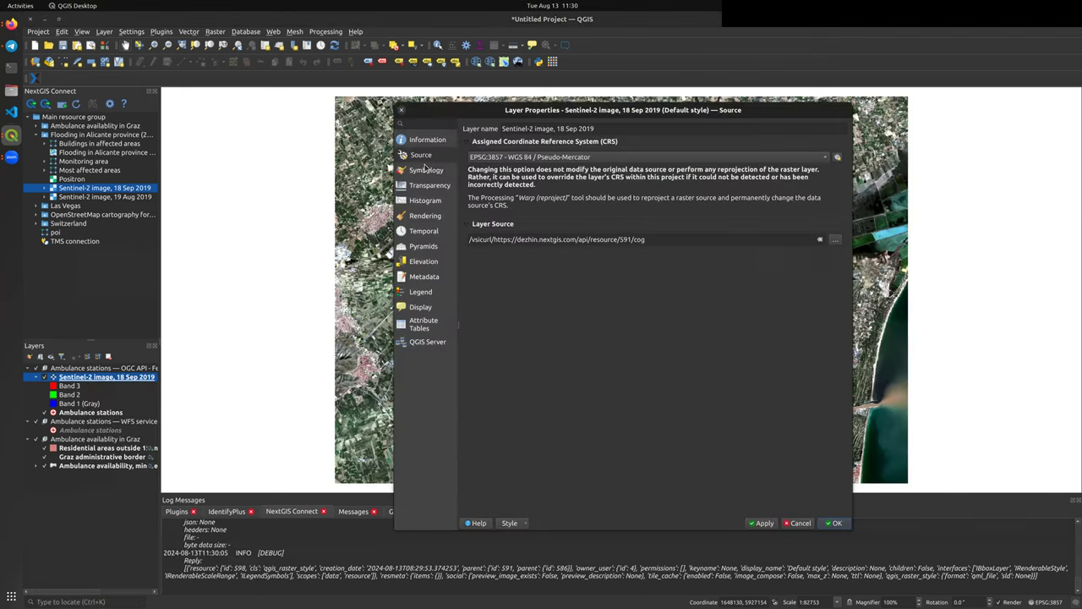
{"action": "left_click", "coordinate": [426, 169]}
{"action": "left_click", "coordinate": [560, 141]}
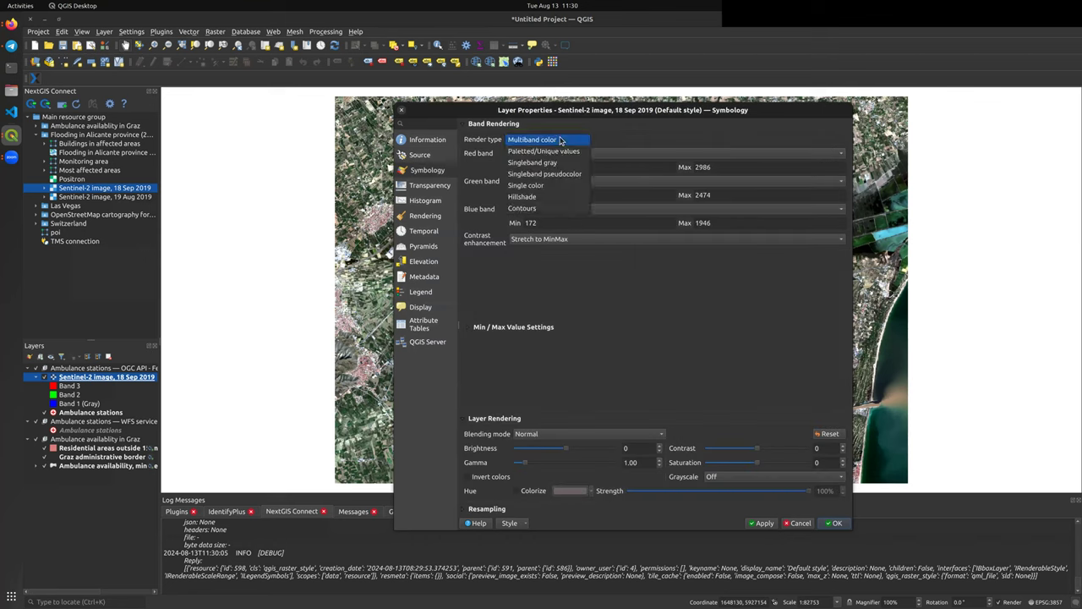
{"action": "left_click", "coordinate": [560, 140]}
{"action": "left_click", "coordinate": [570, 145]}
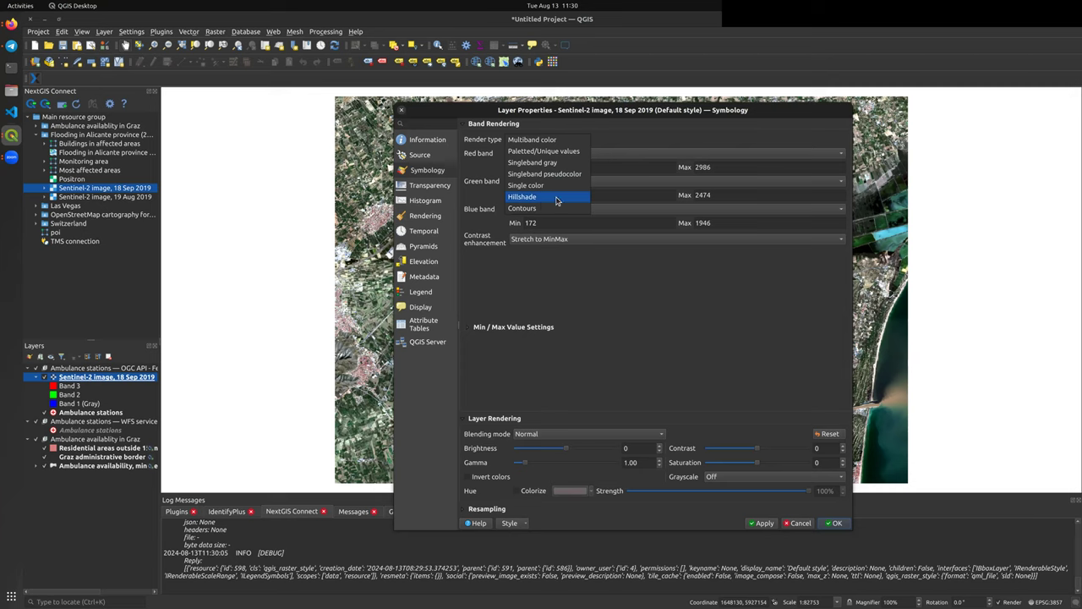
{"action": "left_click", "coordinate": [651, 332]}
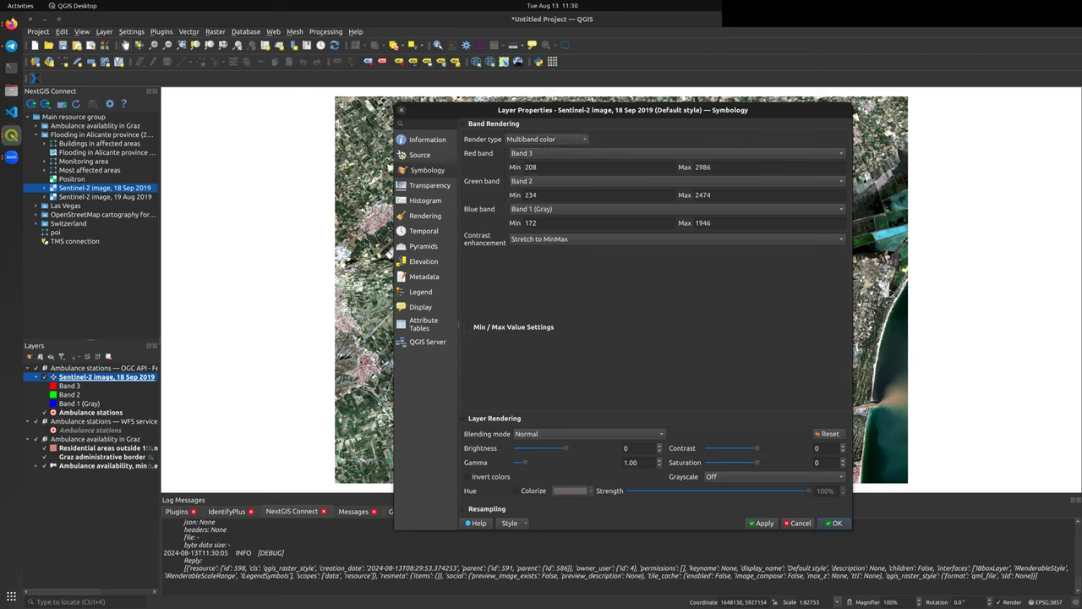